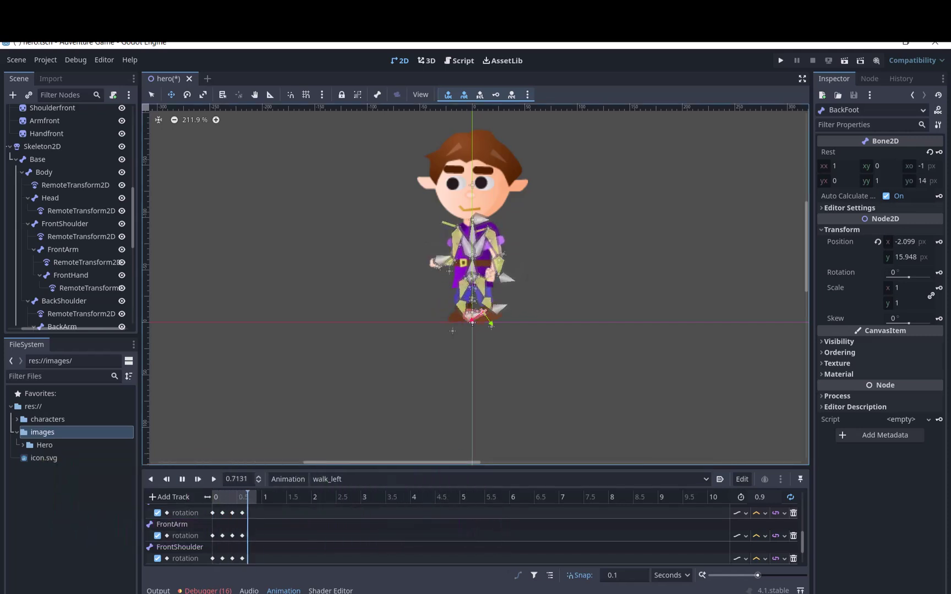
# Hide the Skeleton2D bones, preview the walk_right animation and stop its playback.
pyautogui.click(122, 146)
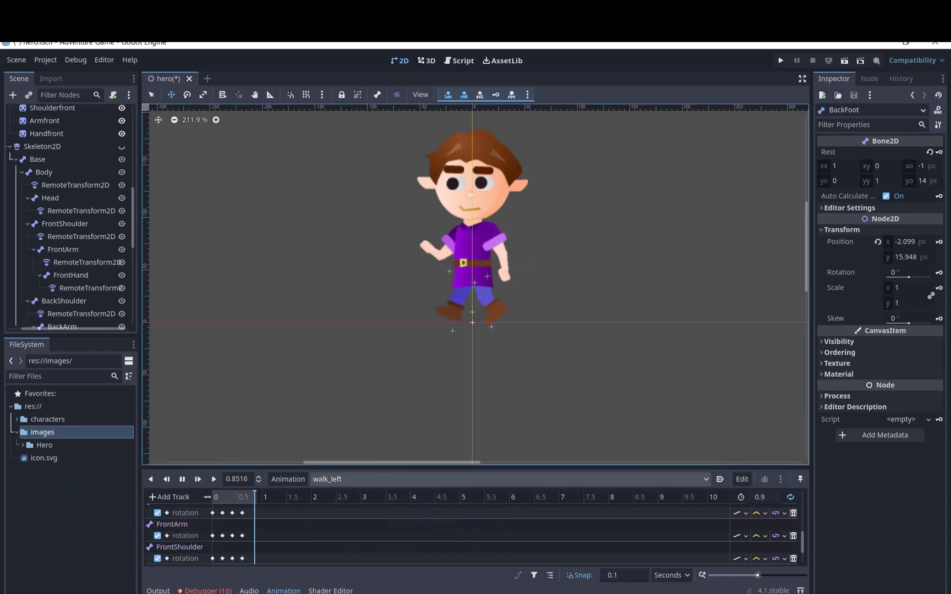
pyautogui.click(509, 479)
pyautogui.click(336, 524)
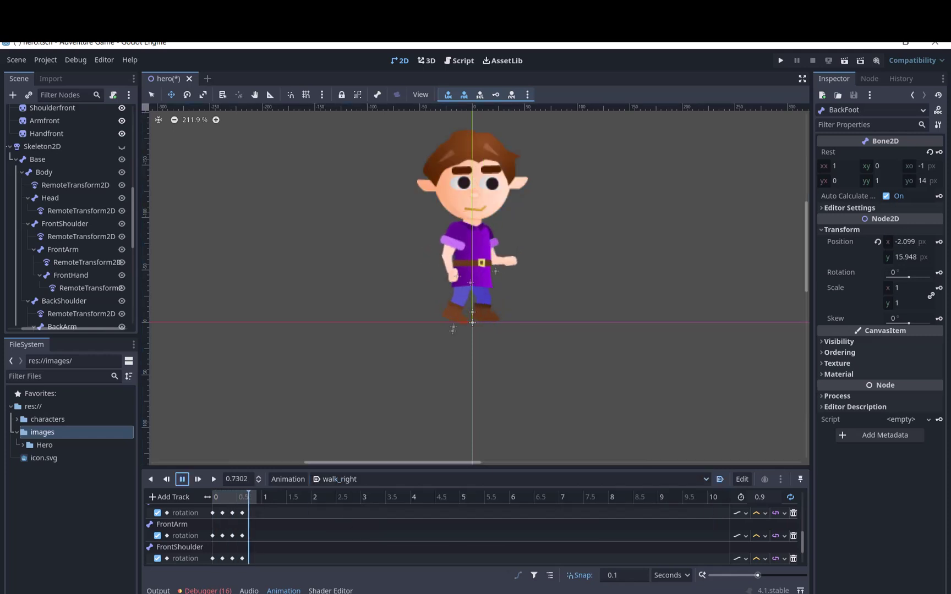
pyautogui.click(182, 479)
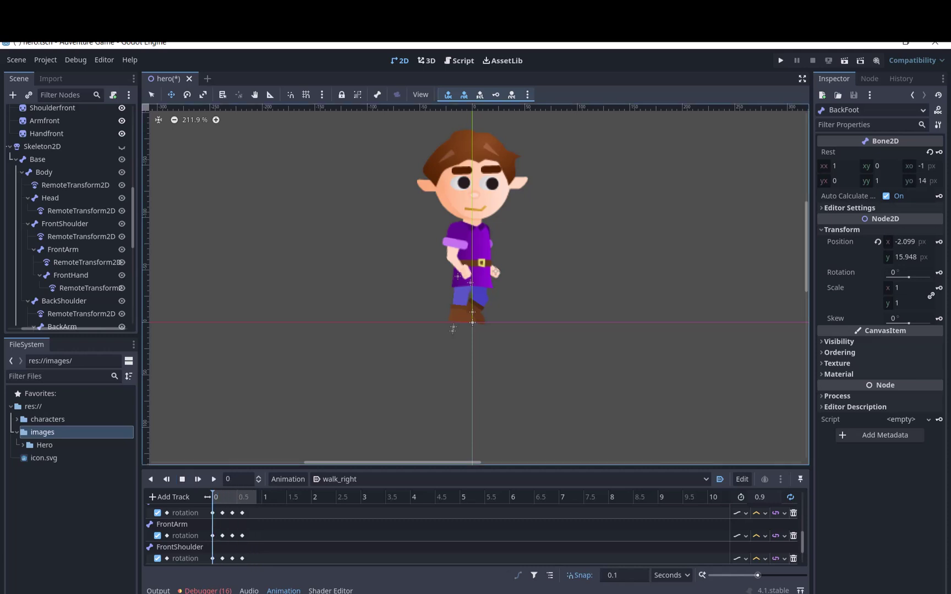
pyautogui.click(42, 146)
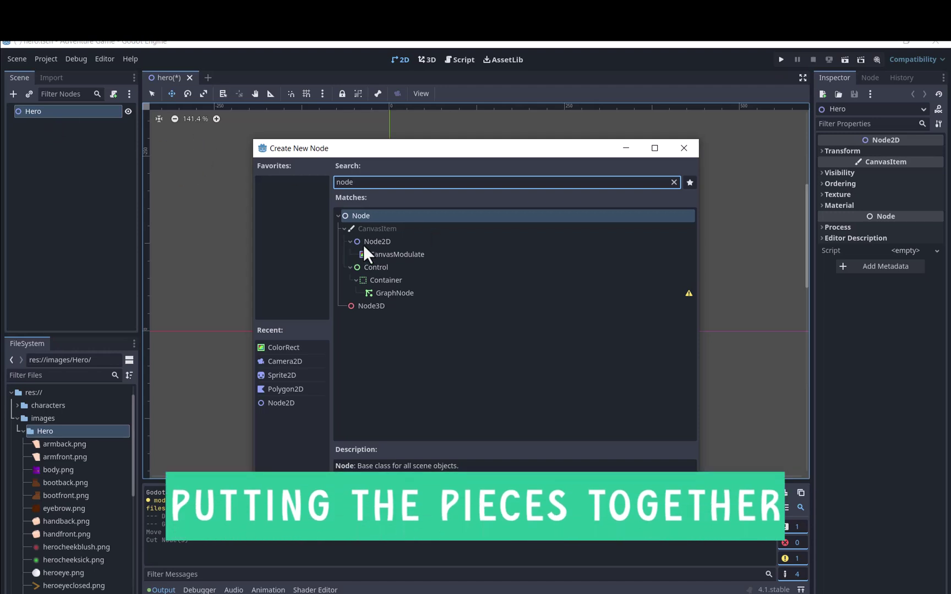
# Add a Node2D child under Hero and name it PartsSkeletonContainer.
pyautogui.doubleClick(369, 242)
pyautogui.click(55, 124)
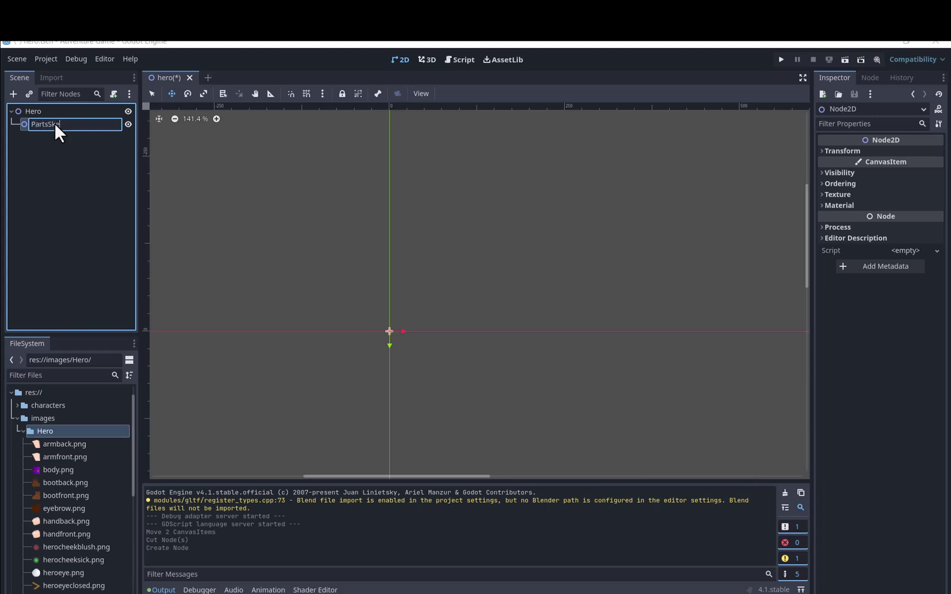
pyautogui.write('PartsSkeletonCantainer')
pyautogui.press('Return')
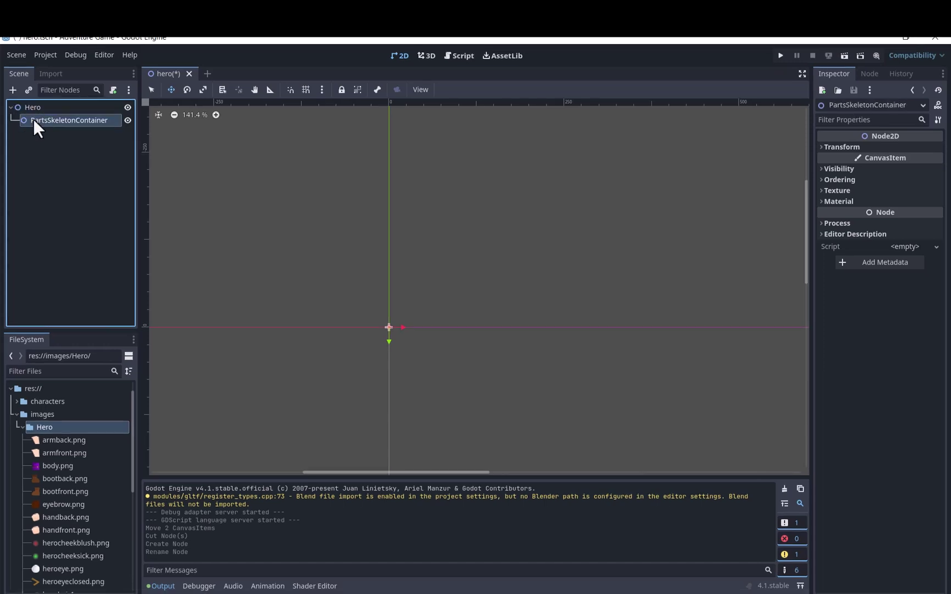
# Add a Node2D child under PartsSkeletonContainer and name it Parts.
pyautogui.rightClick(32, 118)
pyautogui.click(43, 124)
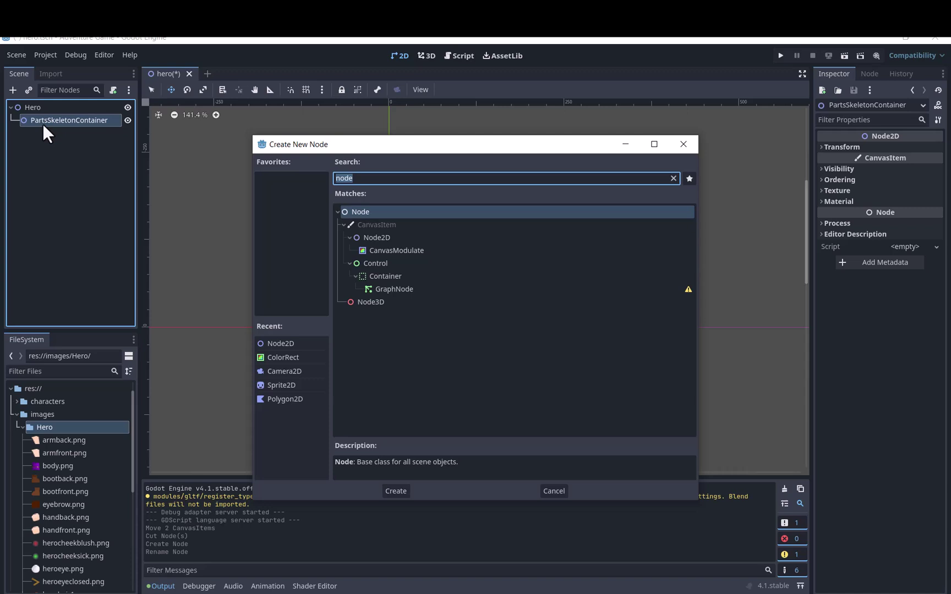
pyautogui.doubleClick(373, 236)
pyautogui.doubleClick(71, 134)
pyautogui.write('Parts')
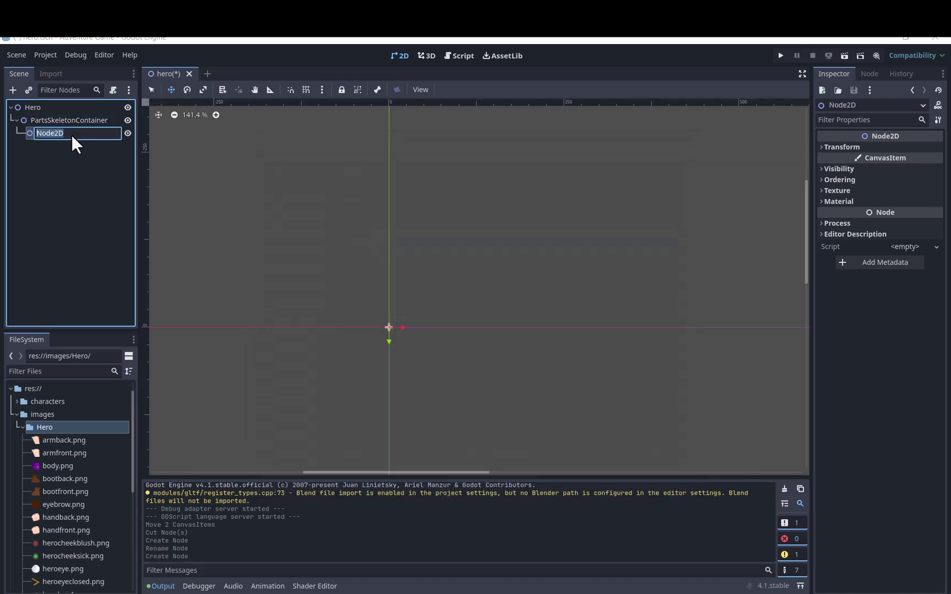
pyautogui.press('Return')
pyautogui.doubleClick(49, 132)
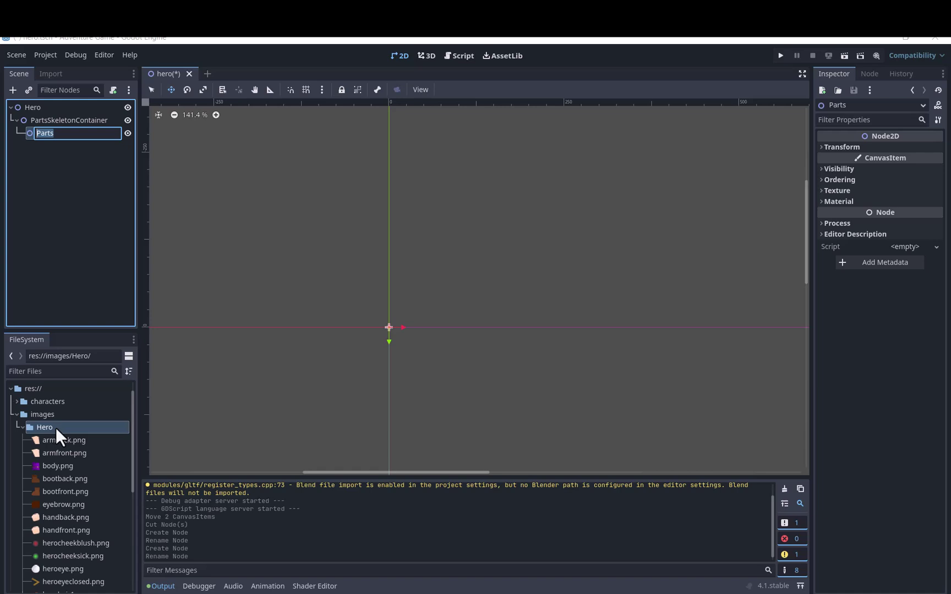
# Place the herohead.png and herohair1.png sprites above the origin, nesting the head under Parts and the hair under Herohead.
pyautogui.moveTo(134, 479); pyautogui.dragTo(127, 543)
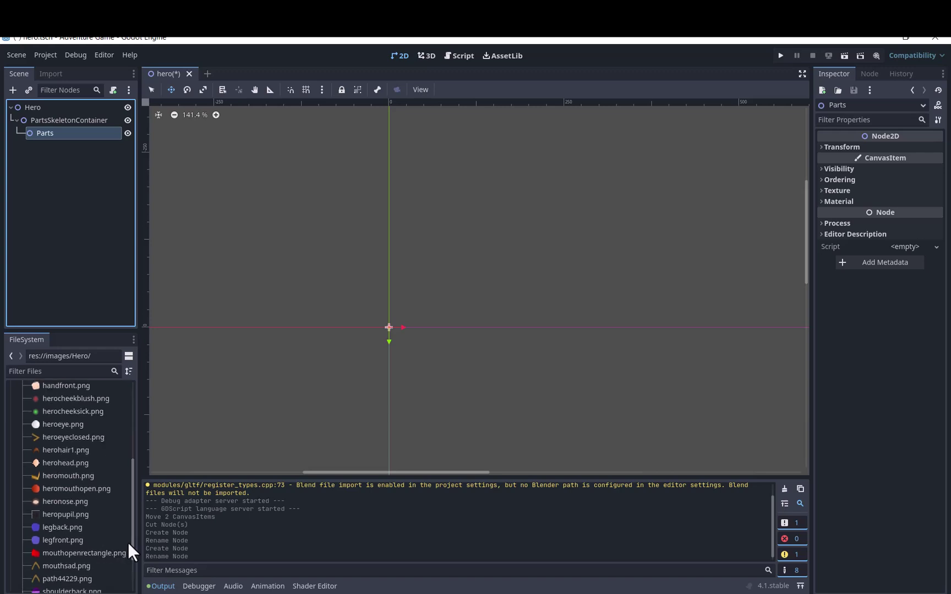
pyautogui.moveTo(66, 462); pyautogui.dragTo(389, 252)
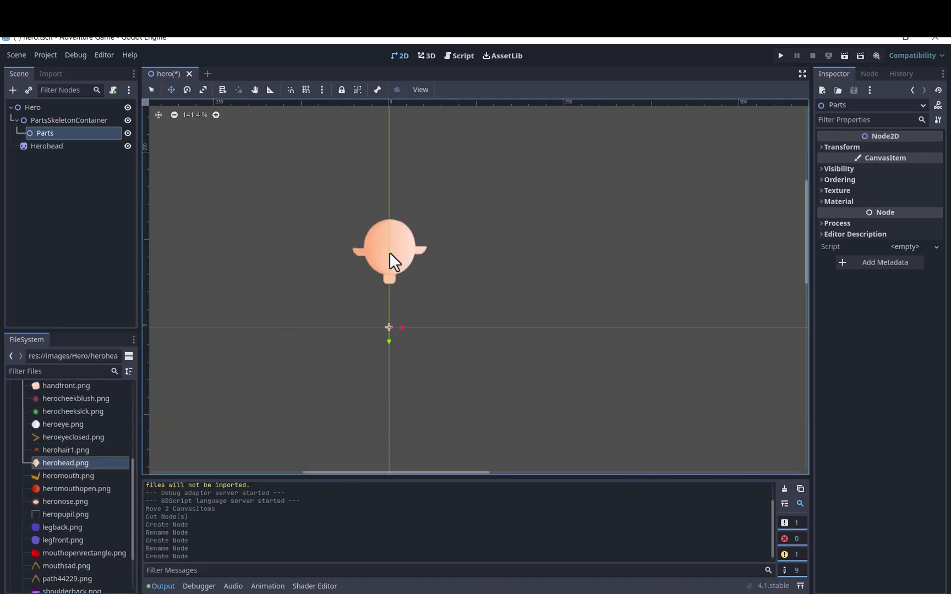
pyautogui.moveTo(70, 450); pyautogui.dragTo(389, 217)
pyautogui.moveTo(38, 146); pyautogui.dragTo(48, 138)
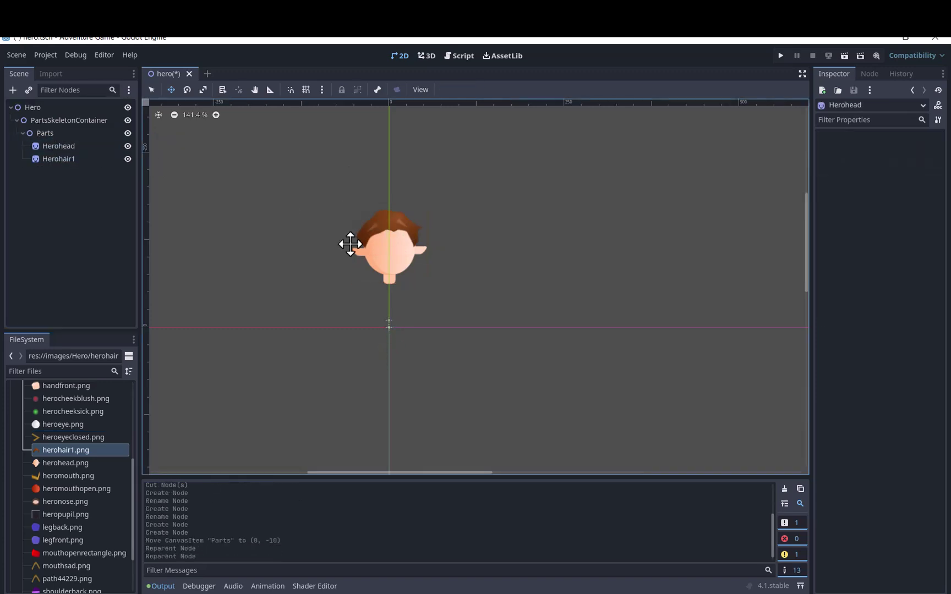
pyautogui.click(59, 159)
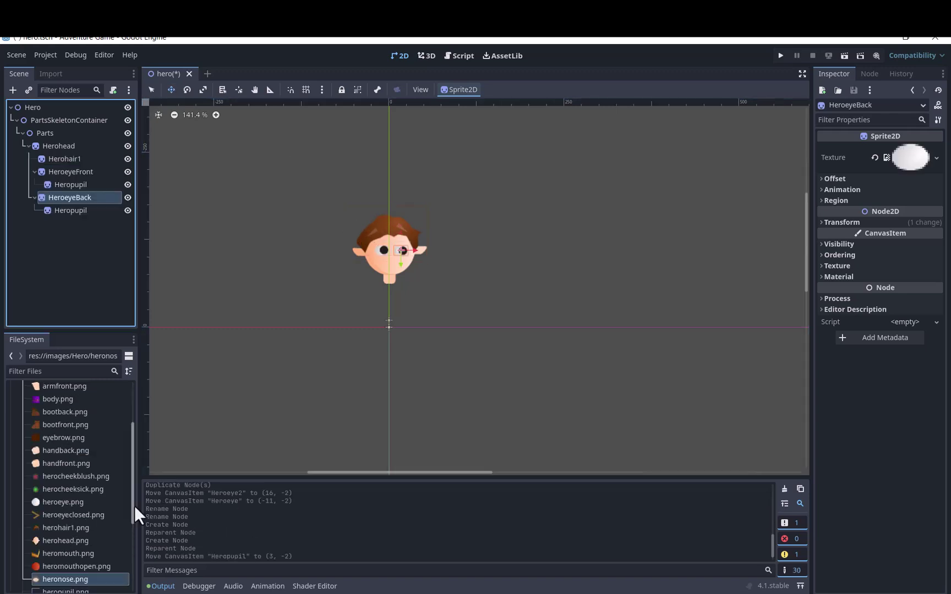
# Place the eyebrow.png sprite above the hero's front eye and make it a child of Herohead.
pyautogui.moveTo(71, 440); pyautogui.dragTo(382, 243)
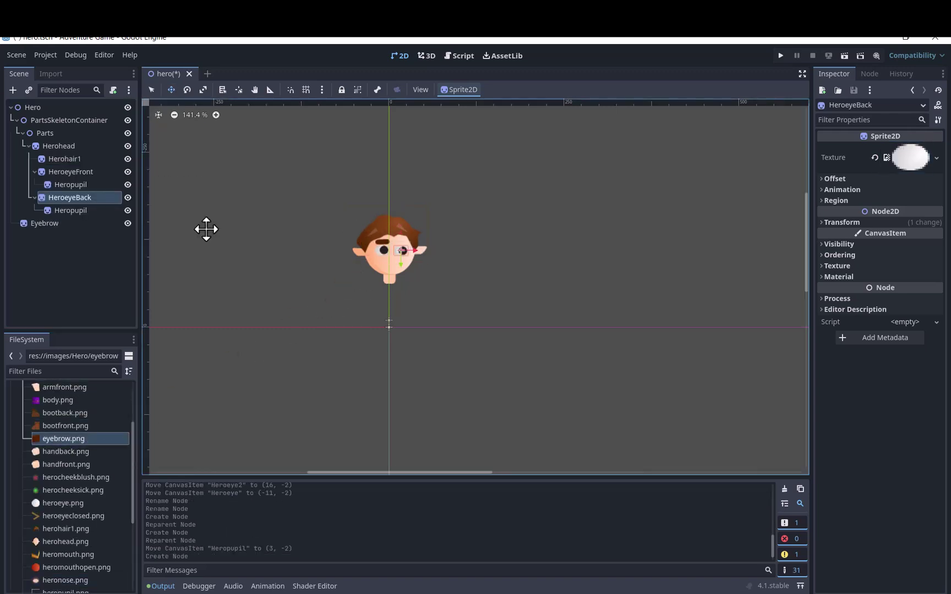
pyautogui.click(39, 223)
pyautogui.moveTo(40, 223)
pyautogui.mouseDown()
pyautogui.moveTo(63, 147)
pyautogui.moveTo(55, 226)
pyautogui.mouseUp()
pyautogui.click(55, 227)
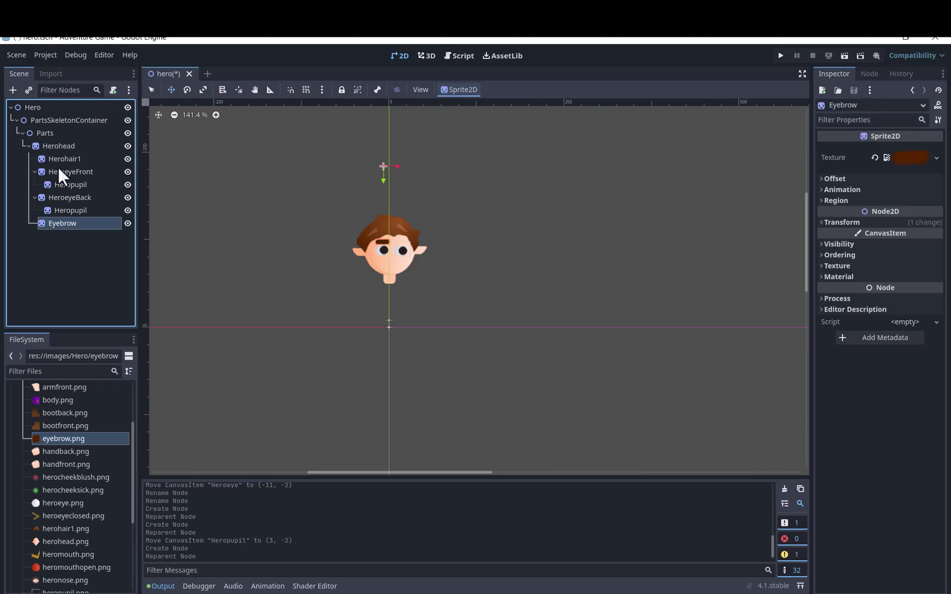
# Duplicate the eyebrow and move the copy above the back eye, at (18, -15).
pyautogui.rightClick(66, 224)
pyautogui.click(93, 427)
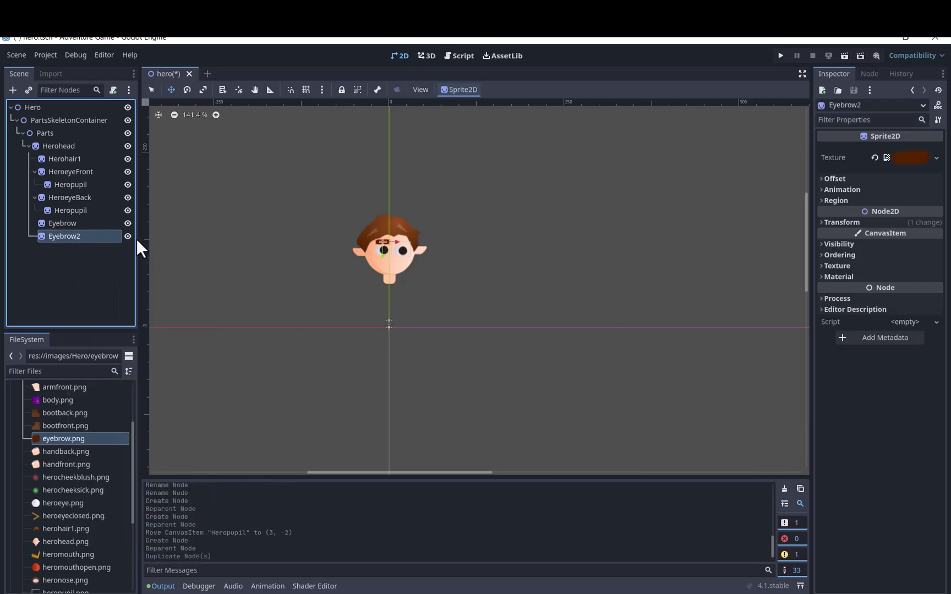
pyautogui.moveTo(395, 242); pyautogui.dragTo(416, 243)
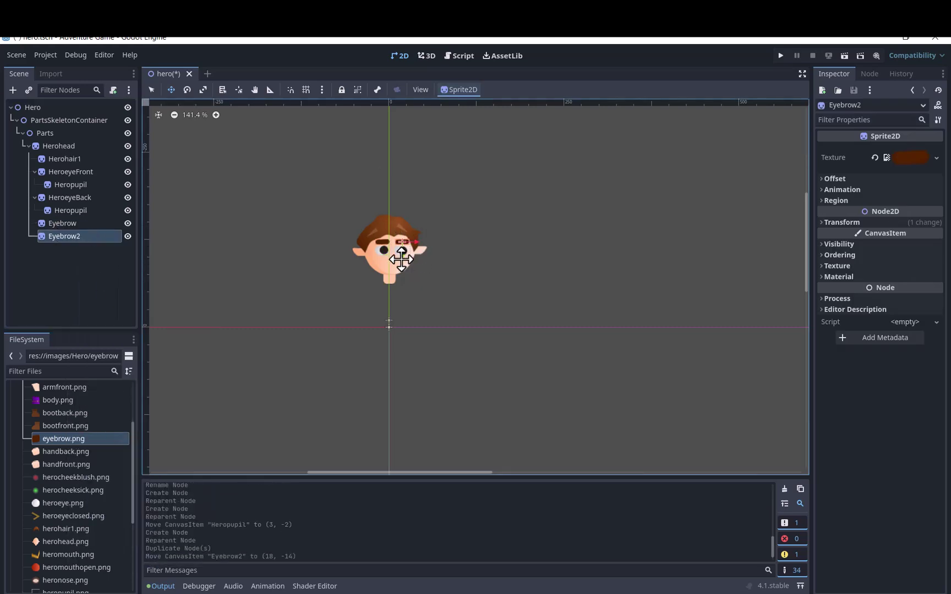
pyautogui.press('Up')
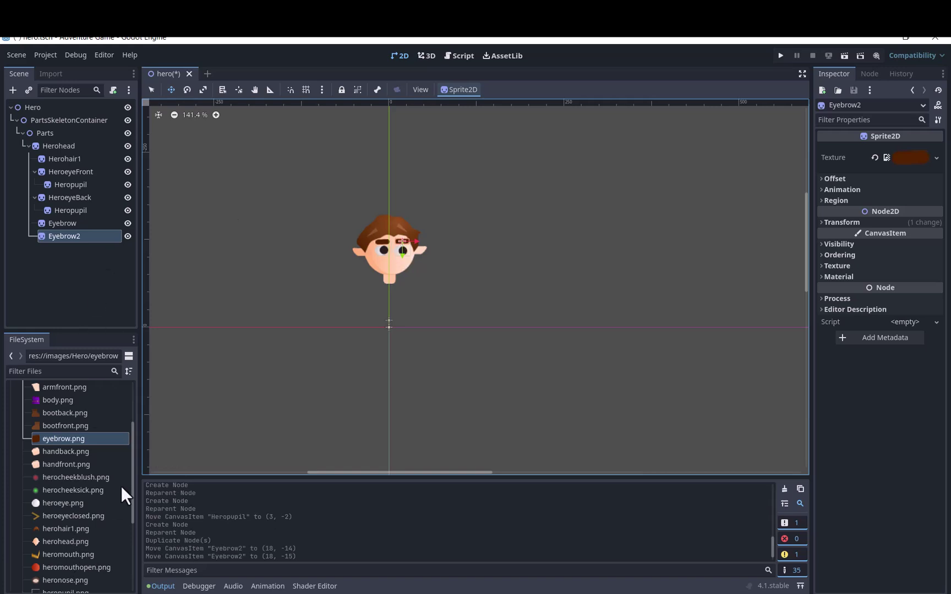
# Place the heronose.png and heromouth.png sprites on the hero's face.
pyautogui.scroll(-2, 130, 477)
pyautogui.moveTo(66, 549); pyautogui.dragTo(390, 258)
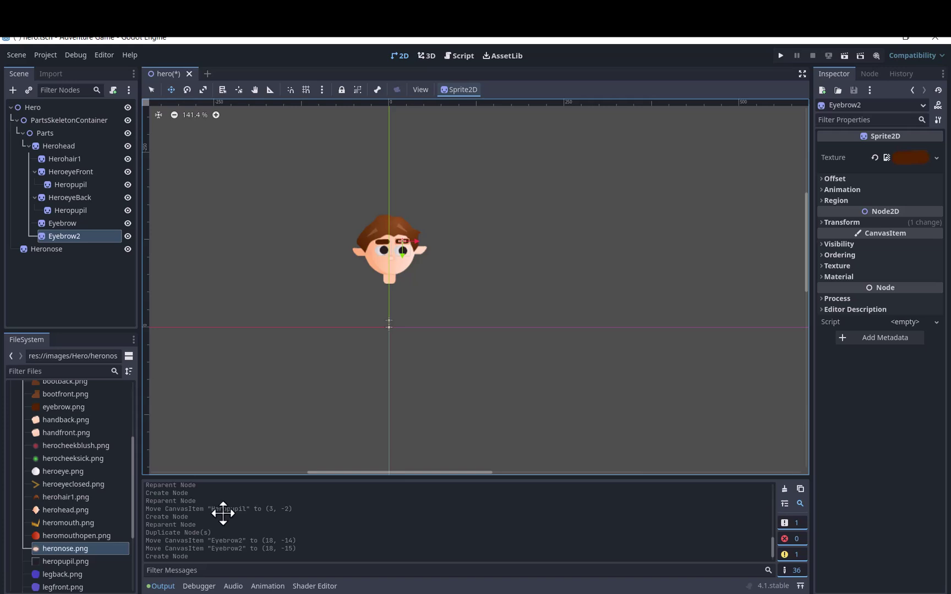
pyautogui.scroll(-4, 129, 517)
pyautogui.scroll(2, 124, 545)
pyautogui.moveTo(66, 458); pyautogui.dragTo(391, 267)
# Place body.png below the head and assemble the front arm from shoulderfront.png, armfront.png and handfront.png.
pyautogui.moveTo(58, 427); pyautogui.dragTo(390, 300)
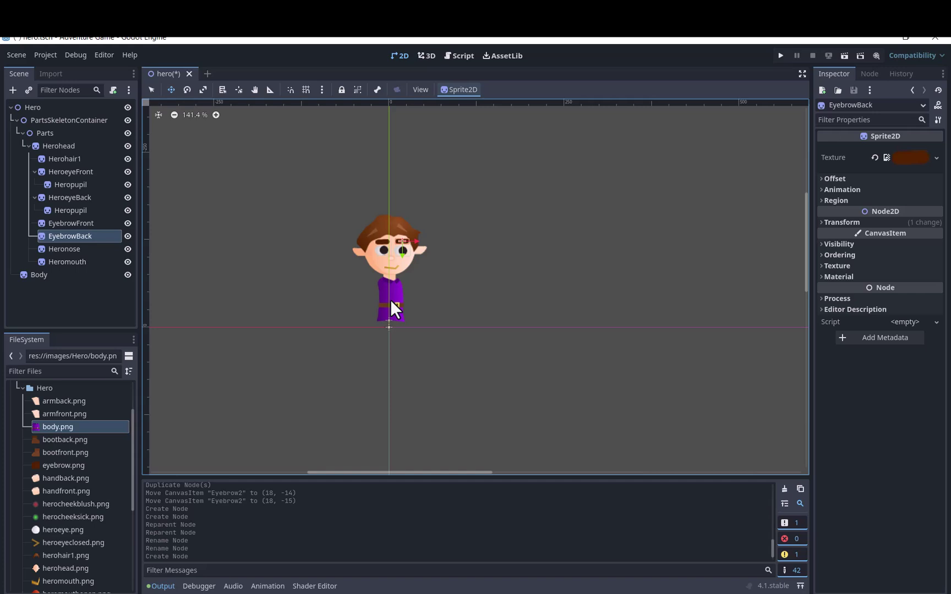
pyautogui.moveTo(133, 459); pyautogui.dragTo(131, 510)
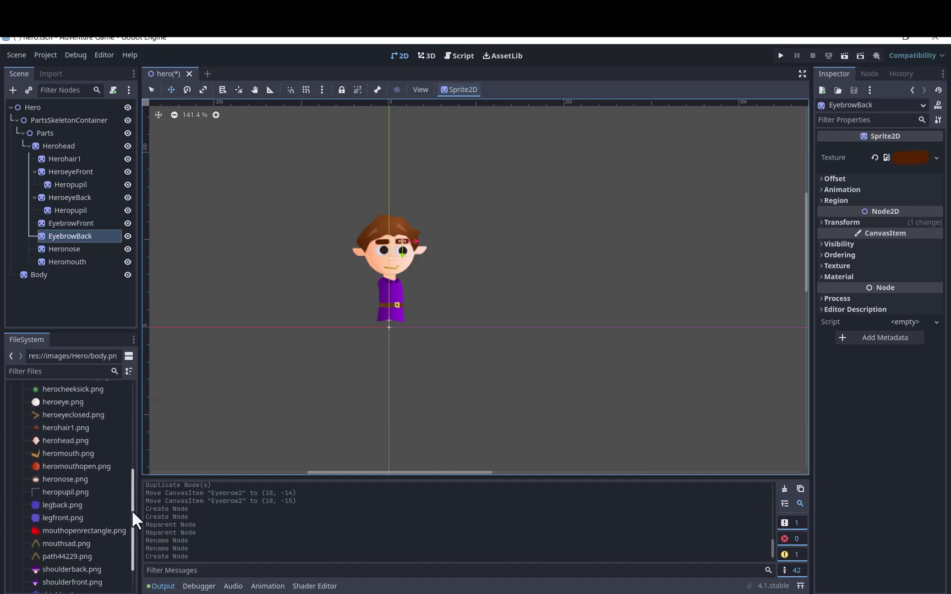
pyautogui.moveTo(72, 582); pyautogui.dragTo(384, 302)
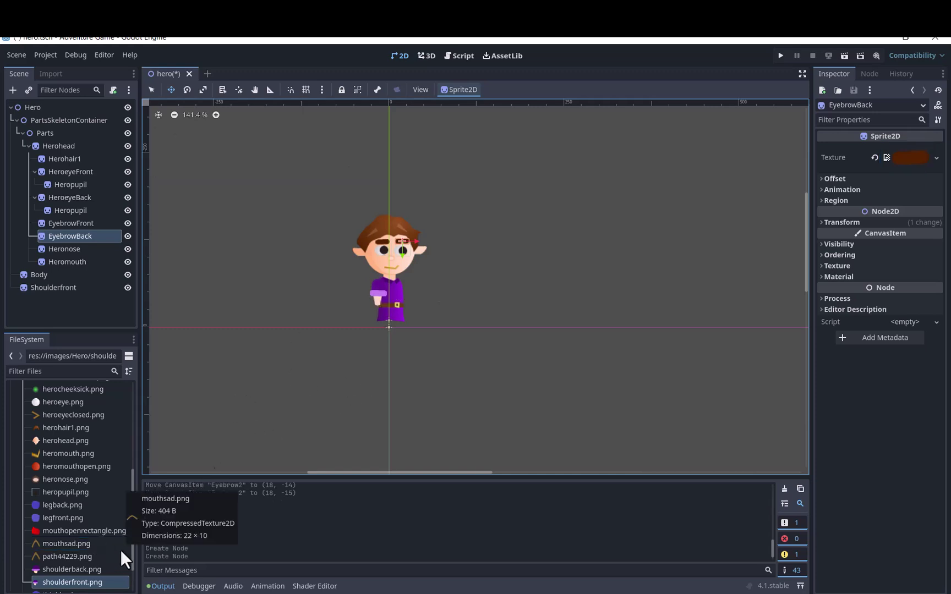
pyautogui.moveTo(132, 499); pyautogui.dragTo(131, 467)
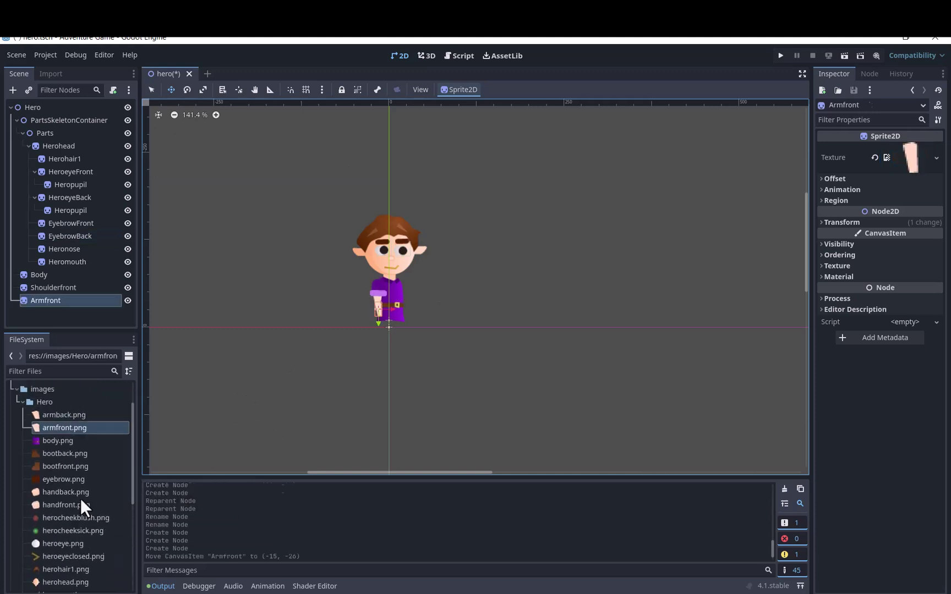
pyautogui.moveTo(80, 500); pyautogui.dragTo(378, 317)
# Assemble the back arm beside the body from the shoulderback.png, armback.png and handback.png sprites.
pyautogui.moveTo(131, 459); pyautogui.dragTo(136, 519)
pyautogui.moveTo(83, 539); pyautogui.dragTo(401, 291)
pyautogui.moveTo(132, 520); pyautogui.dragTo(143, 444)
pyautogui.moveTo(68, 408); pyautogui.dragTo(402, 307)
pyautogui.moveTo(65, 487); pyautogui.dragTo(404, 315)
# Move the Shoulderback, Armback and Handback nodes together up the scene tree, ahead of Body and the front arm nodes.
pyautogui.scroll(-1, 131, 267)
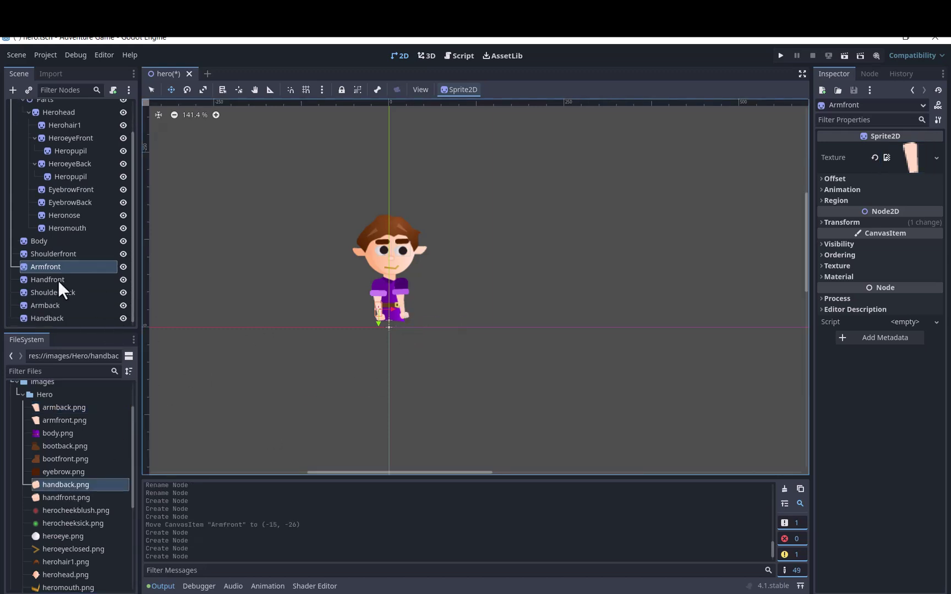
pyautogui.click(58, 292)
pyautogui.keyDown('shift'); pyautogui.click(53, 306); pyautogui.keyUp('shift')
pyautogui.keyDown('shift'); pyautogui.click(55, 318); pyautogui.keyUp('shift')
pyautogui.rightClick(54, 298)
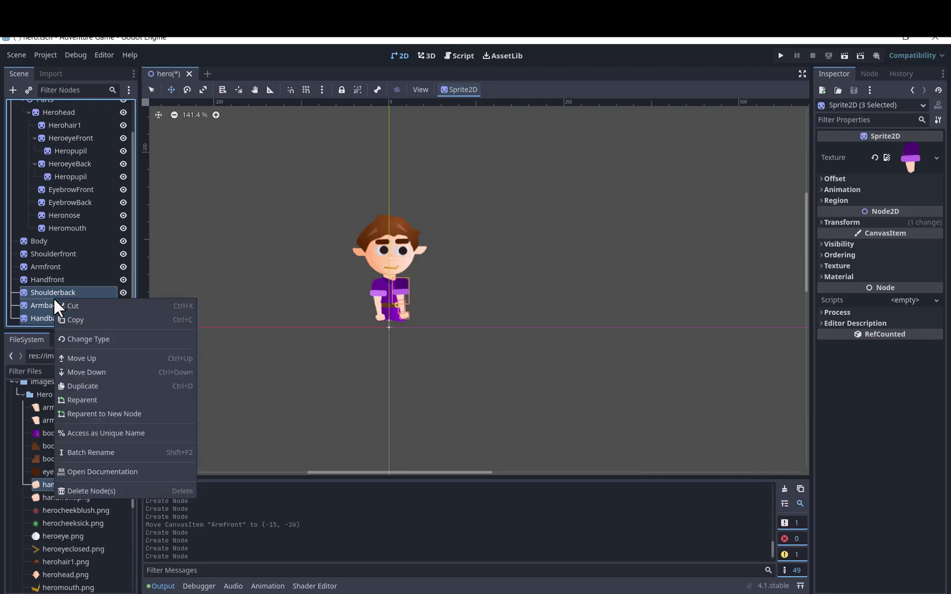
pyautogui.click(83, 358)
pyautogui.rightClick(60, 282)
pyautogui.click(83, 342)
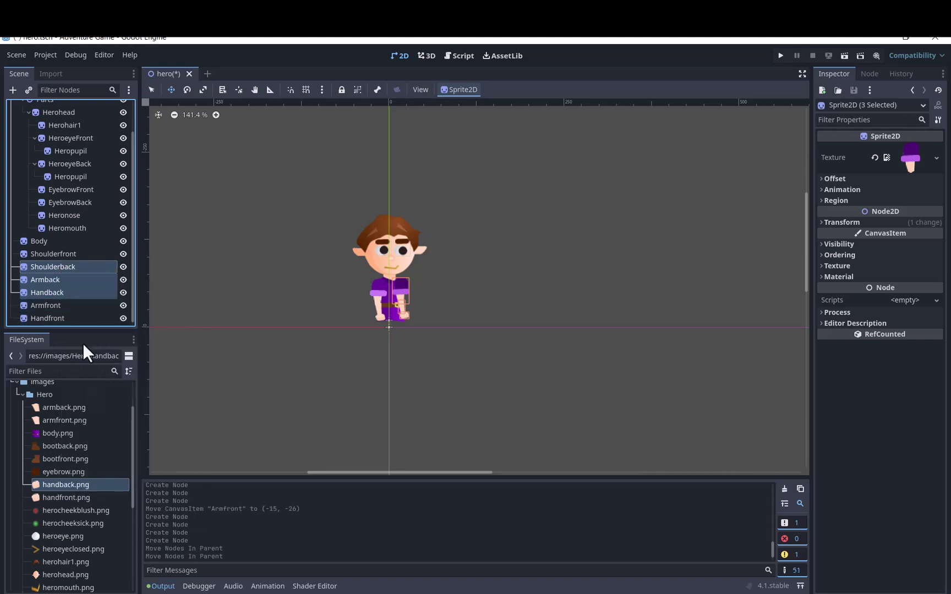
pyautogui.rightClick(61, 267)
pyautogui.click(82, 327)
pyautogui.rightClick(64, 260)
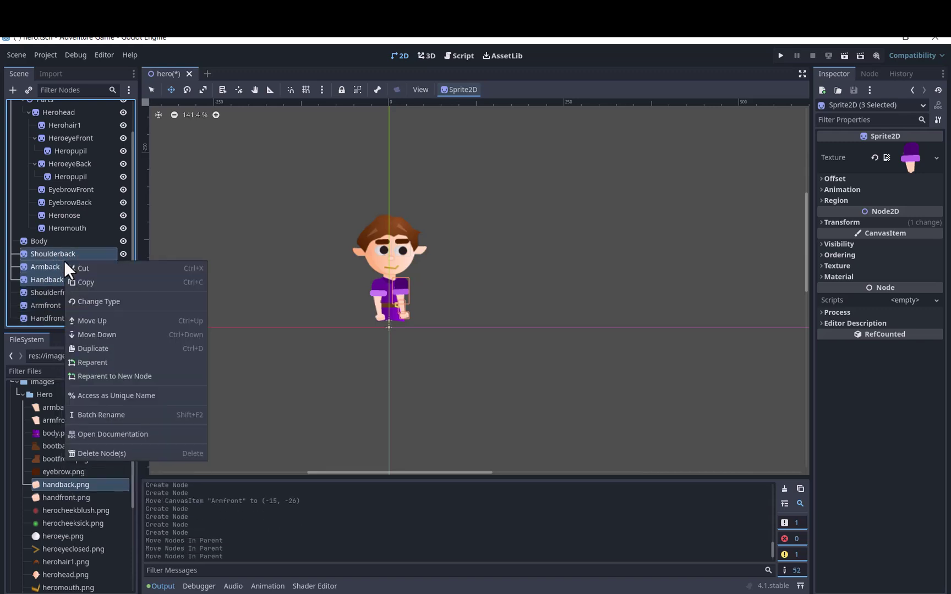
pyautogui.click(85, 325)
pyautogui.rightClick(50, 239)
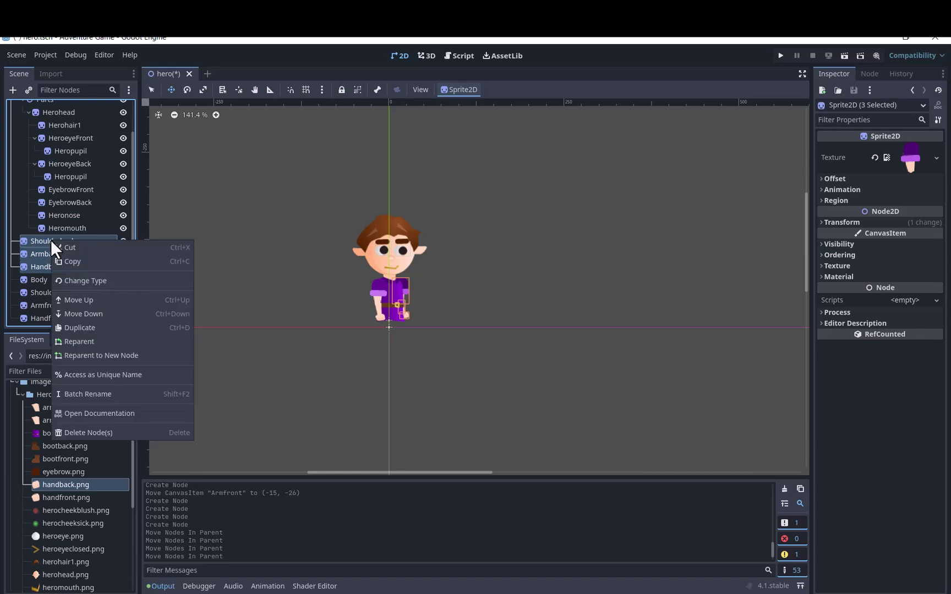
pyautogui.click(74, 302)
pyautogui.scroll(2, 132, 262)
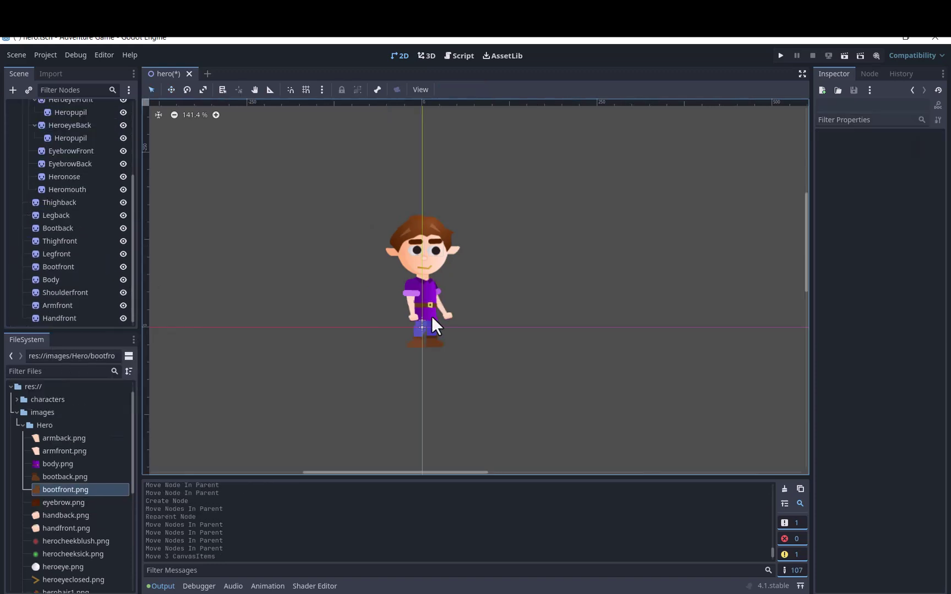
# Nudge the Body sprite to (2, -27) and deselect it.
pyautogui.moveTo(431, 317); pyautogui.dragTo(427, 318)
pyautogui.click(376, 353)
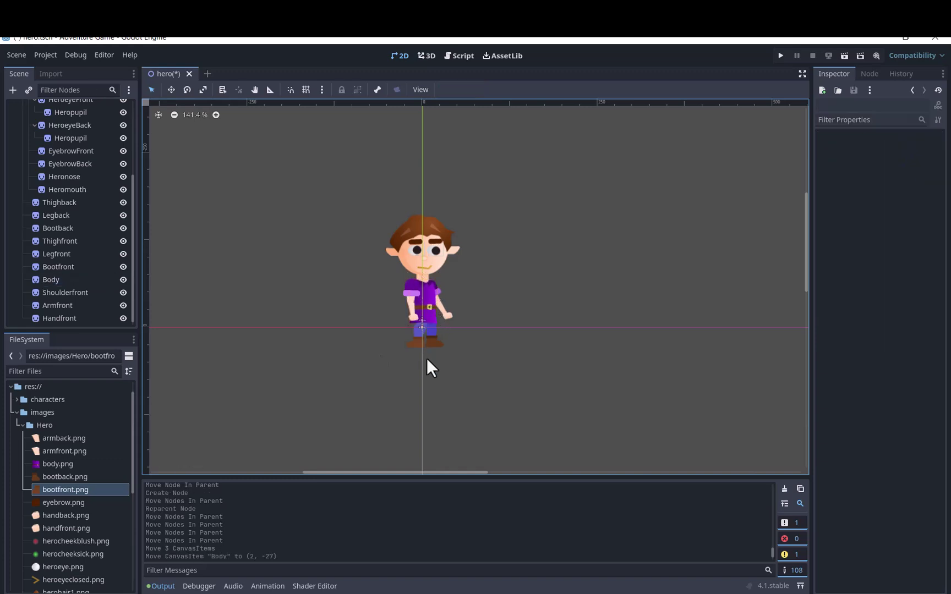
pyautogui.hscroll(1, 452, 472)
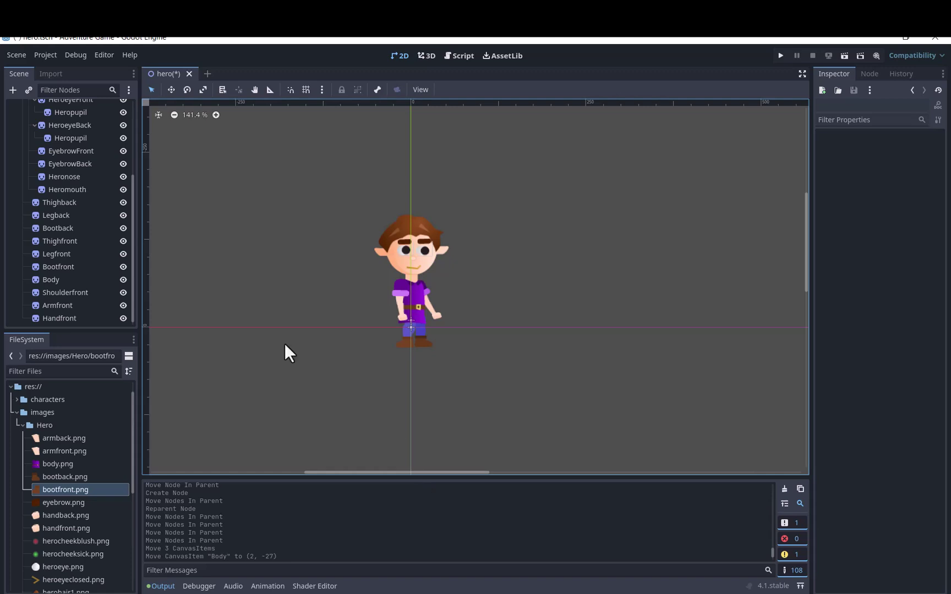
pyautogui.click(216, 115)
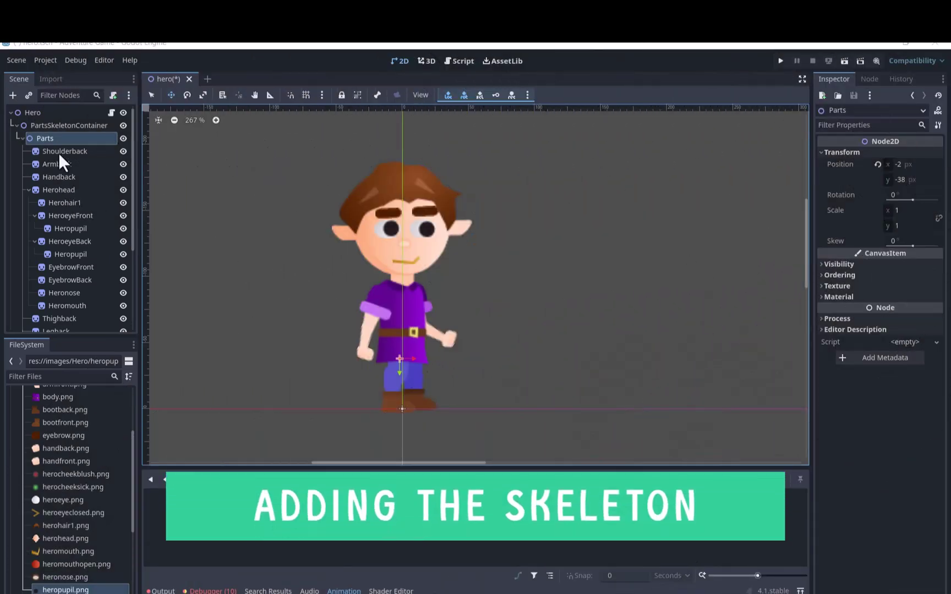
# Add a Skeleton2D node as a child of PartsSkeletonContainer.
pyautogui.rightClick(77, 125)
pyautogui.click(95, 135)
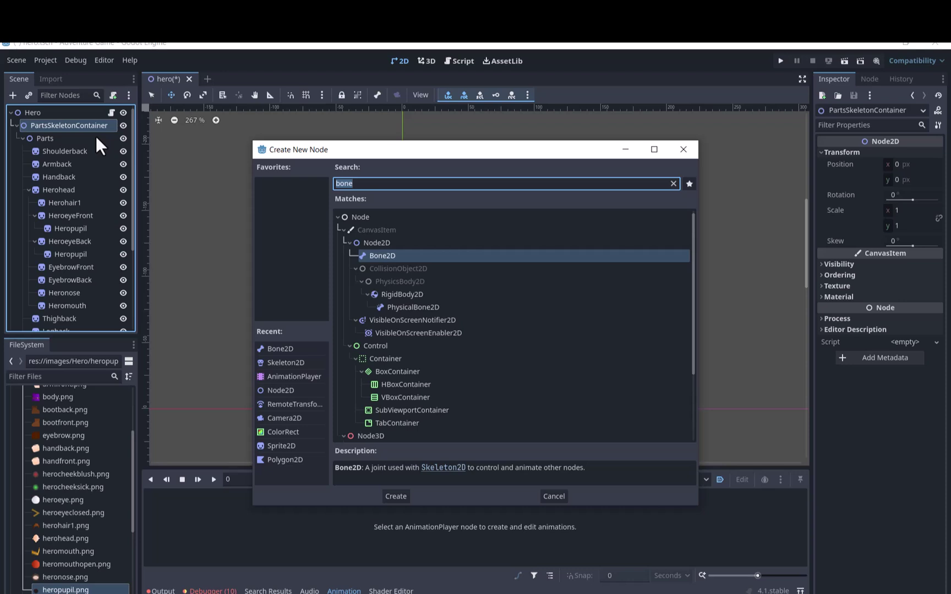
pyautogui.write('skele')
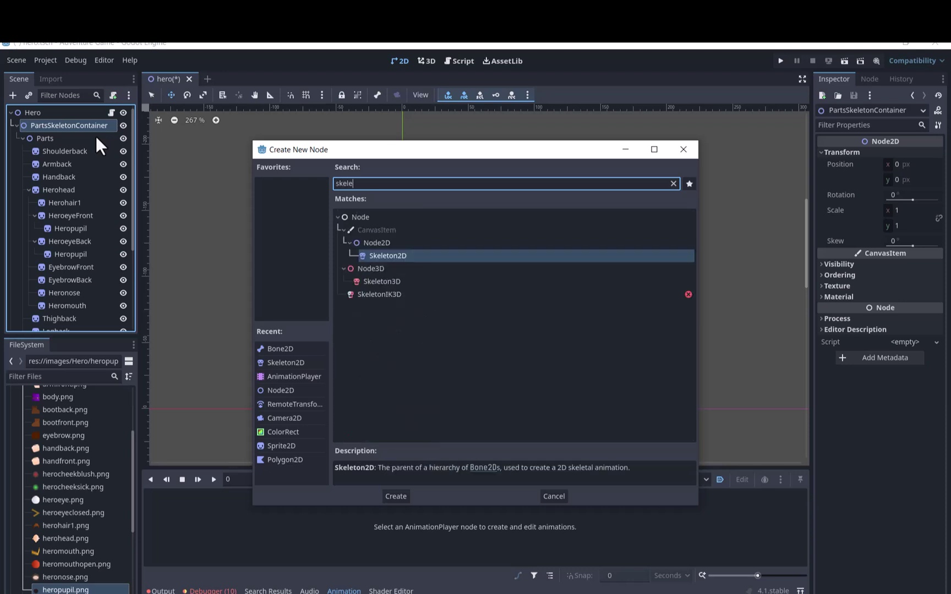
pyautogui.click(378, 255)
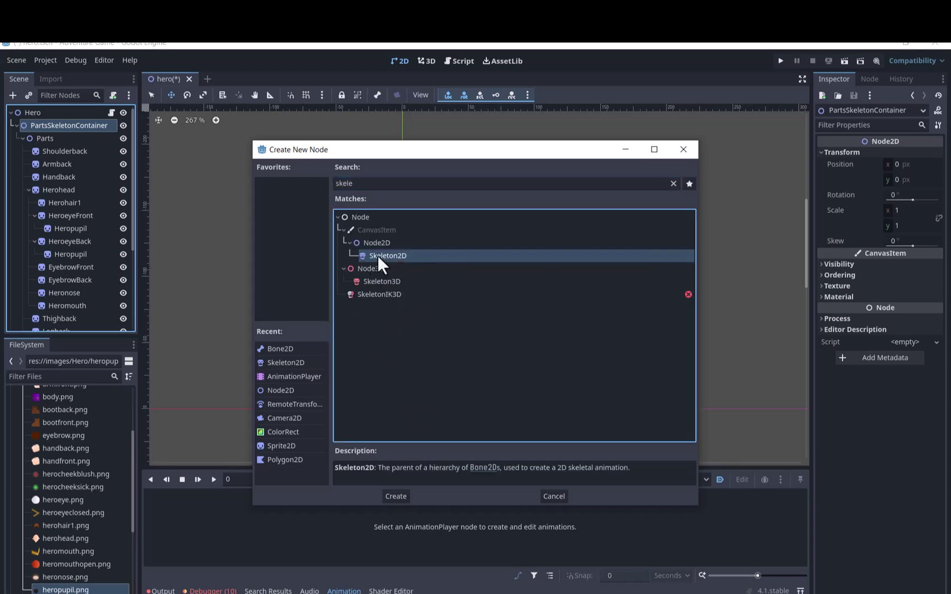
pyautogui.doubleClick(377, 256)
# Add a Bone2D child to the Skeleton2D node and name it Base.
pyautogui.rightClick(62, 324)
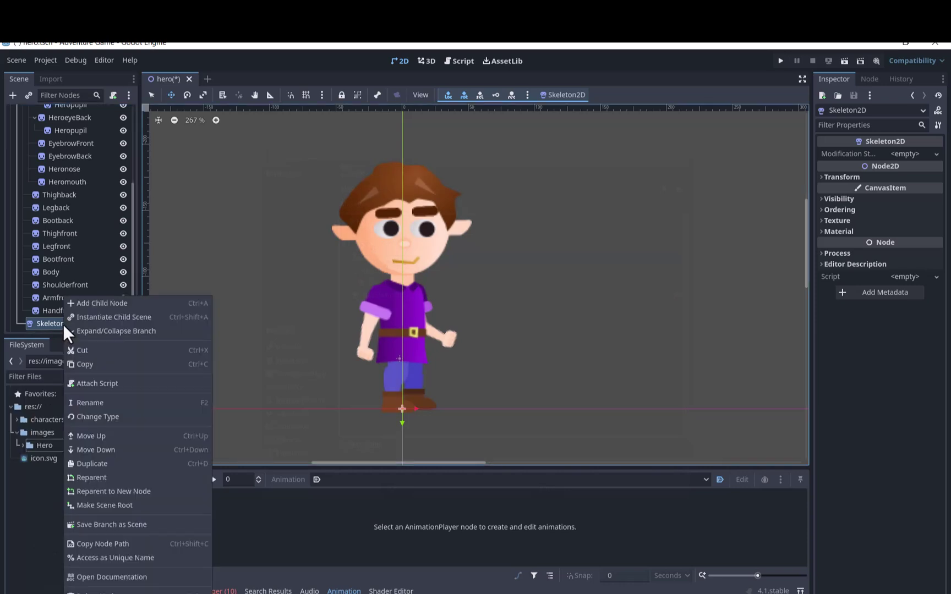
pyautogui.click(91, 302)
pyautogui.write('bone')
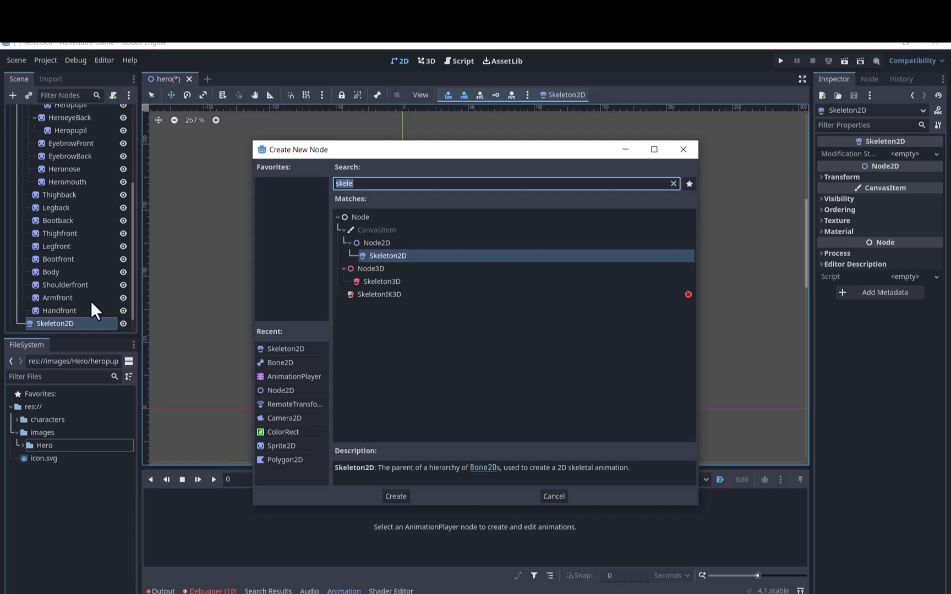
pyautogui.doubleClick(374, 255)
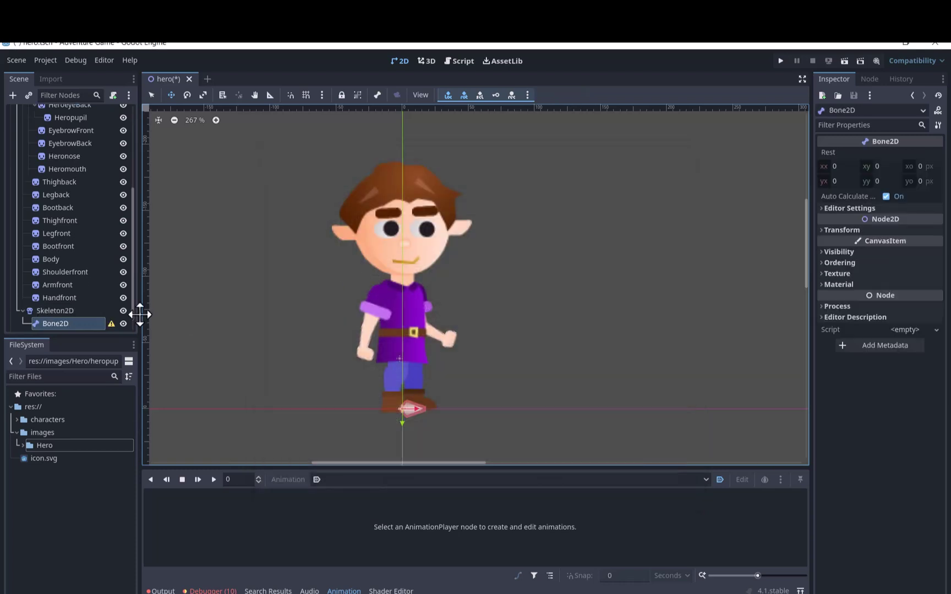
pyautogui.doubleClick(66, 323)
pyautogui.press('BackSpace')
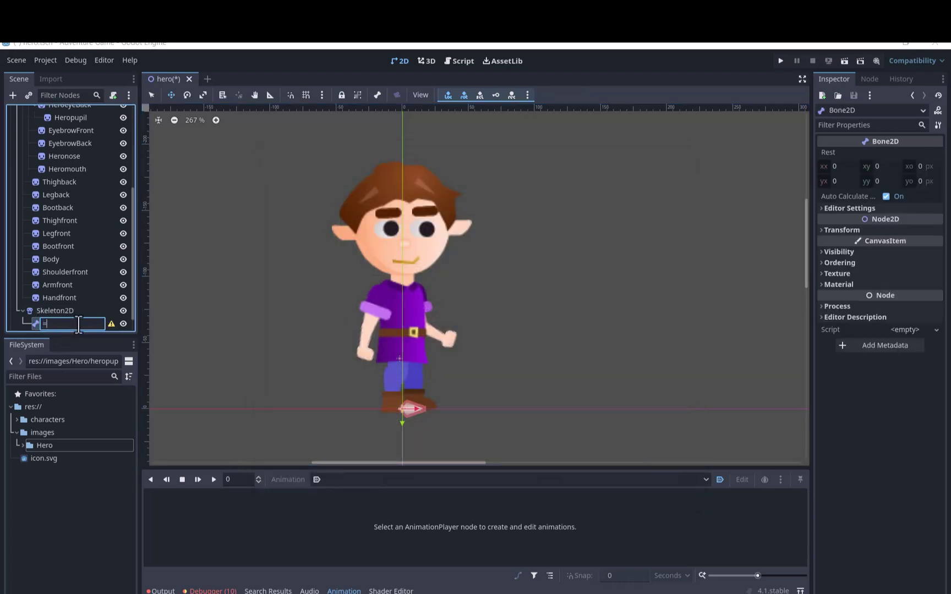
pyautogui.write('Base')
pyautogui.press('Return')
# Add a Bone2D child named Body to the Base bone and move it straight up to belt height.
pyautogui.rightClick(53, 323)
pyautogui.click(101, 300)
pyautogui.doubleClick(384, 256)
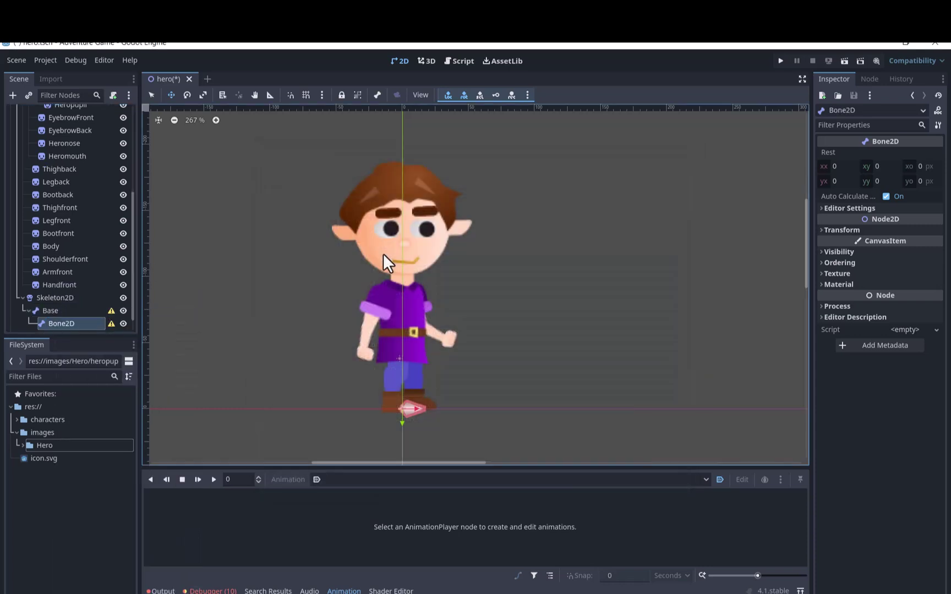
pyautogui.moveTo(402, 424); pyautogui.dragTo(401, 339)
pyautogui.doubleClick(65, 325)
pyautogui.click(77, 324)
pyautogui.press('BackSpace')
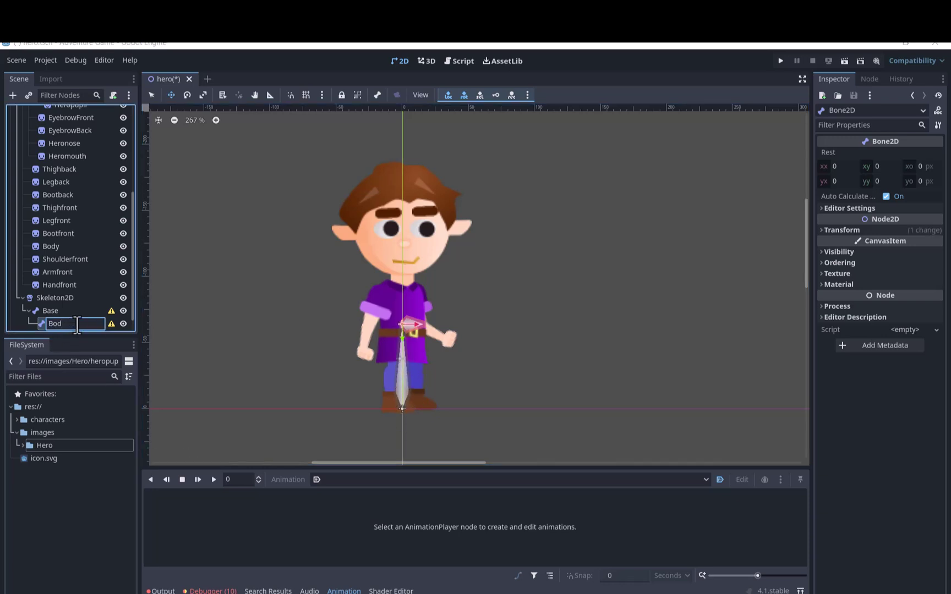
pyautogui.press('Return')
# Move the Base bone up about 42 px to the hips and reposition the Body bone at the waist just above it.
pyautogui.click(55, 298)
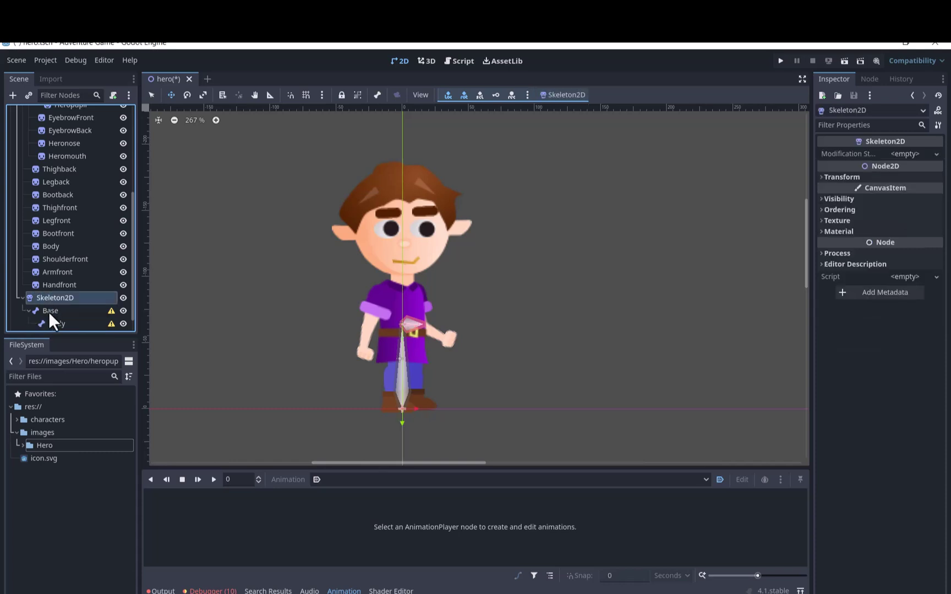
pyautogui.click(50, 310)
pyautogui.moveTo(406, 417); pyautogui.dragTo(395, 369)
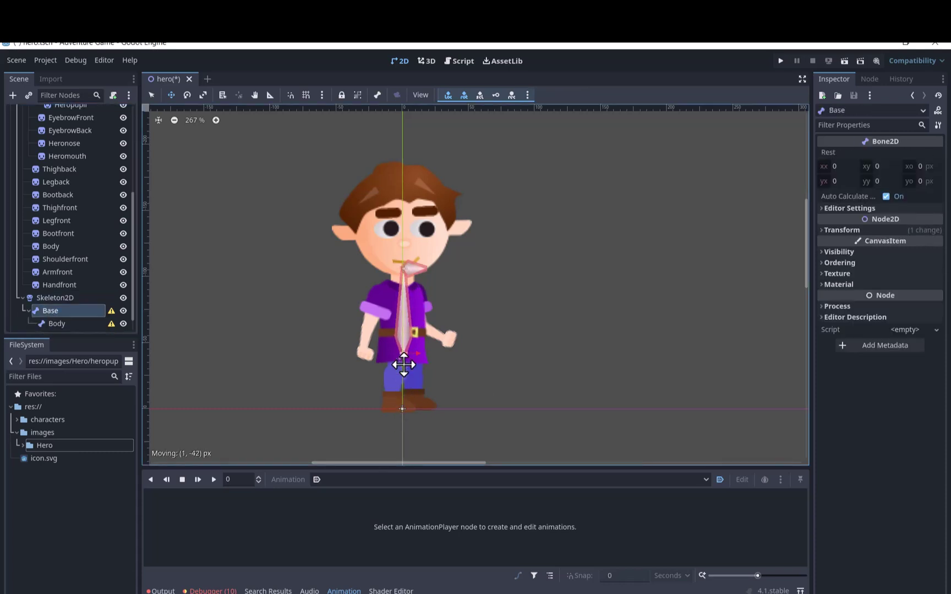
pyautogui.click(58, 324)
pyautogui.moveTo(405, 284); pyautogui.dragTo(403, 339)
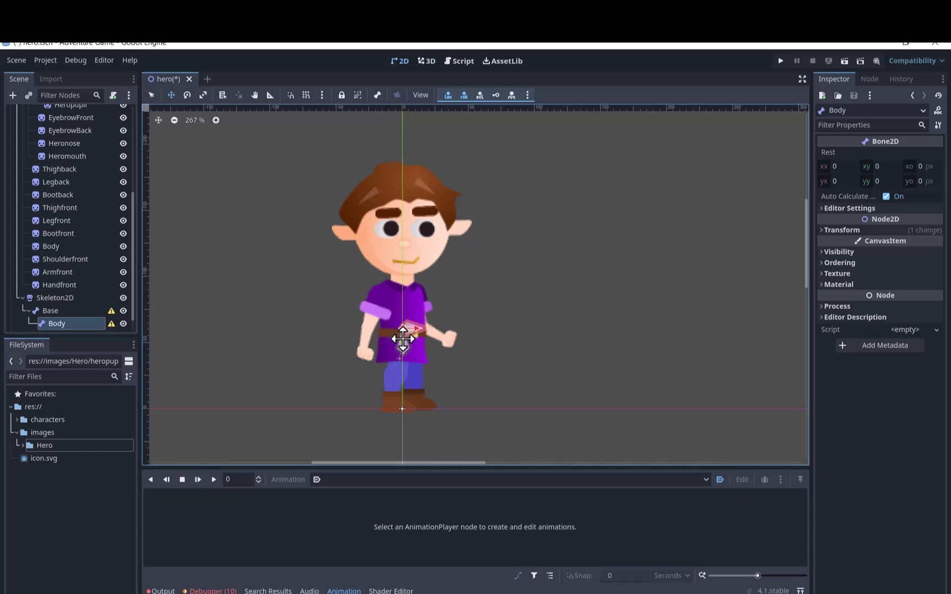
# Add a Bone2D child named Head to the Body bone and place it at the base of the neck.
pyautogui.rightClick(60, 323)
pyautogui.click(95, 306)
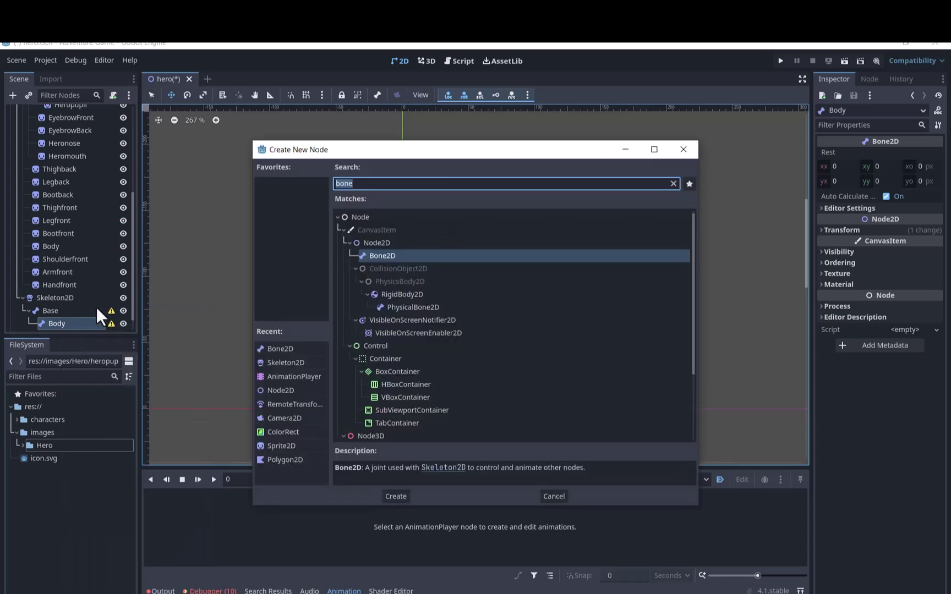
pyautogui.doubleClick(399, 256)
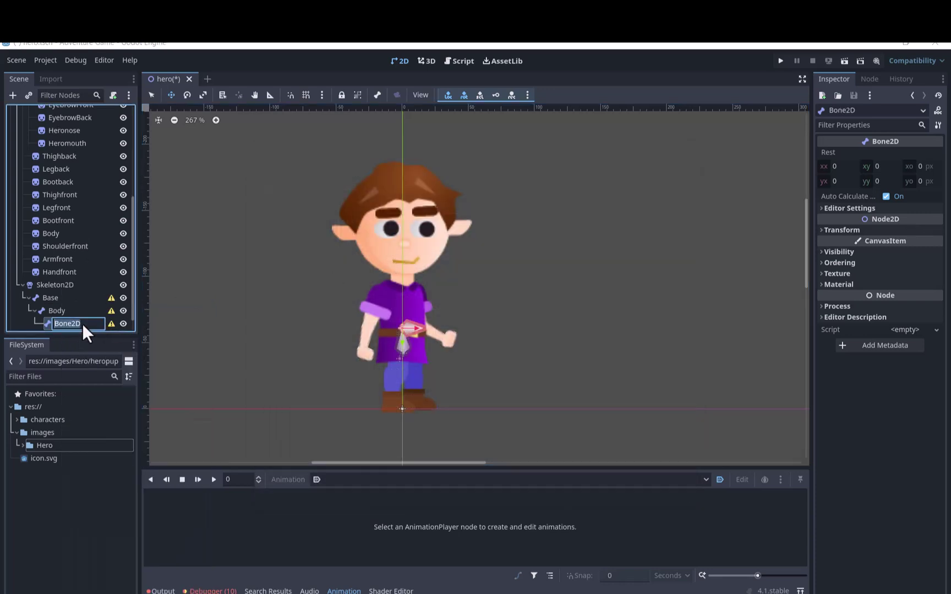
pyautogui.press('Return')
pyautogui.click(55, 310)
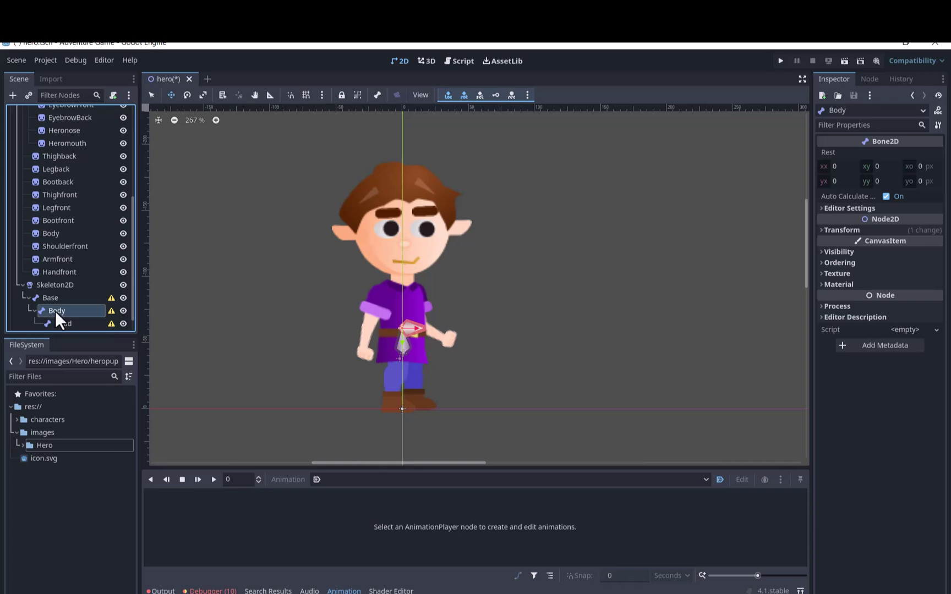
pyautogui.click(59, 324)
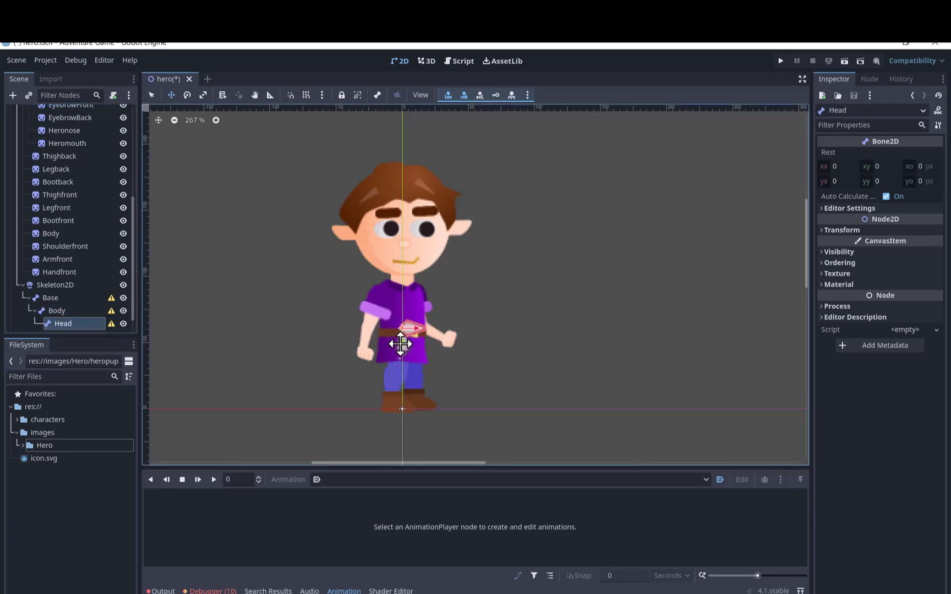
pyautogui.moveTo(401, 341); pyautogui.dragTo(397, 291)
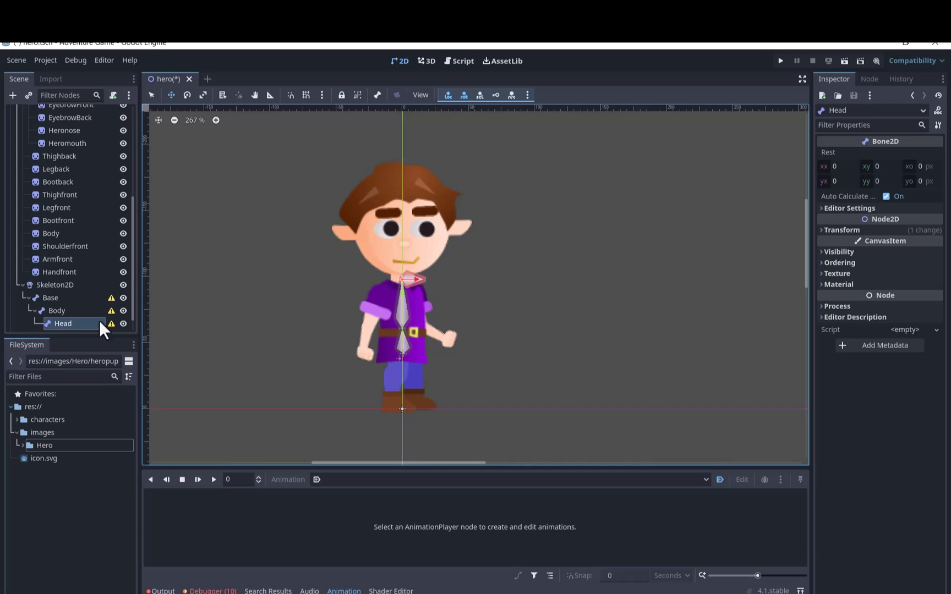
# Add a Bone2D child named FrontShoulder to the Body bone and place it at the front shoulder joint.
pyautogui.scroll(-1, 131, 271)
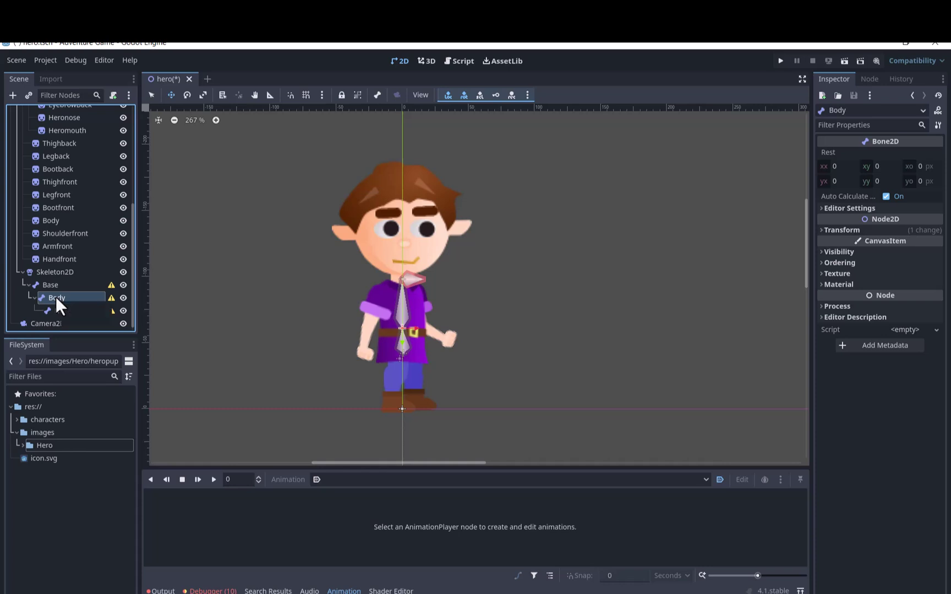
pyautogui.rightClick(56, 297)
pyautogui.click(79, 302)
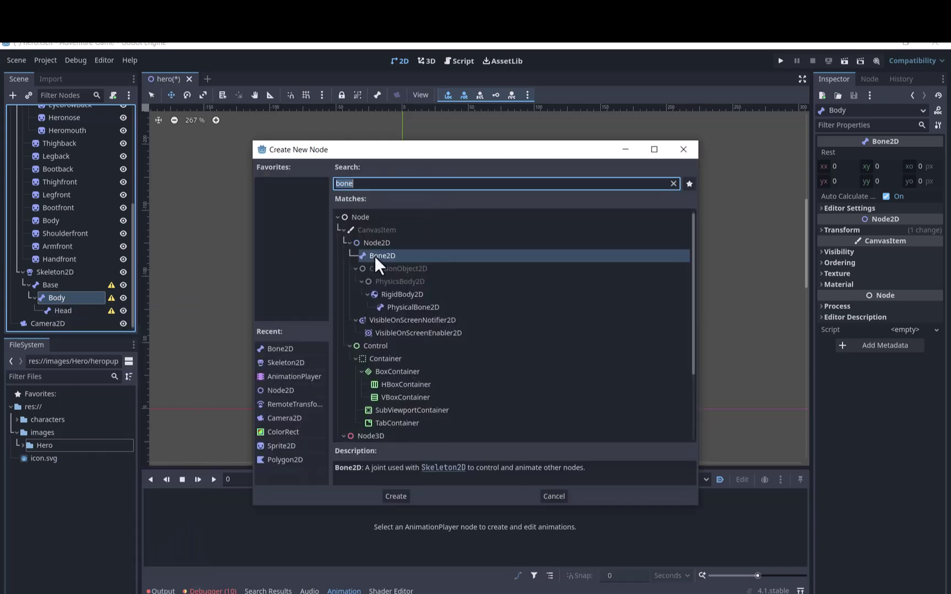
pyautogui.doubleClick(373, 255)
pyautogui.doubleClick(82, 322)
pyautogui.write('FrontShoulder')
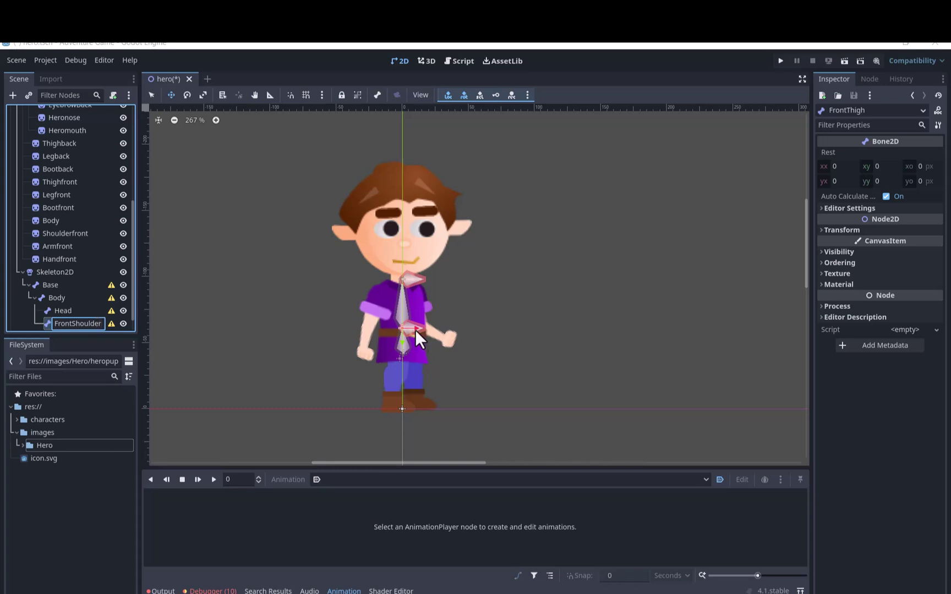
pyautogui.click(402, 342)
pyautogui.click(60, 311)
pyautogui.click(67, 323)
pyautogui.moveTo(400, 348); pyautogui.dragTo(397, 300)
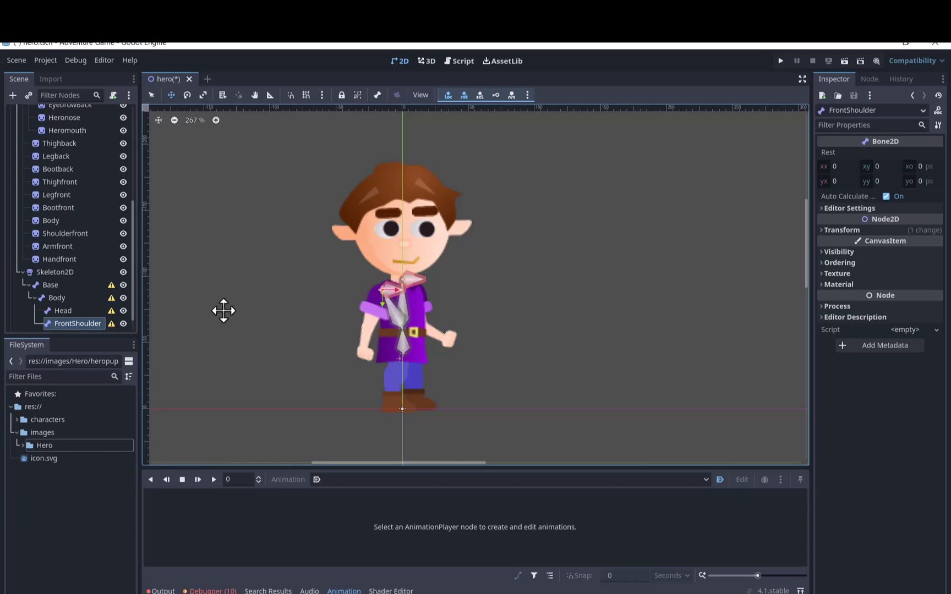
# Add a Bone2D child named FrontArm to FrontShoulder and place it at the front elbow.
pyautogui.rightClick(66, 322)
pyautogui.click(113, 303)
pyautogui.doubleClick(384, 256)
pyautogui.doubleClick(77, 324)
pyautogui.write('Fr')
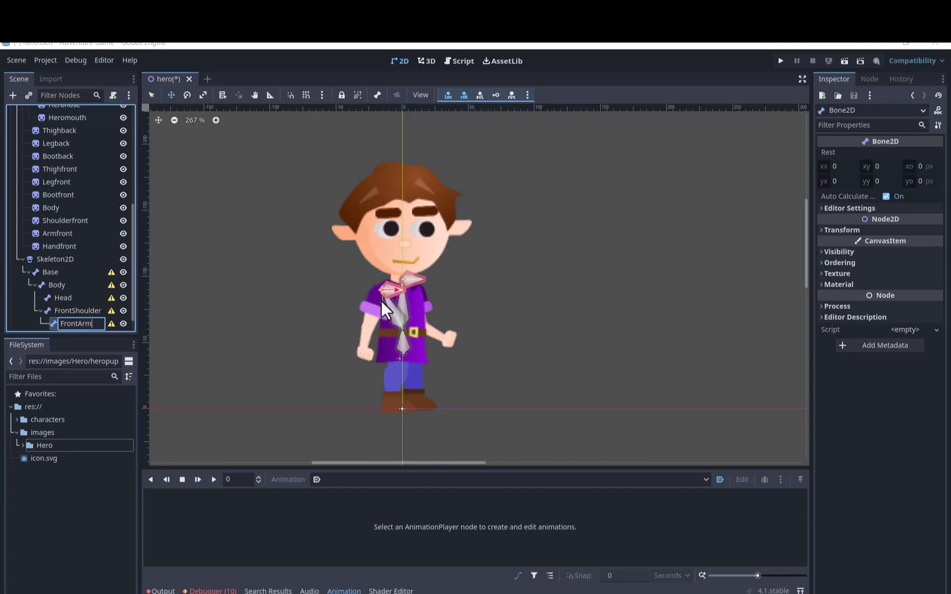
pyautogui.write('ontArm')
pyautogui.moveTo(381, 300); pyautogui.dragTo(368, 333)
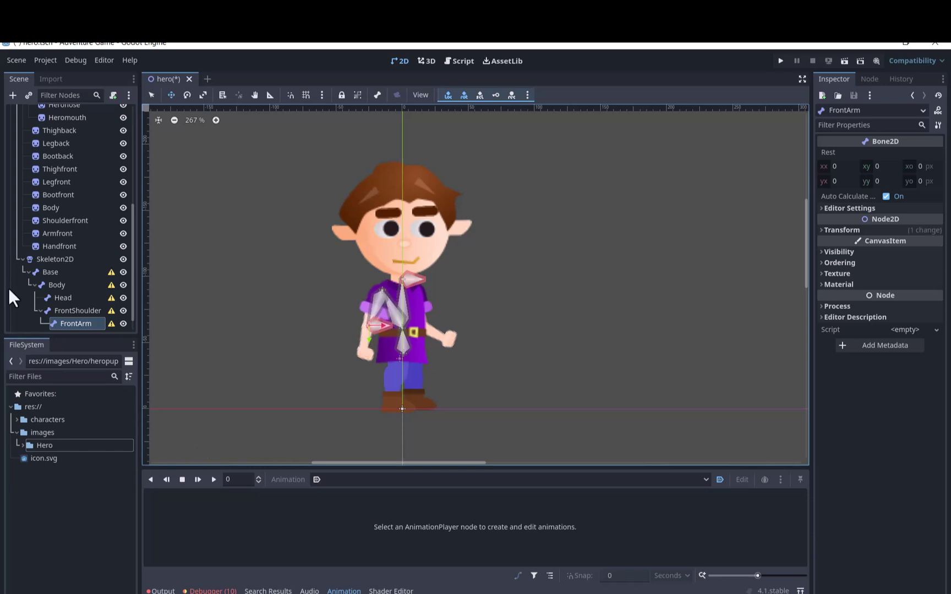
# Add a Bone2D child named FrontHand to FrontArm and place it at the front wrist.
pyautogui.scroll(-1, 134, 307)
pyautogui.rightClick(81, 311)
pyautogui.click(106, 304)
pyautogui.doubleClick(385, 254)
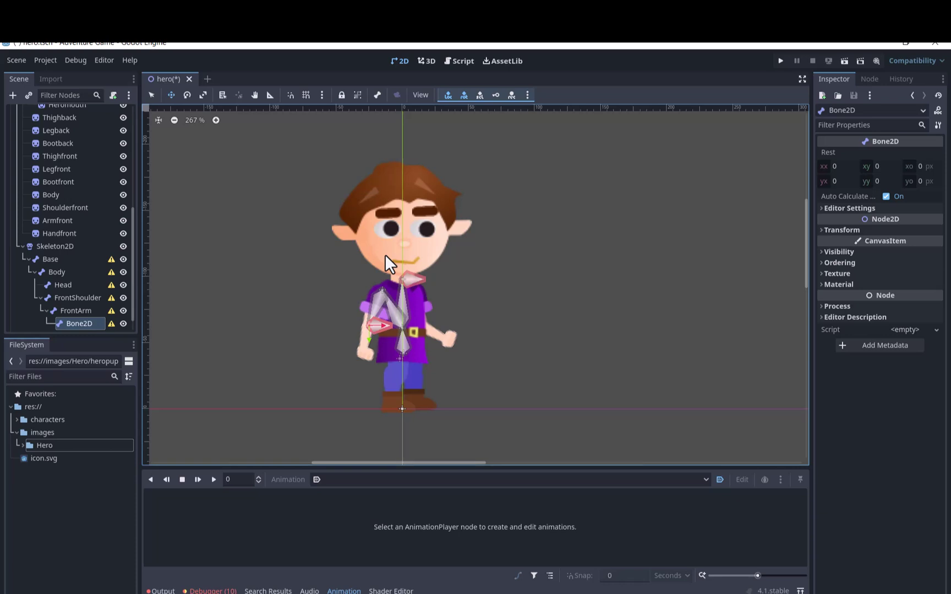
pyautogui.doubleClick(87, 323)
pyautogui.write('FrontHand')
pyautogui.moveTo(372, 340)
pyautogui.mouseDown()
pyautogui.moveTo(355, 365)
pyautogui.moveTo(384, 359)
pyautogui.moveTo(365, 359)
pyautogui.mouseUp()
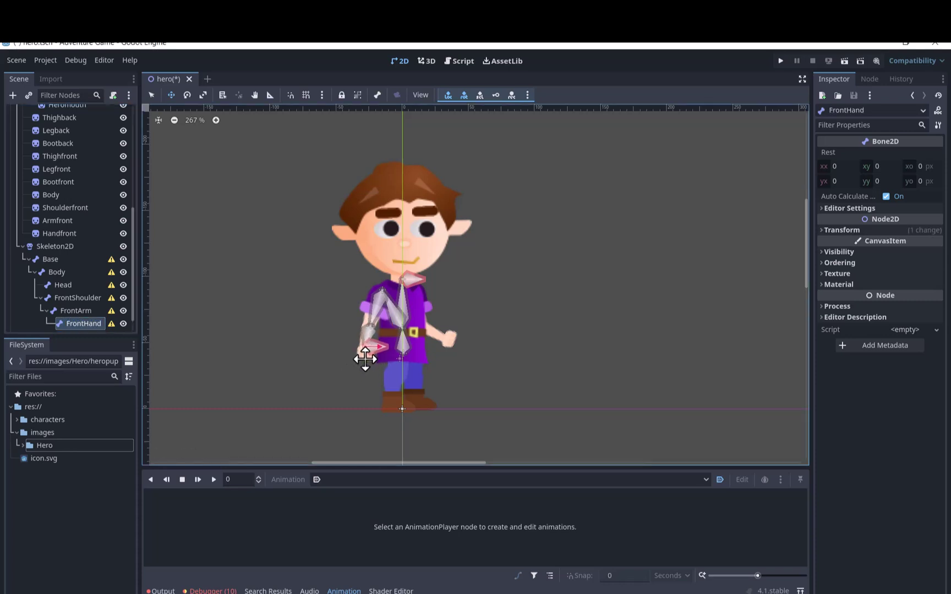
# Duplicate the FrontShoulder bone chain and rename the copy's top bone BackShoulder.
pyautogui.rightClick(76, 298)
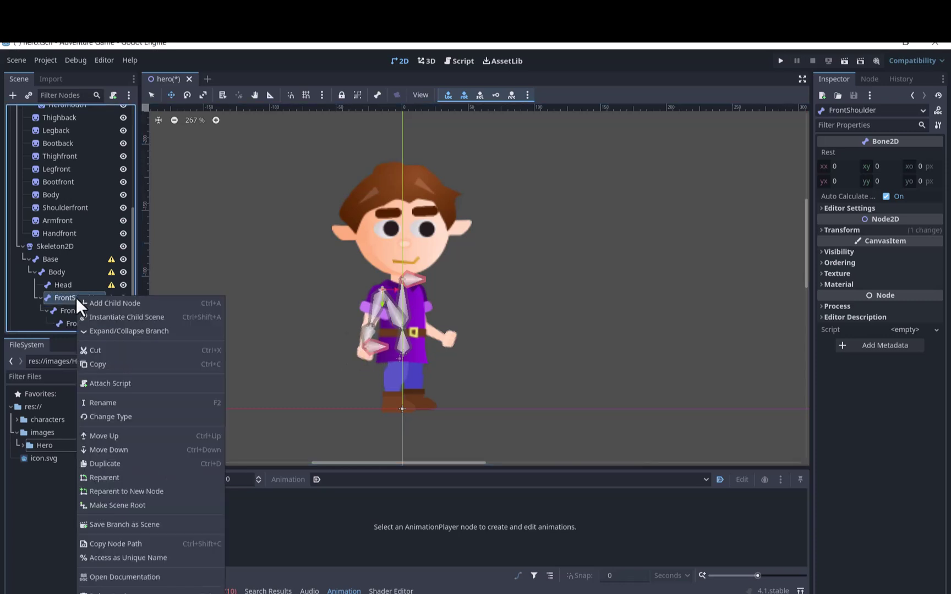
pyautogui.click(116, 463)
pyautogui.moveTo(134, 253); pyautogui.dragTo(134, 301)
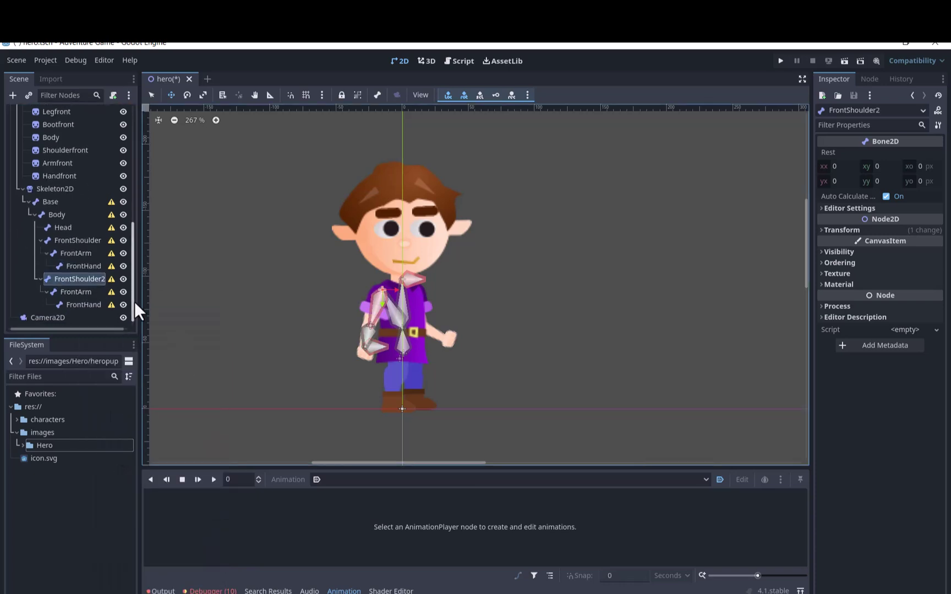
pyautogui.doubleClick(101, 279)
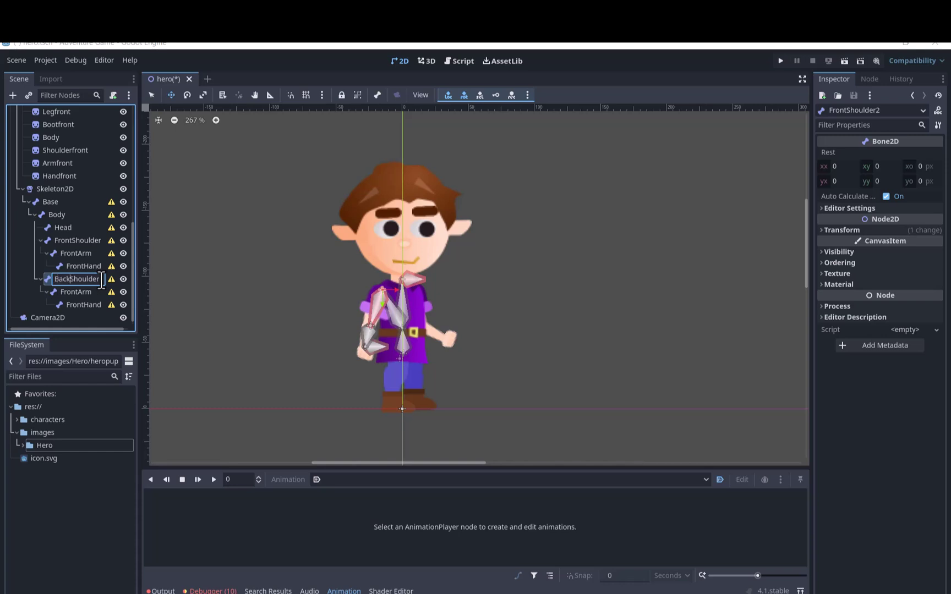
pyautogui.write('BackShoulder')
pyautogui.press('Return')
# Rename the duplicated child bones BackArm and BackHand, and position the BackShoulder chain along the back arm.
pyautogui.doubleClick(77, 298)
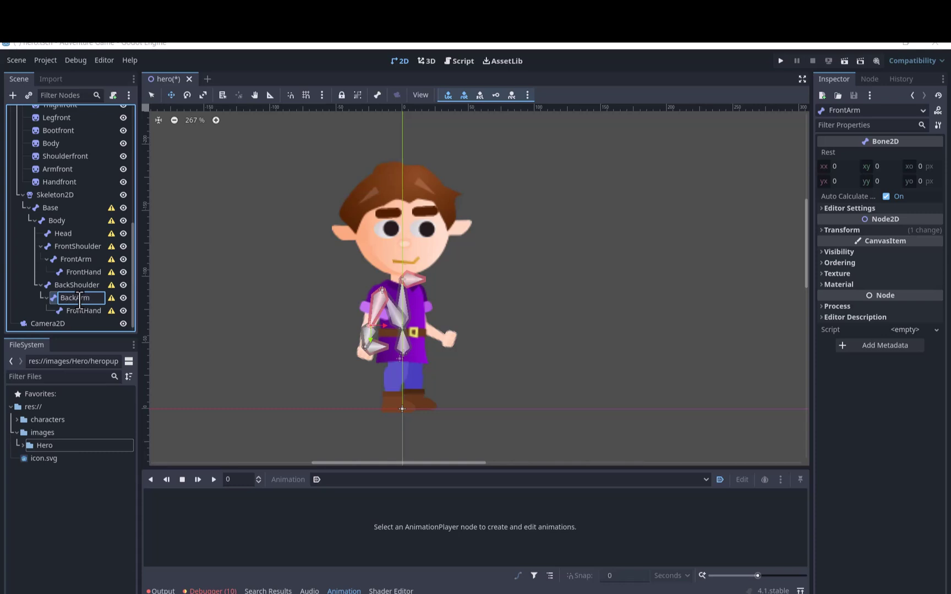
pyautogui.write('BackArm')
pyautogui.click(86, 309)
pyautogui.doubleClick(83, 310)
pyautogui.click(83, 310)
pyautogui.press('BackSpace')
pyautogui.write('t')
pyautogui.press('Return')
pyautogui.click(77, 284)
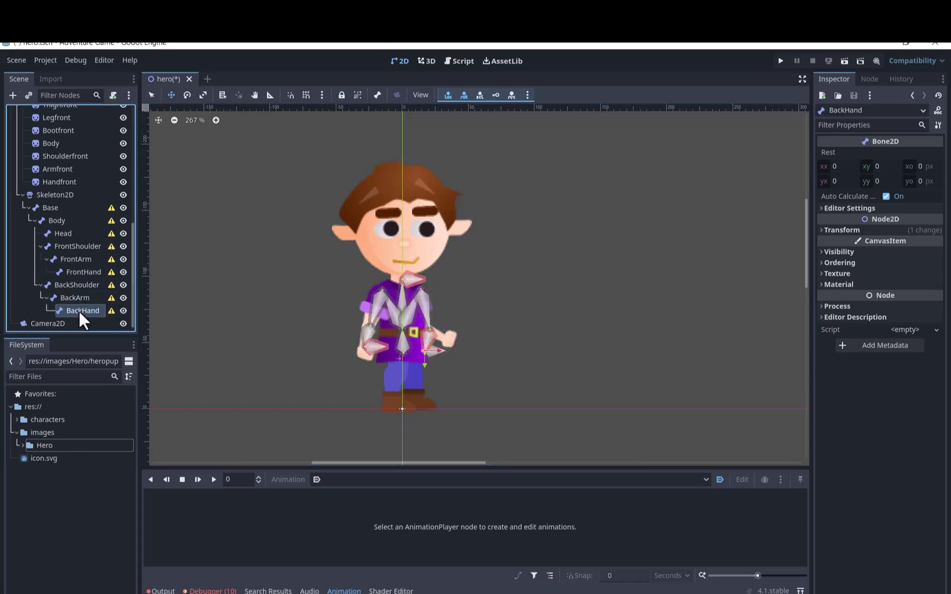
pyautogui.moveTo(435, 346)
pyautogui.mouseDown()
pyautogui.moveTo(463, 329)
pyautogui.moveTo(448, 365)
pyautogui.moveTo(445, 353)
pyautogui.mouseUp()
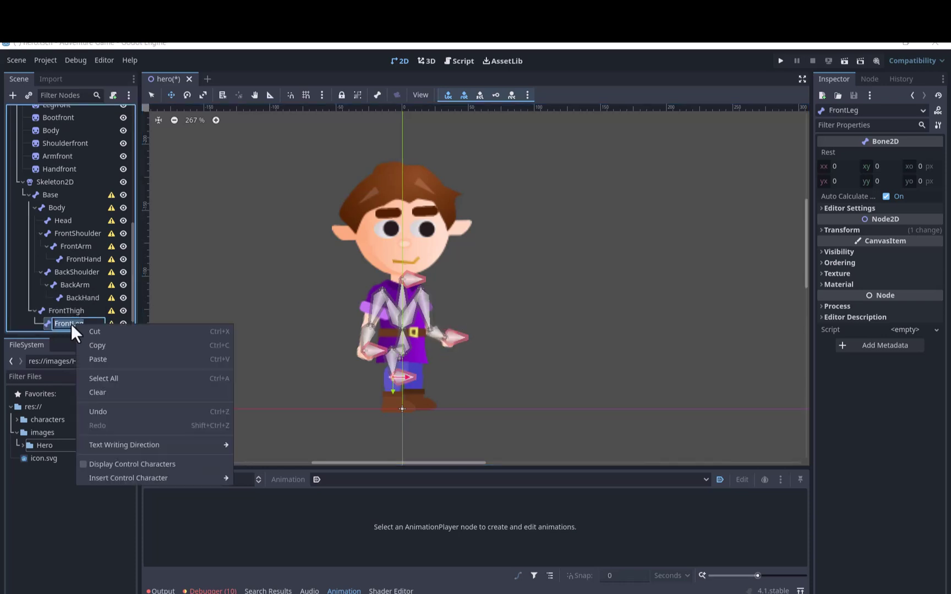
# Add a Bone2D child to the FrontLeg bone and name it FrontFoot.
pyautogui.click(47, 324)
pyautogui.rightClick(47, 323)
pyautogui.click(75, 304)
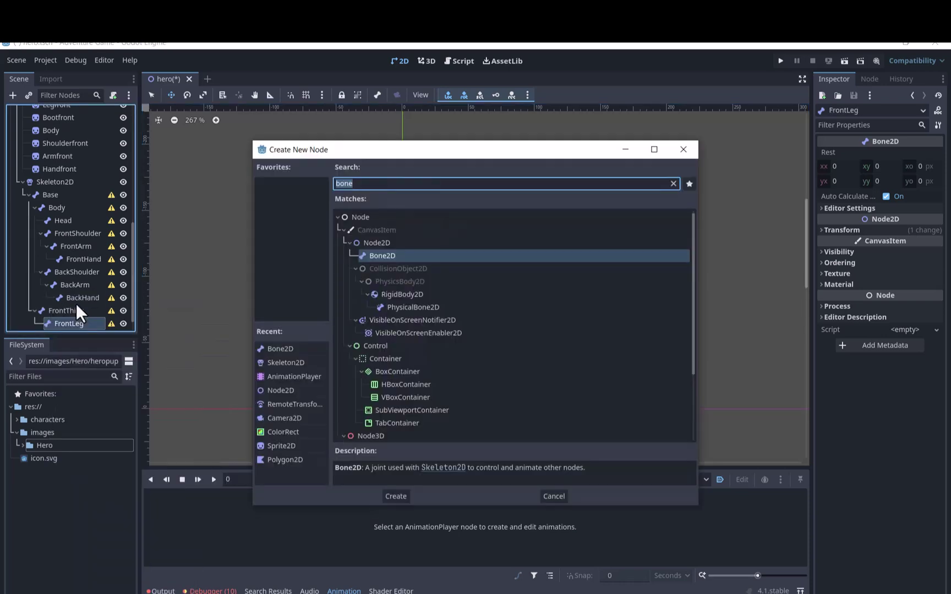
pyautogui.doubleClick(386, 254)
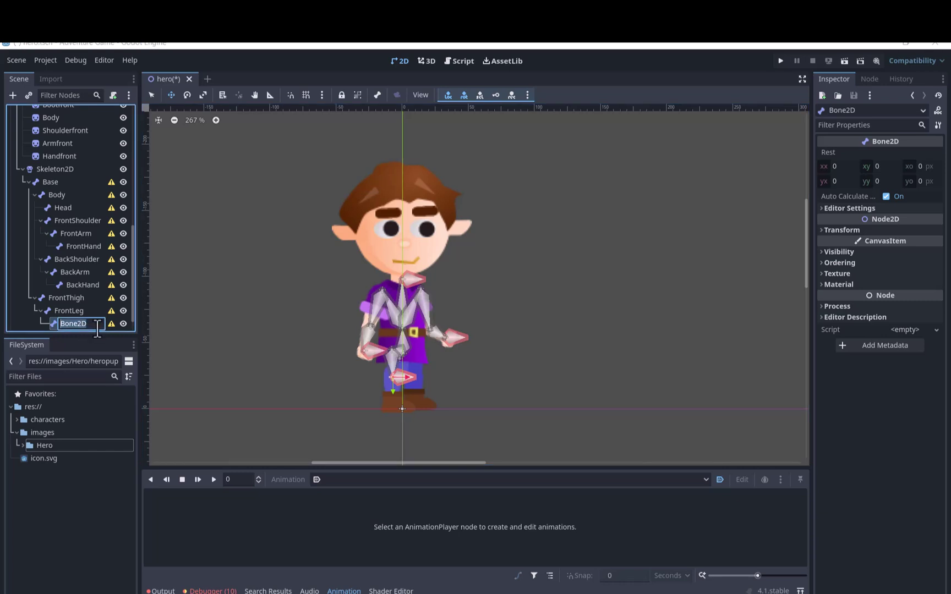
pyautogui.press('BackSpace')
pyautogui.press('BackSpace')
pyautogui.press('BackSpace')
pyautogui.press('BackSpace')
pyautogui.press('BackSpace')
pyautogui.press('BackSpace')
pyautogui.write('FrontFoot')
pyautogui.press('Return')
# Move the FrontFoot bone down to the ankle of the front boot.
pyautogui.click(74, 309)
pyautogui.click(74, 323)
pyautogui.moveTo(392, 389); pyautogui.dragTo(390, 405)
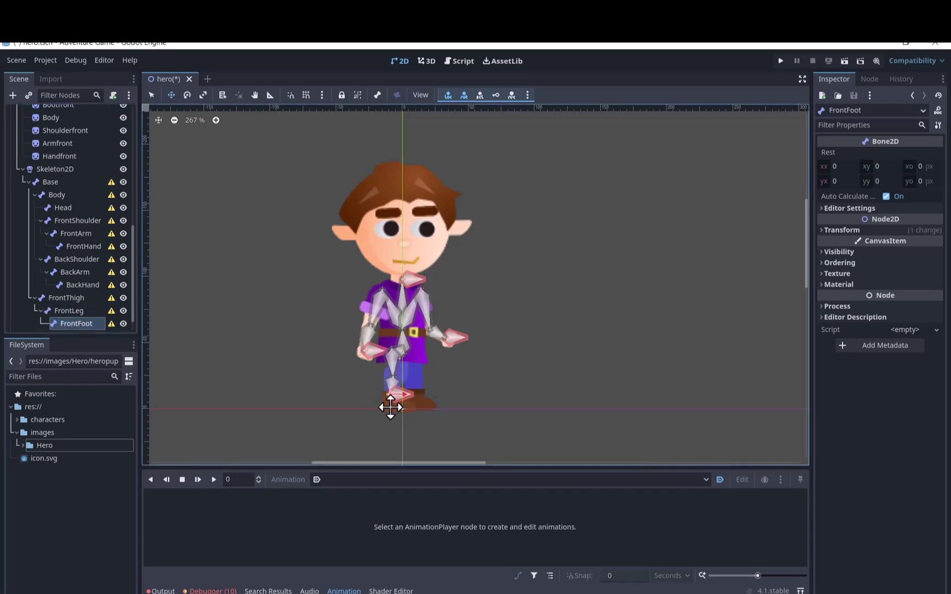
# Duplicate the FrontThigh bone chain and move the copy onto the back leg.
pyautogui.click(69, 298)
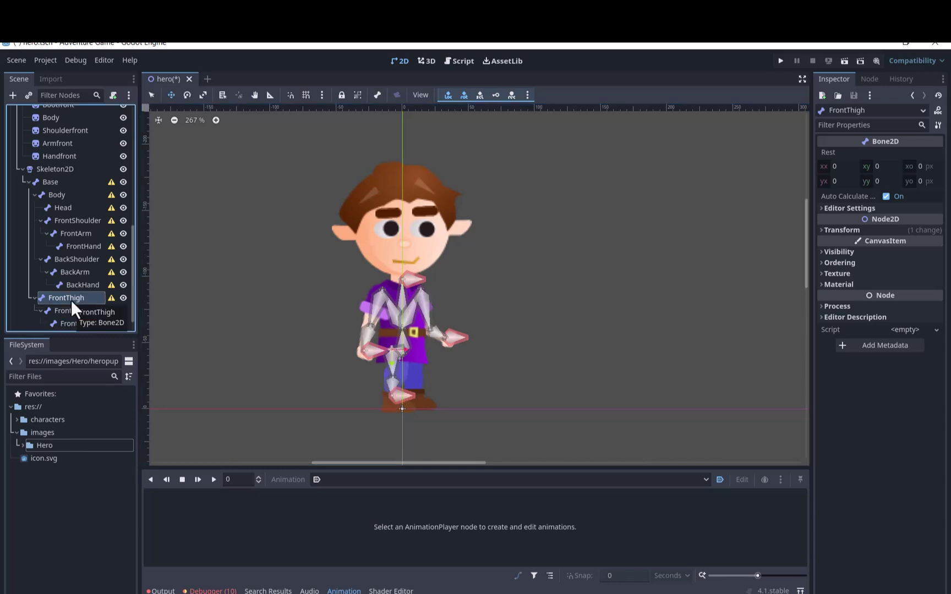
pyautogui.rightClick(71, 300)
pyautogui.click(105, 461)
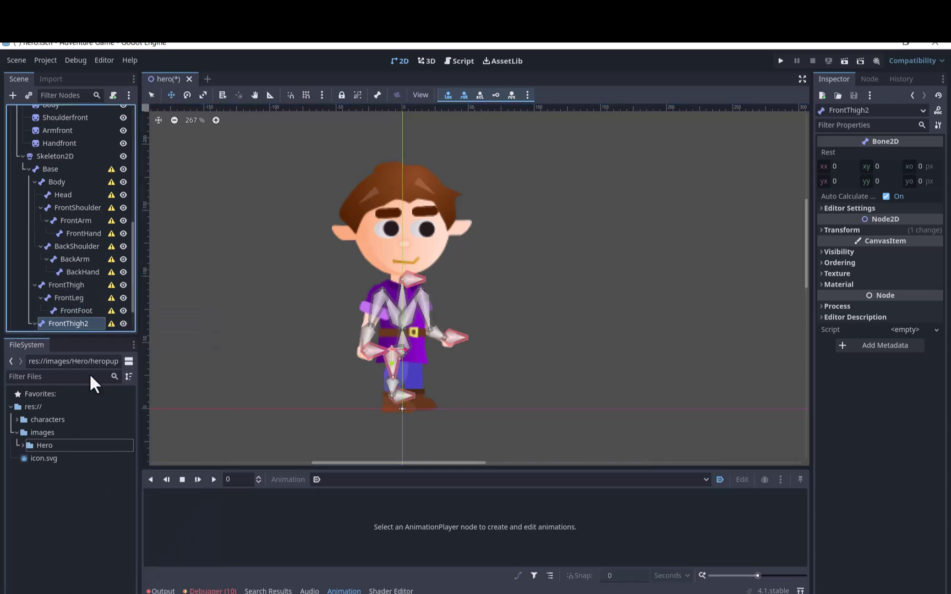
pyautogui.click(113, 323)
pyautogui.click(594, 299)
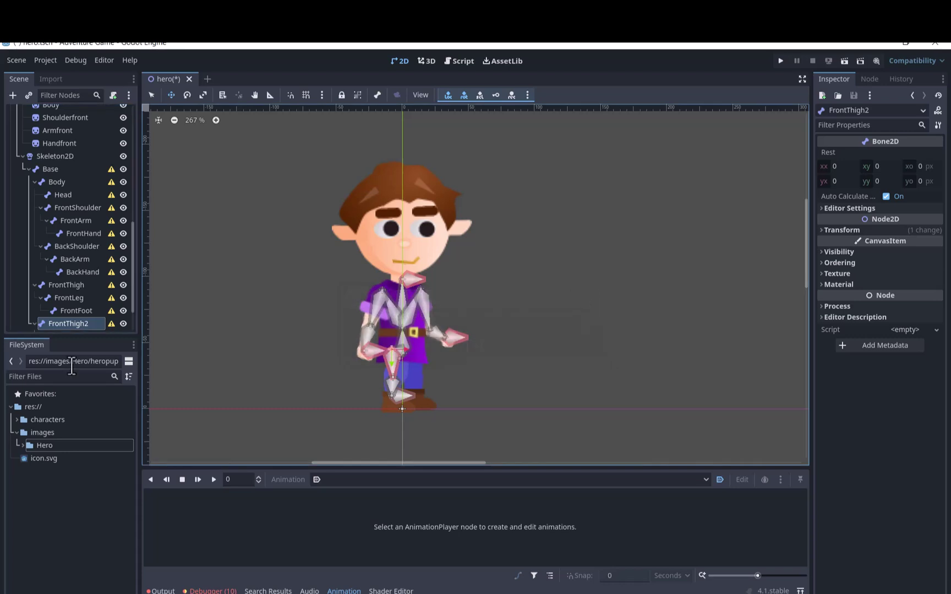
pyautogui.scroll(-2, 132, 298)
pyautogui.moveTo(392, 357); pyautogui.dragTo(417, 366)
# Add a RemoteTransform2D child node to the Body bone of the skeleton.
pyautogui.scroll(5, 124, 261)
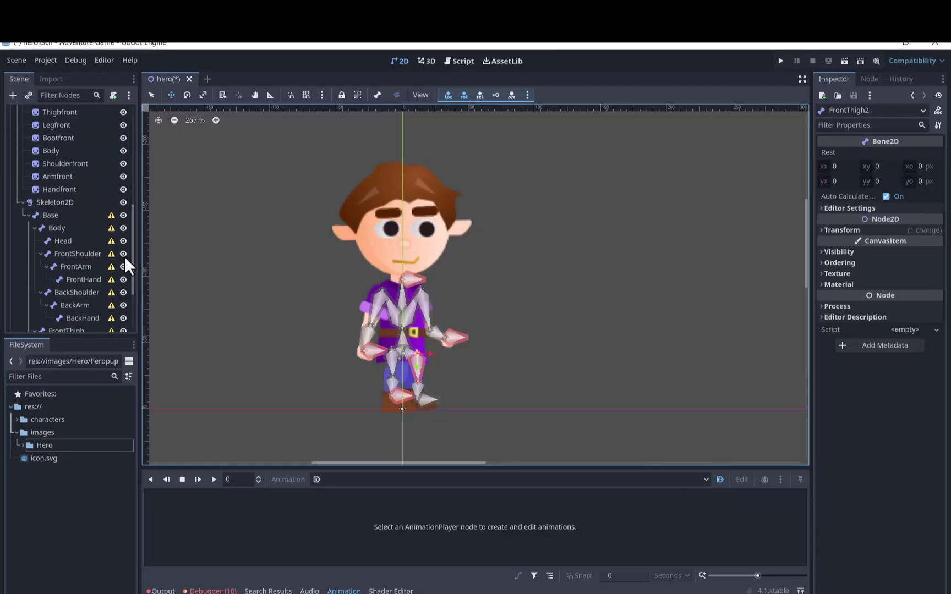
pyautogui.click(54, 226)
pyautogui.rightClick(55, 227)
pyautogui.click(77, 233)
pyautogui.write('rem')
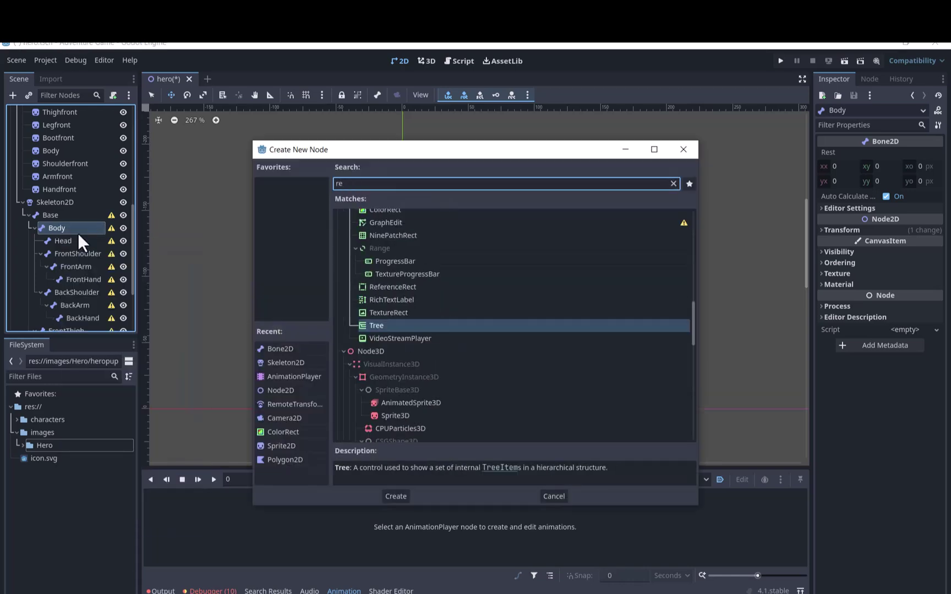
pyautogui.doubleClick(411, 280)
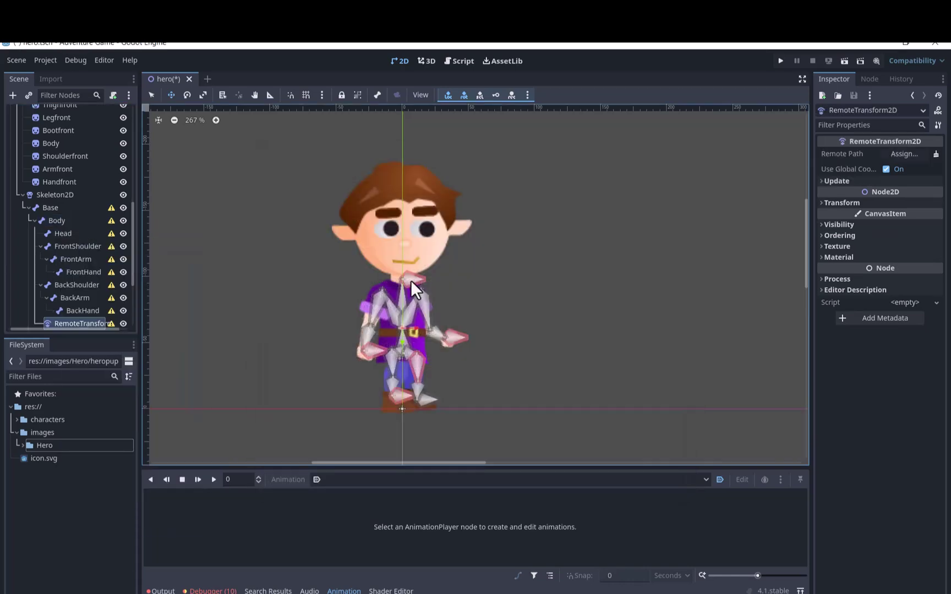
# Move the Body bone's RemoteTransform2D up the hierarchy so it sits first, above the Head bone.
pyautogui.rightClick(78, 320)
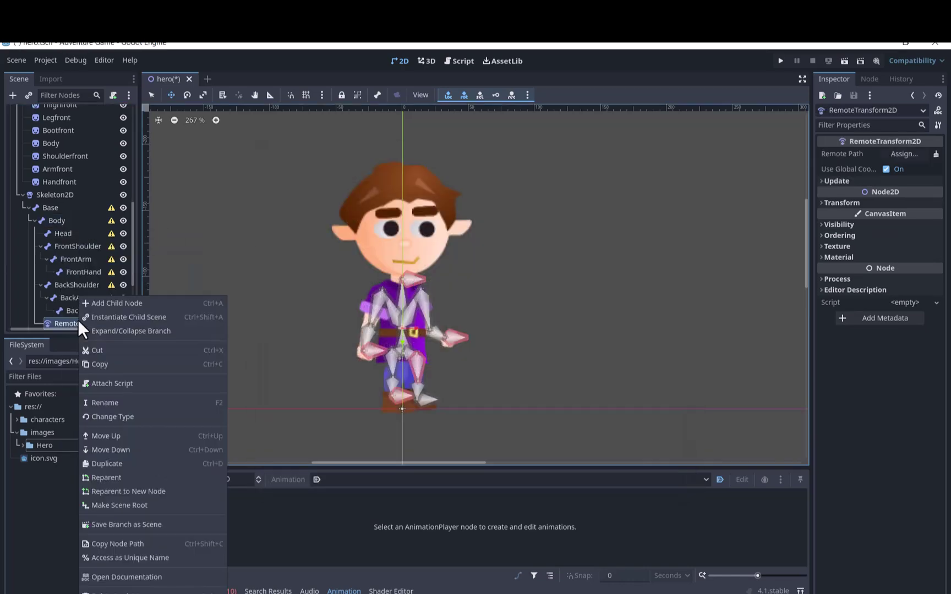
pyautogui.click(108, 437)
pyautogui.rightClick(76, 283)
pyautogui.click(109, 421)
pyautogui.rightClick(61, 247)
pyautogui.click(93, 386)
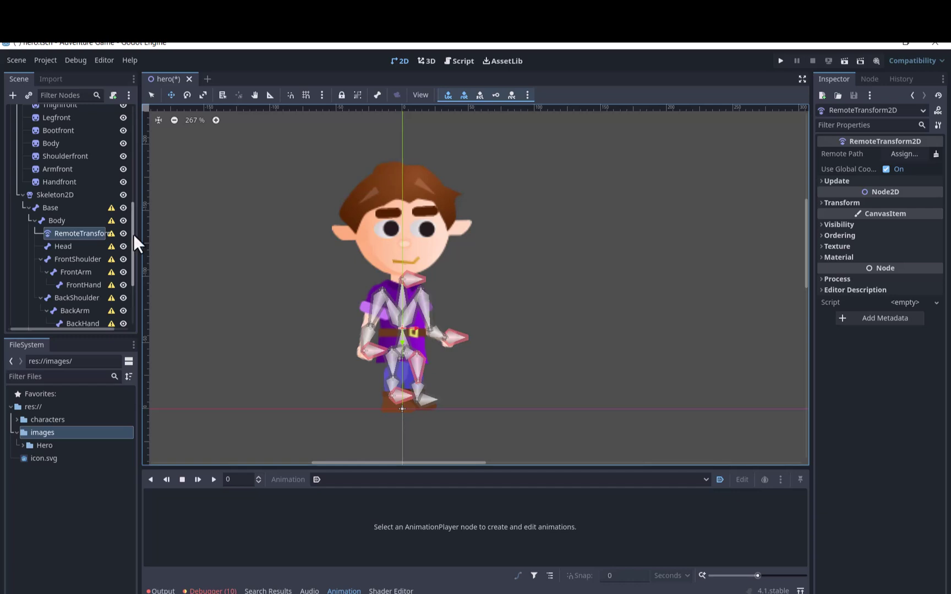
# Set the Body bone's RemoteTransform2D remote path to the Body sprite and shift it to realign the torso.
pyautogui.moveTo(133, 234); pyautogui.dragTo(134, 226)
pyautogui.click(907, 154)
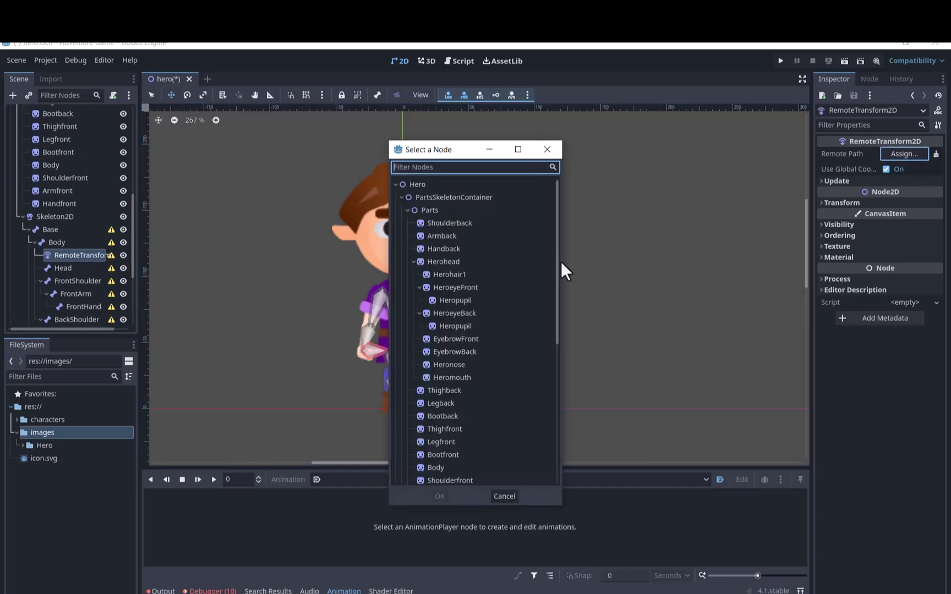
pyautogui.moveTo(558, 261); pyautogui.dragTo(553, 293)
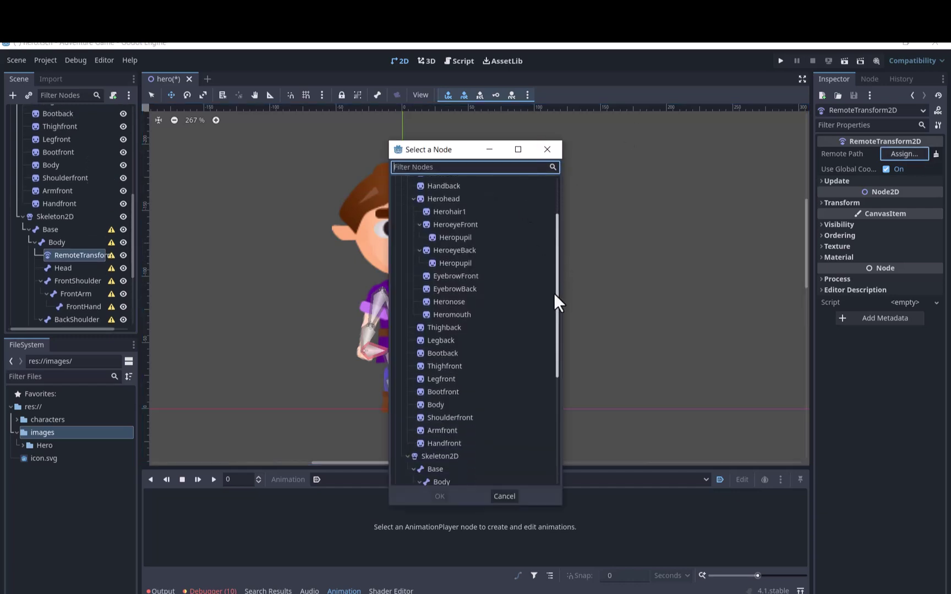
pyautogui.doubleClick(439, 404)
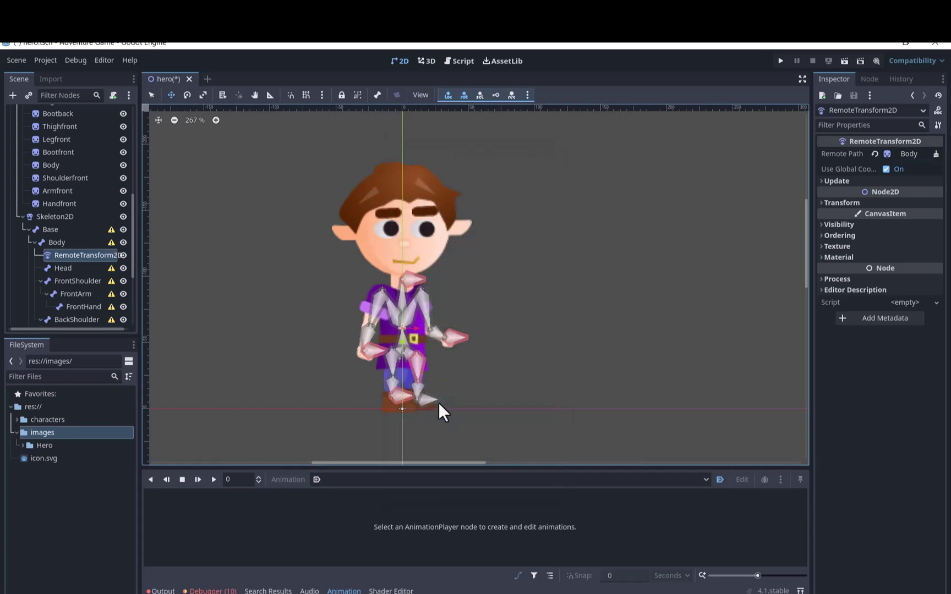
pyautogui.moveTo(406, 329)
pyautogui.mouseDown()
pyautogui.moveTo(395, 333)
pyautogui.moveTo(402, 340)
pyautogui.mouseUp()
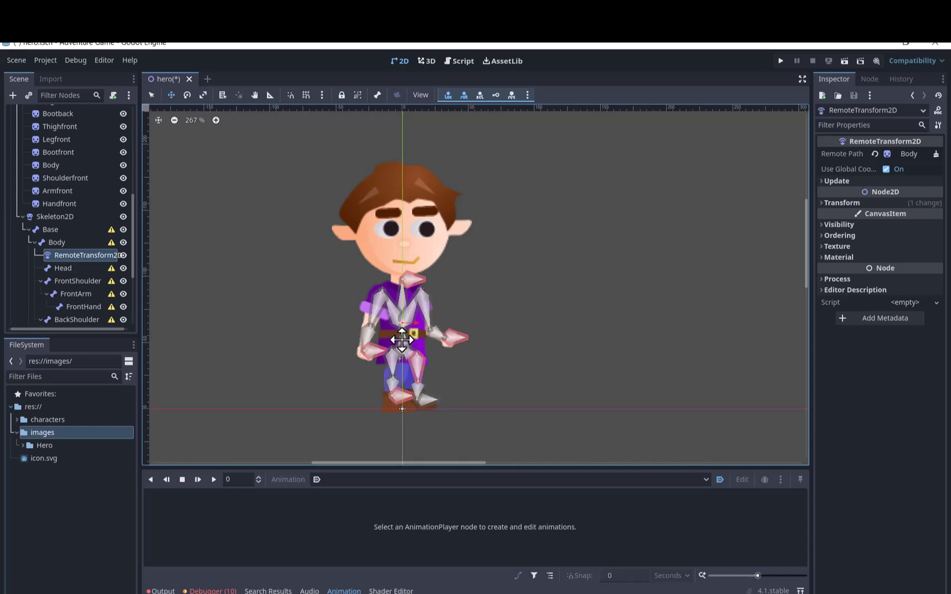
# Add a RemoteTransform2D child node to the Head bone.
pyautogui.click(69, 268)
pyautogui.rightClick(69, 268)
pyautogui.click(97, 271)
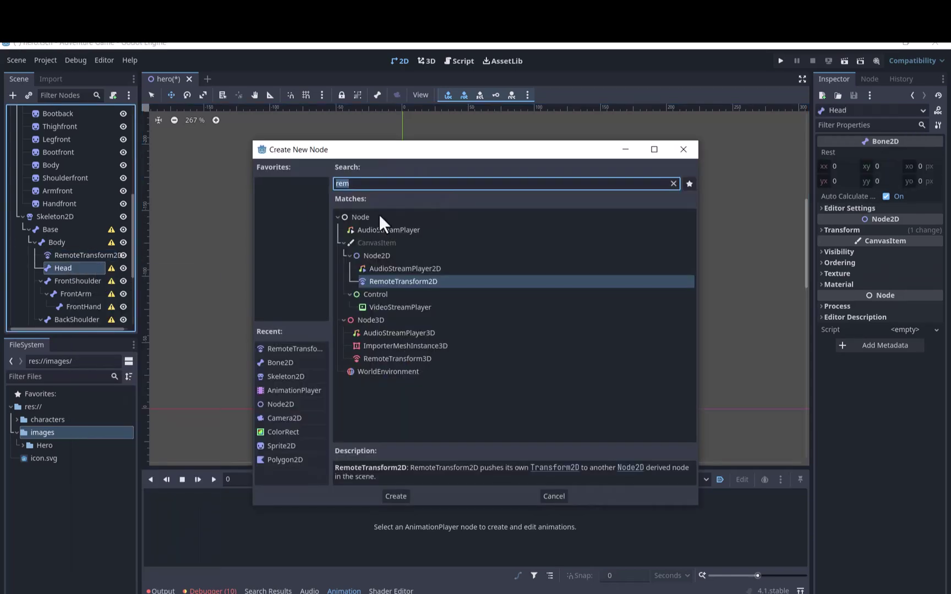
pyautogui.doubleClick(405, 281)
# Set the Head bone's RemoteTransform2D remote path to Herohead and raise it until the head sits on the neck.
pyautogui.click(901, 154)
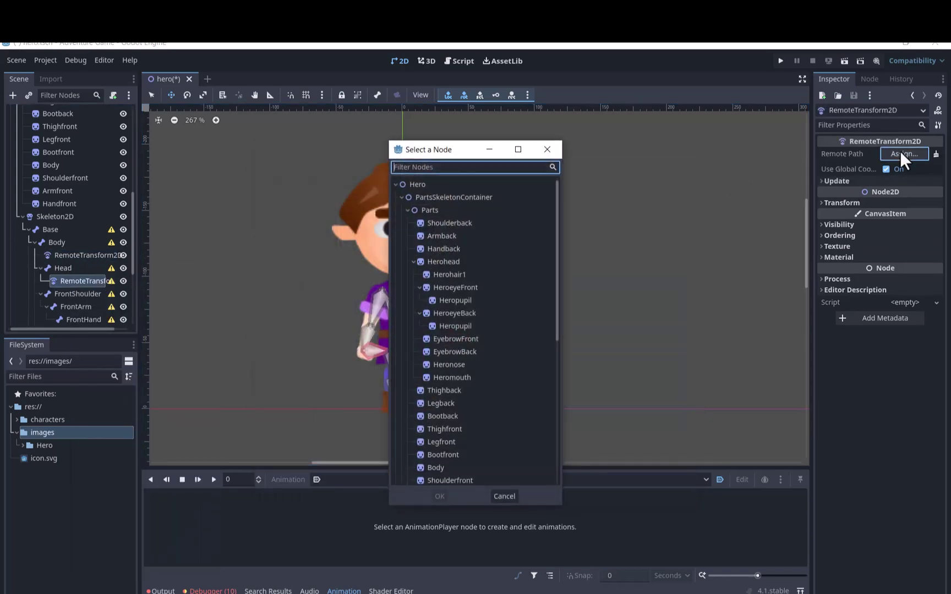
pyautogui.doubleClick(446, 262)
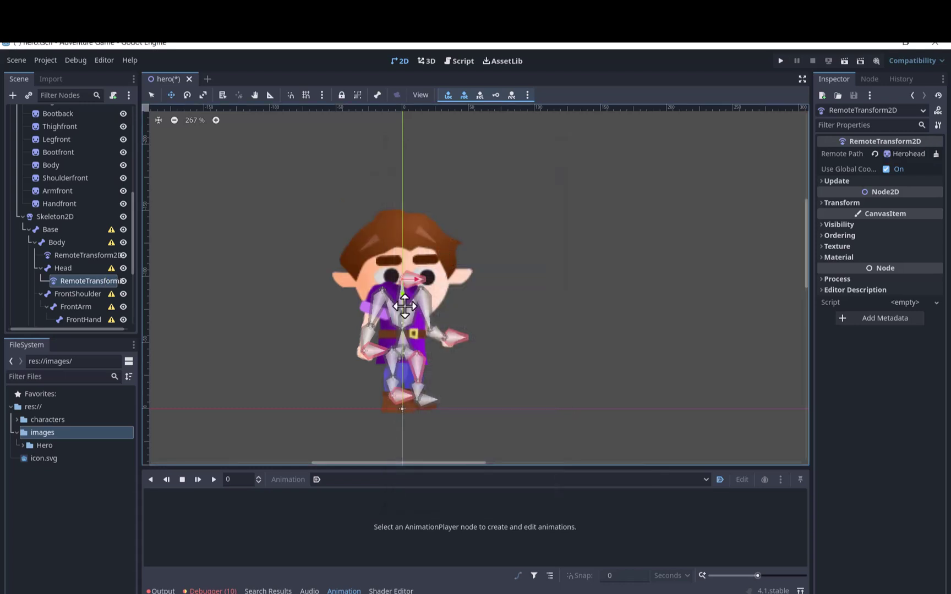
pyautogui.moveTo(405, 294); pyautogui.dragTo(406, 249)
# Add a RemoteTransform2D child node to the FrontShoulder bone.
pyautogui.rightClick(84, 295)
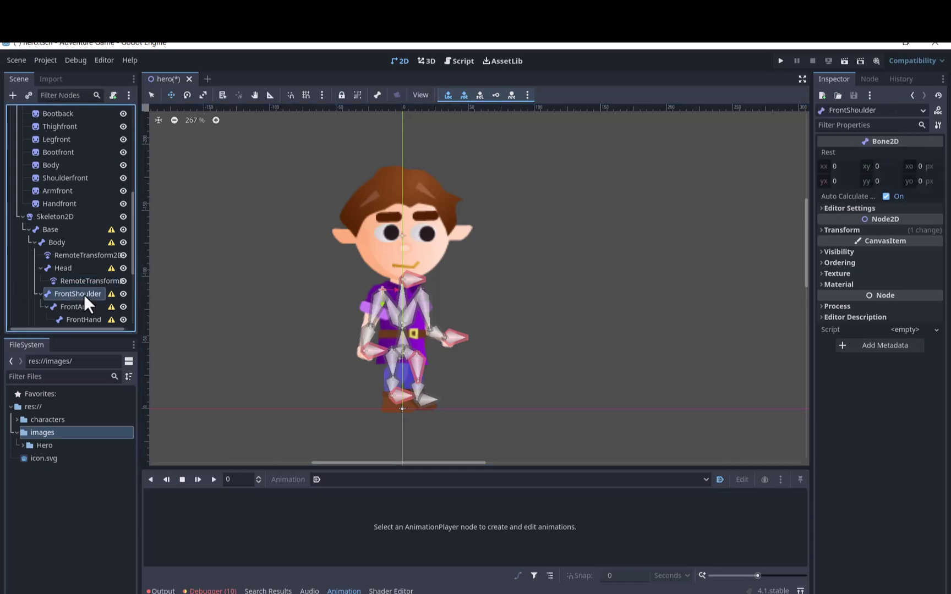
pyautogui.click(103, 303)
pyautogui.doubleClick(412, 281)
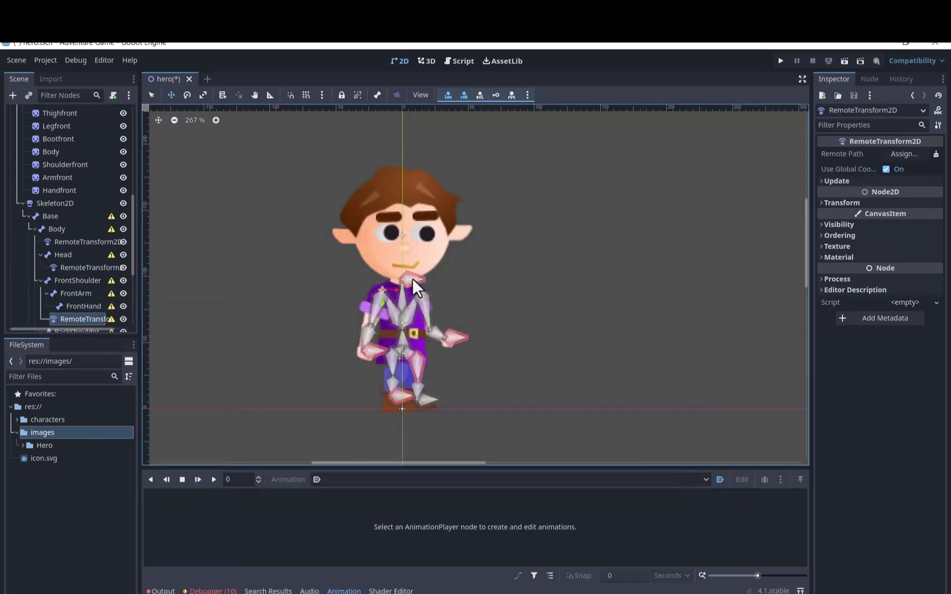
# Set the FrontShoulder RemoteTransform2D remote path to Shoulderfront and reposition it so the sleeve sprite fits the shoulder.
pyautogui.click(906, 154)
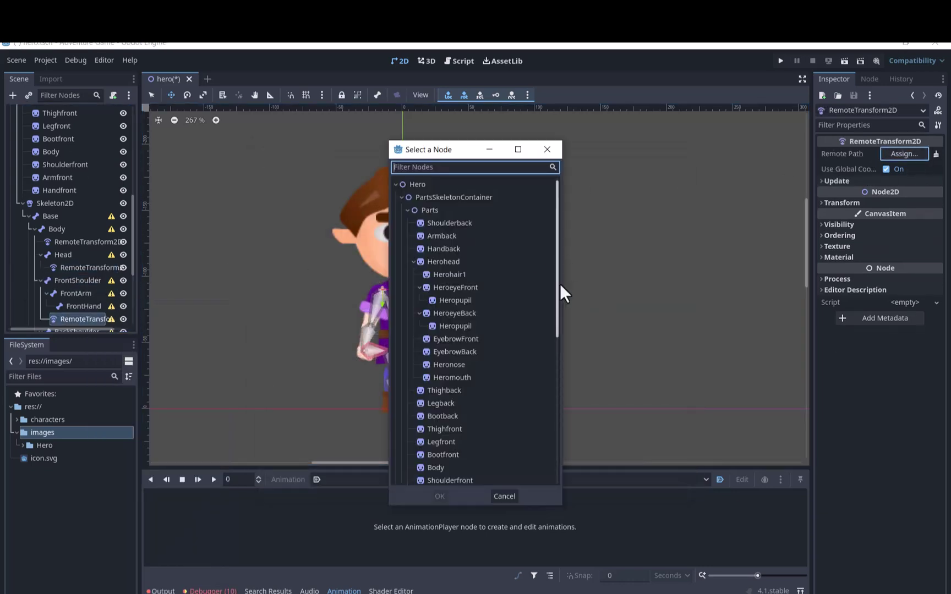
pyautogui.scroll(-3, 555, 315)
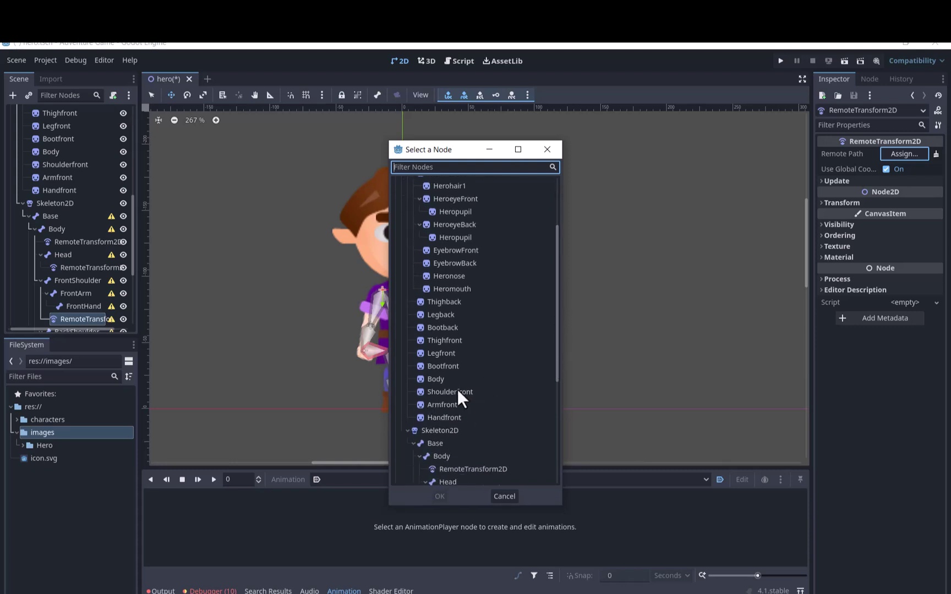
pyautogui.doubleClick(466, 391)
pyautogui.moveTo(382, 289)
pyautogui.mouseDown()
pyautogui.moveTo(384, 318)
pyautogui.moveTo(391, 298)
pyautogui.mouseUp()
pyautogui.press('e')
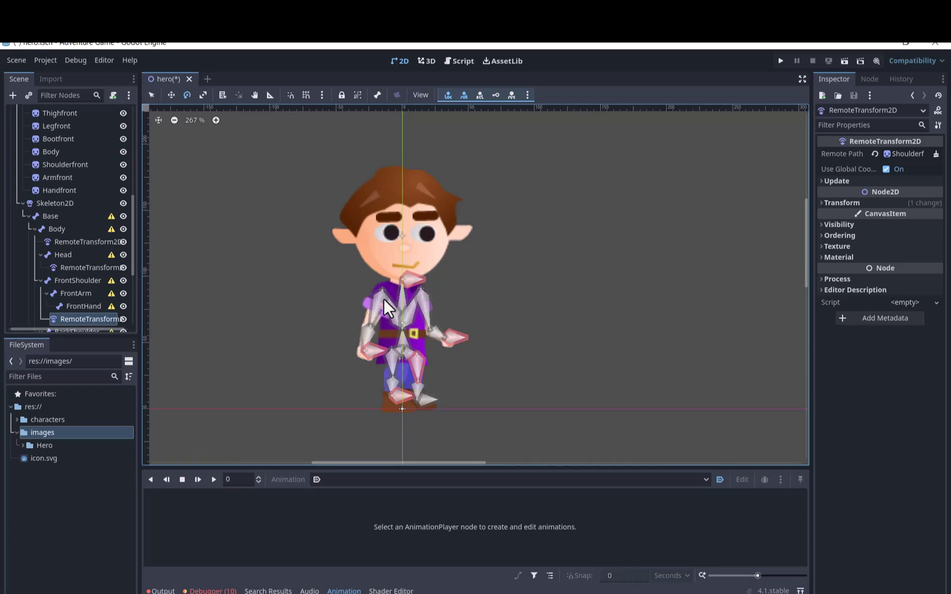
pyautogui.scroll(-3, 130, 269)
pyautogui.click(77, 268)
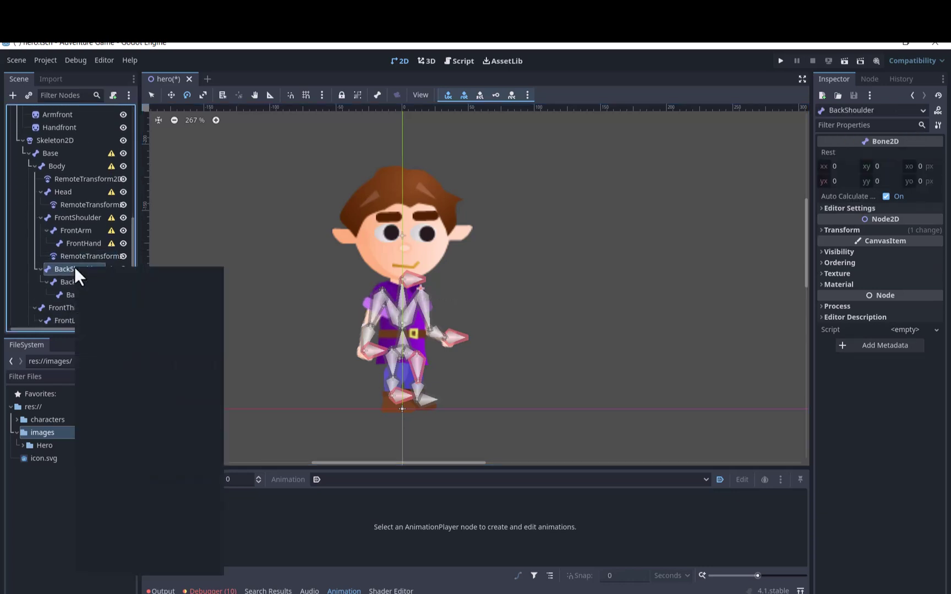
pyautogui.hotkey('ctrl', 'a')
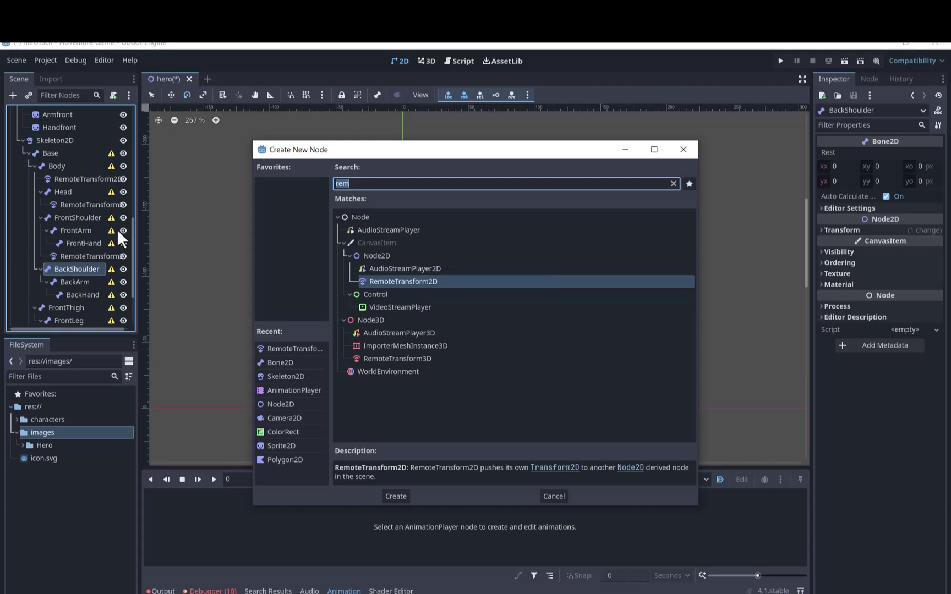
pyautogui.click(554, 497)
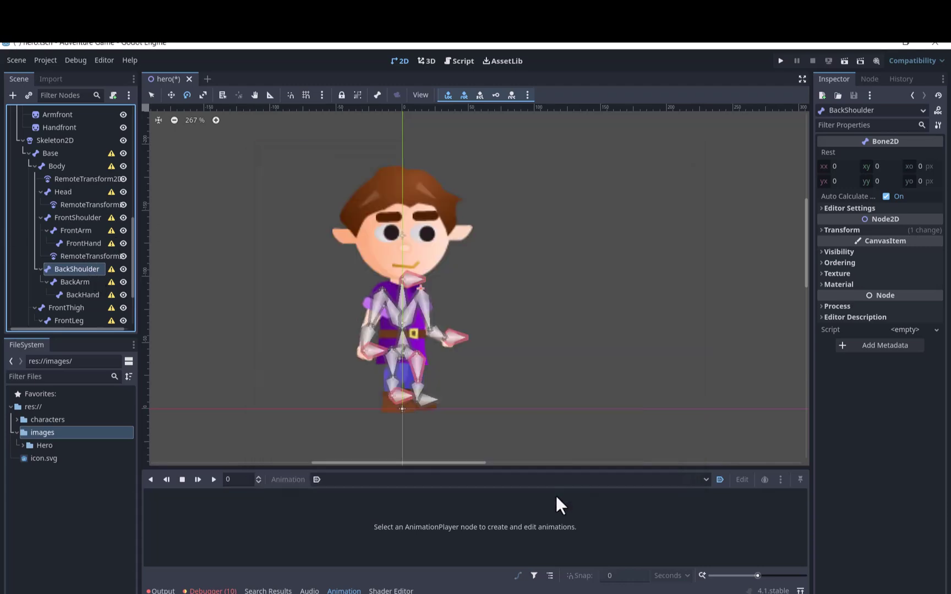
# Add a RemoteTransform2D child to the FrontArm bone and set its remote path to Armfront.
pyautogui.rightClick(81, 231)
pyautogui.click(114, 239)
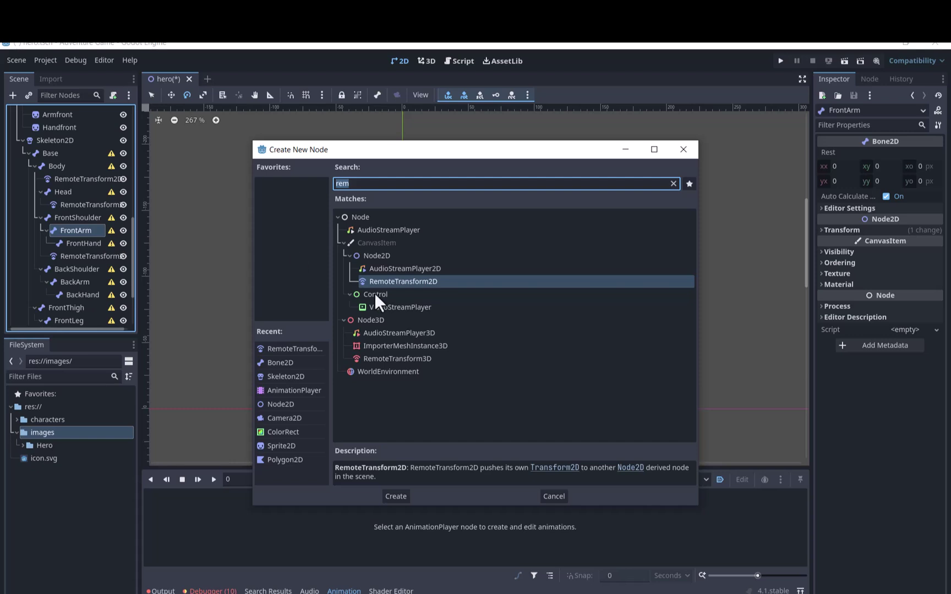
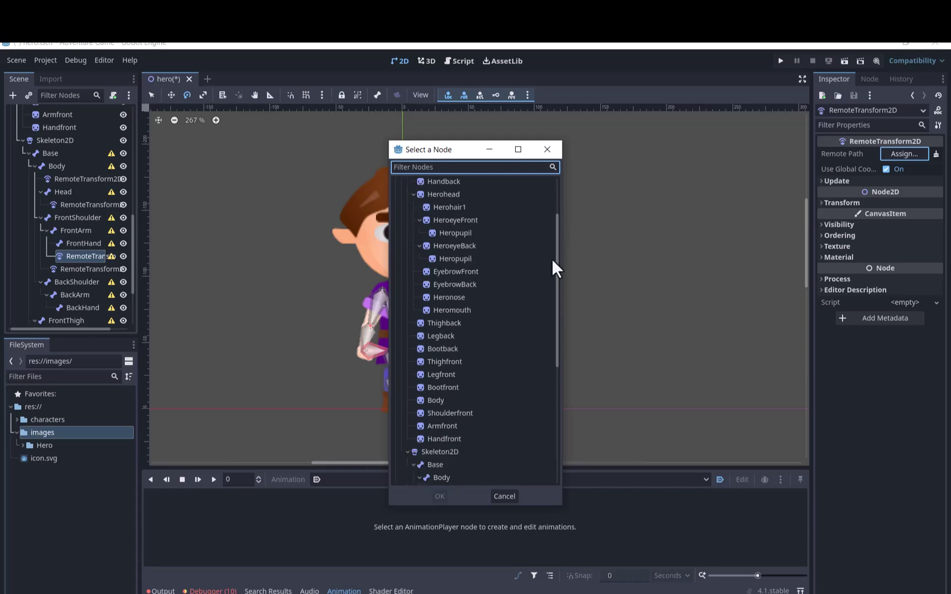
pyautogui.doubleClick(446, 425)
# Add a RemoteTransform2D child node to the FrontHand bone.
pyautogui.rightClick(77, 267)
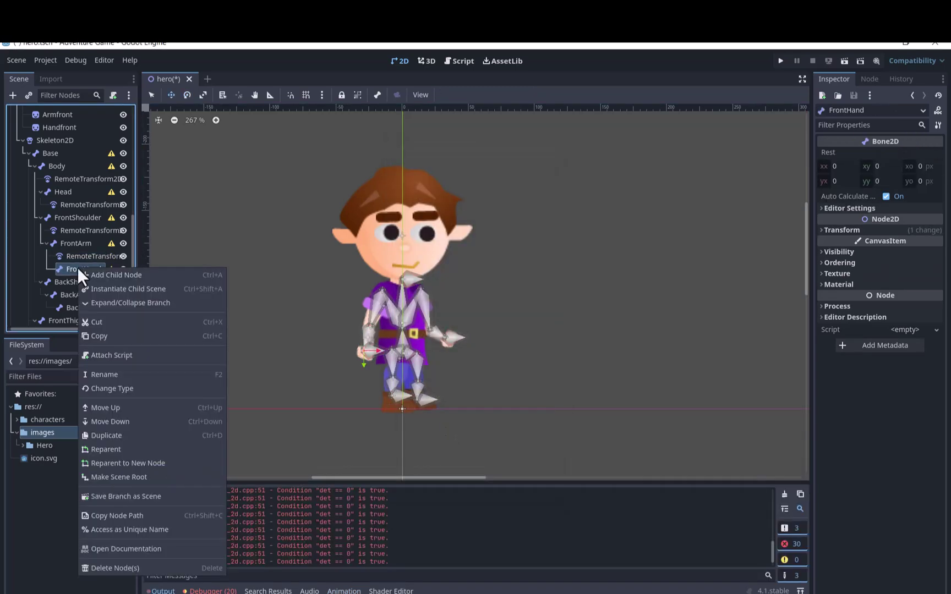
pyautogui.click(117, 272)
pyautogui.doubleClick(424, 282)
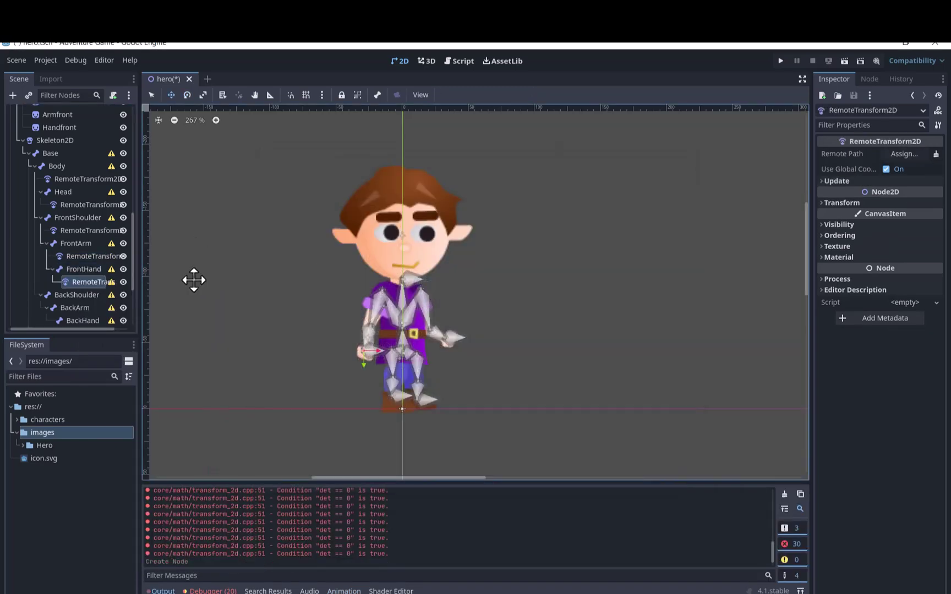
# Set the FrontHand RemoteTransform2D remote path to Handfront and move it to about (5, 0).
pyautogui.click(903, 153)
pyautogui.doubleClick(446, 229)
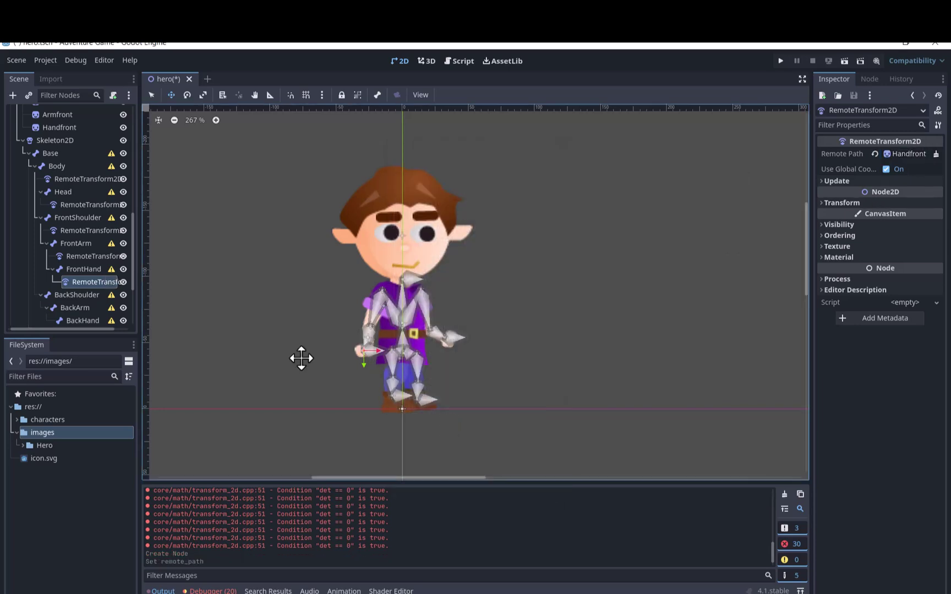
pyautogui.moveTo(376, 350); pyautogui.dragTo(382, 352)
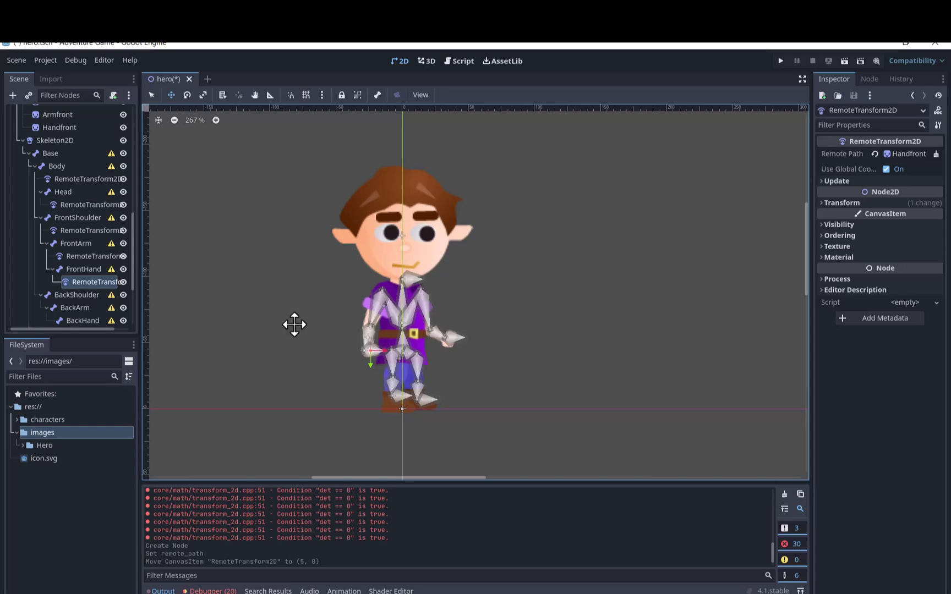
# Add a RemoteTransform2D child to the BackShoulder bone and move it above the BackArm bone in the hierarchy.
pyautogui.scroll(-2, 131, 240)
pyautogui.click(73, 253)
pyautogui.rightClick(73, 250)
pyautogui.click(92, 257)
pyautogui.doubleClick(424, 280)
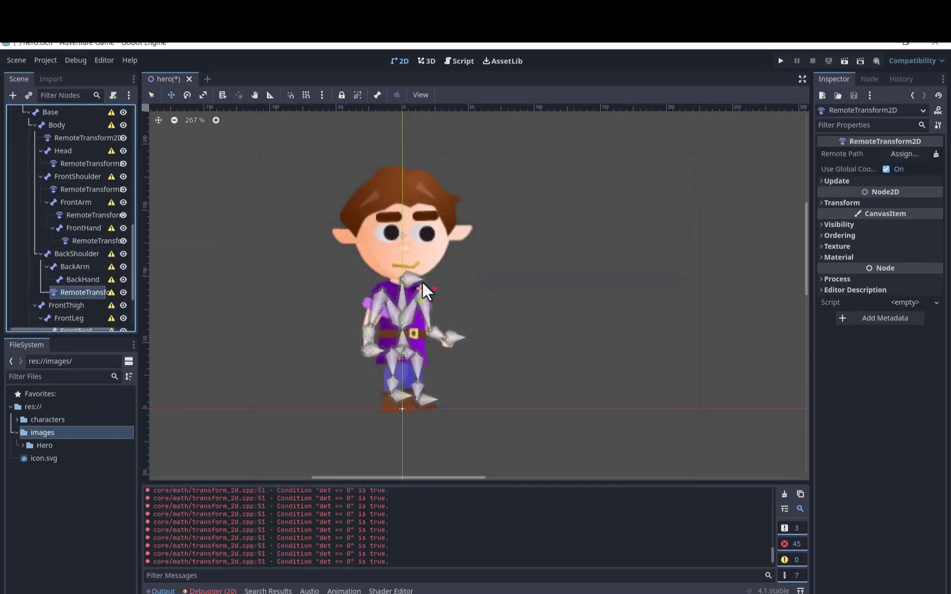
pyautogui.rightClick(87, 293)
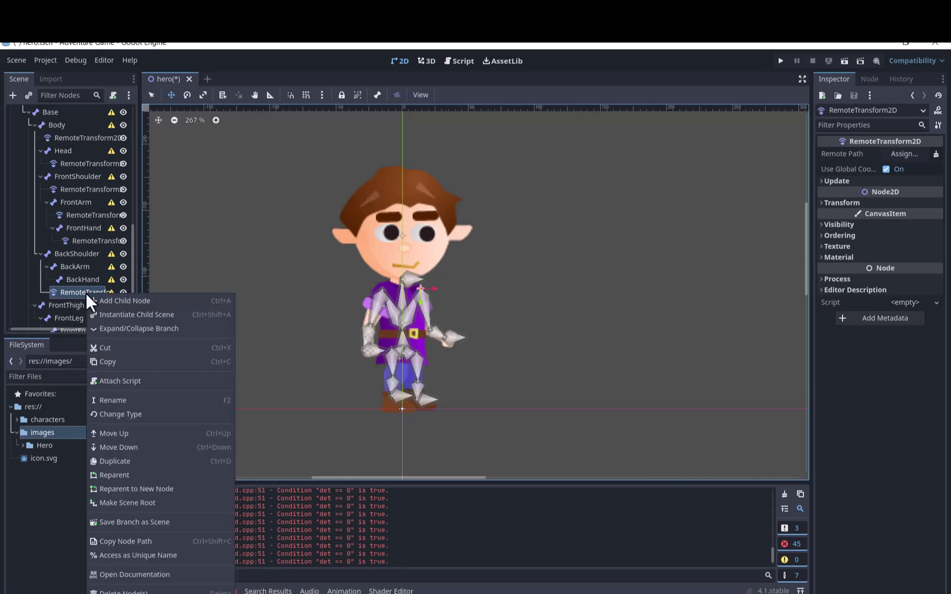
pyautogui.click(114, 435)
# Target Shoulderback with the BackShoulder RemoteTransform2D and align it at about (0, 17), rotated about -28 degrees.
pyautogui.click(904, 154)
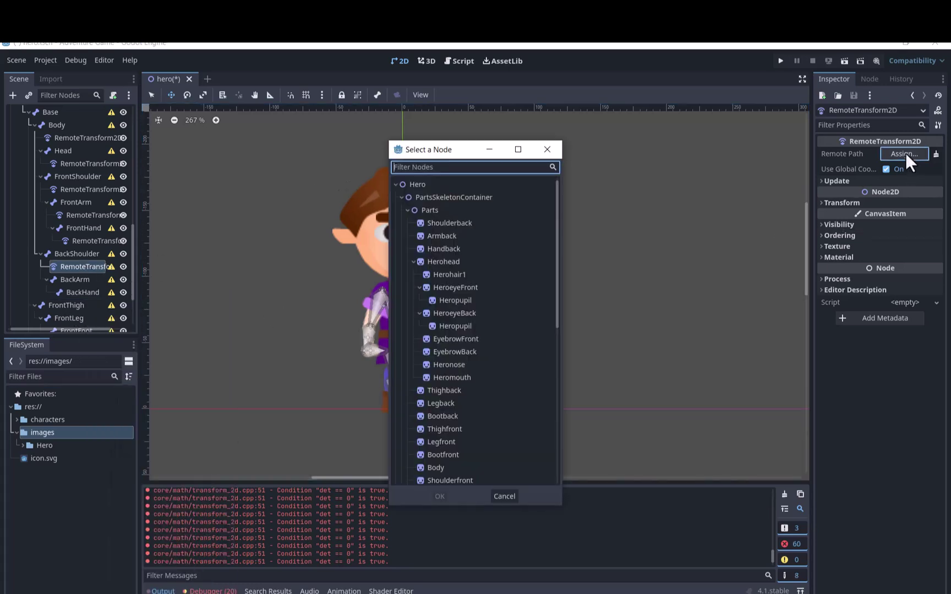
pyautogui.doubleClick(443, 223)
pyautogui.moveTo(435, 329); pyautogui.dragTo(421, 314)
pyautogui.click(187, 94)
# Add a RemoteTransform2D child node to the BackArm bone.
pyautogui.rightClick(80, 278)
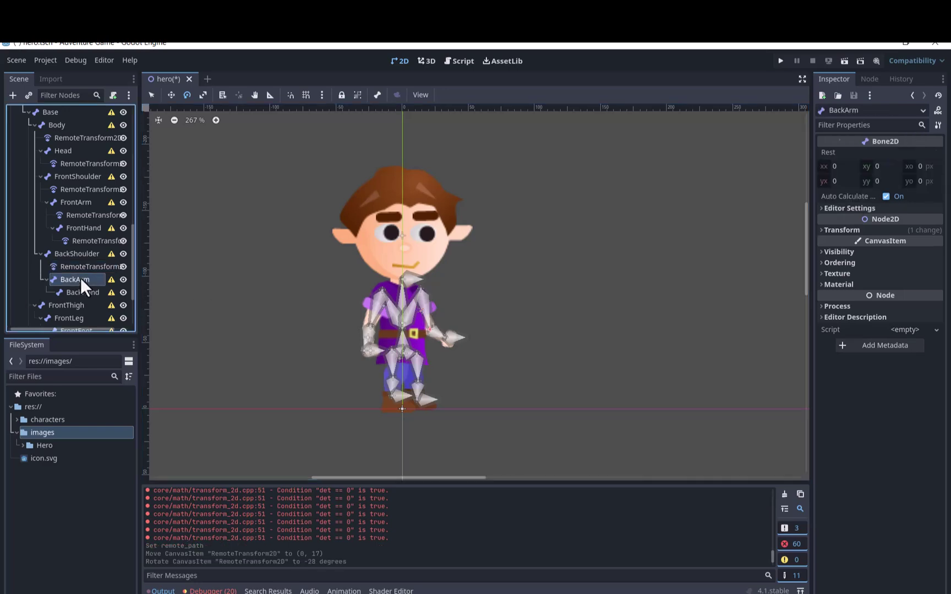
pyautogui.click(113, 287)
pyautogui.doubleClick(383, 282)
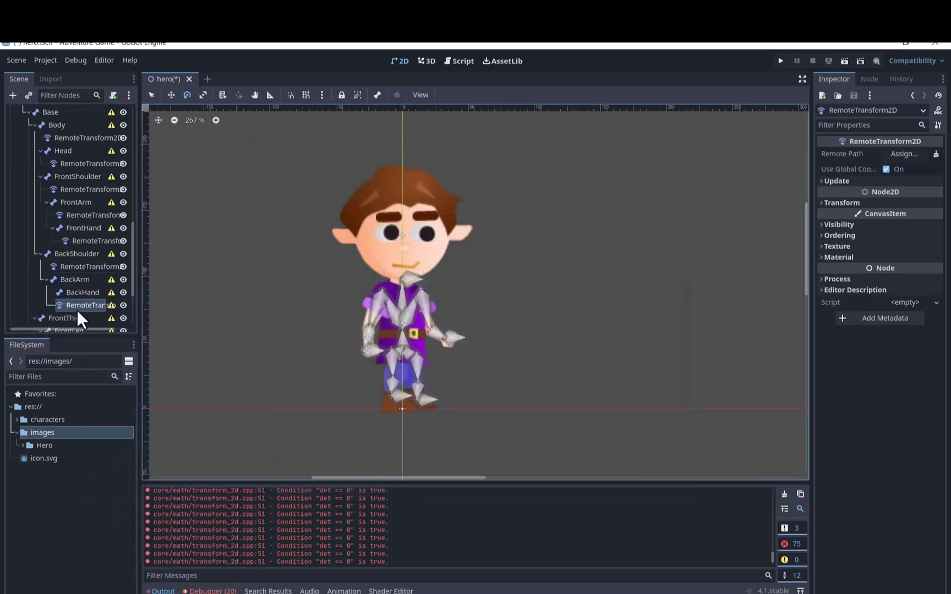
# Add a RemoteTransform2D child to the FrontThigh bone and move it above the FrontLeg bone in the hierarchy.
pyautogui.rightClick(116, 245)
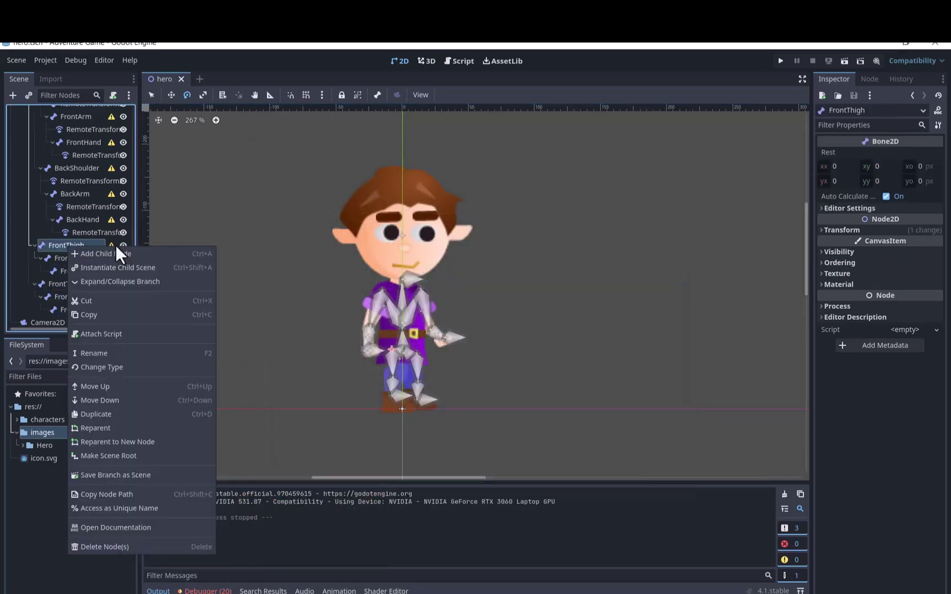
pyautogui.click(116, 252)
pyautogui.doubleClick(391, 281)
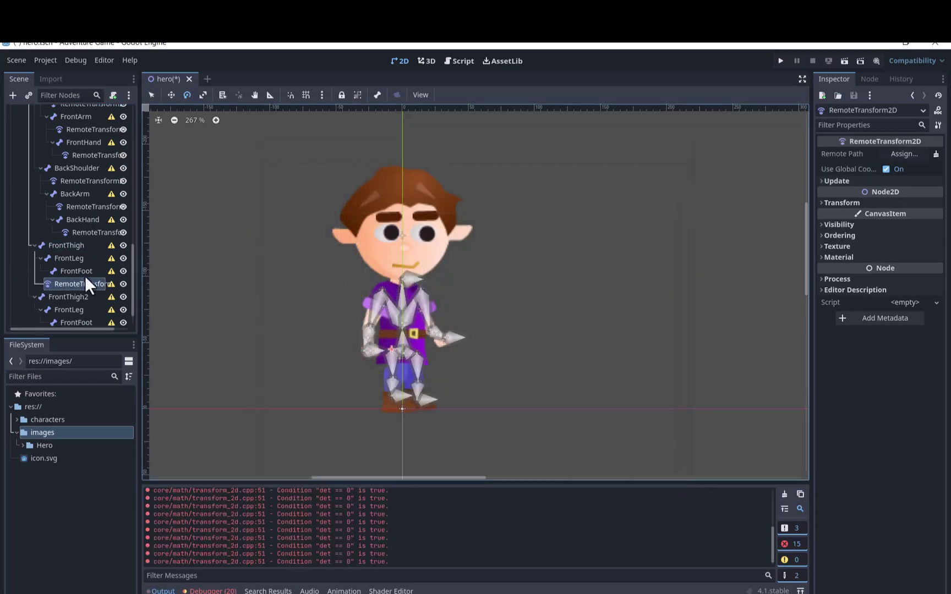
pyautogui.rightClick(87, 282)
pyautogui.click(129, 433)
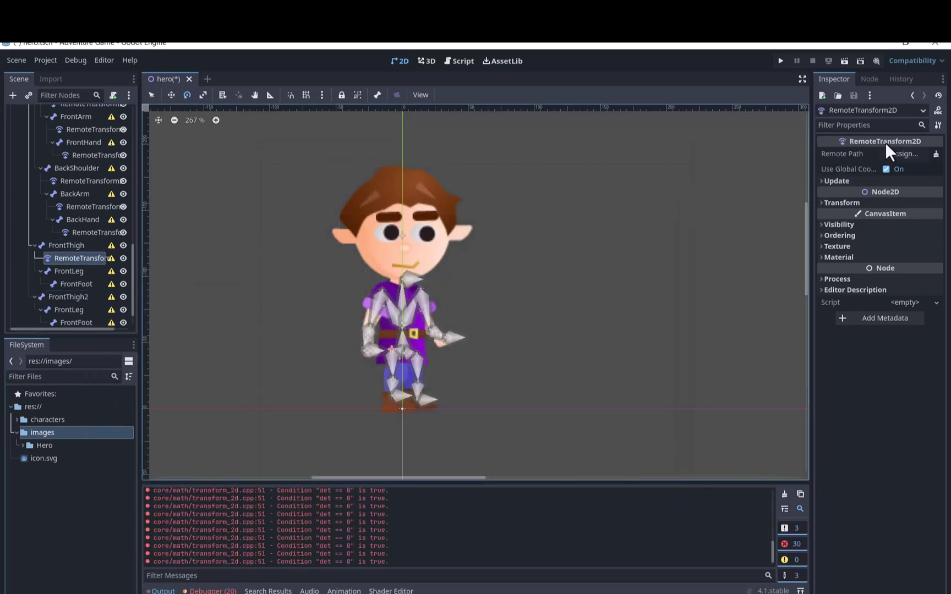
# Set the remote path of the FrontThigh bone's RemoteTransform2D to Thighfront.
pyautogui.click(904, 154)
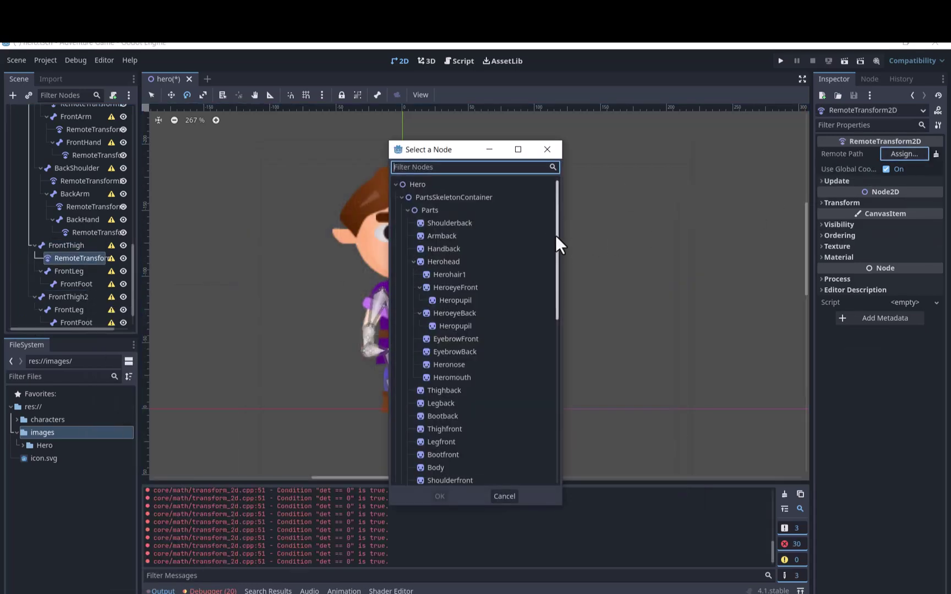
pyautogui.scroll(-4, 552, 259)
pyautogui.doubleClick(438, 297)
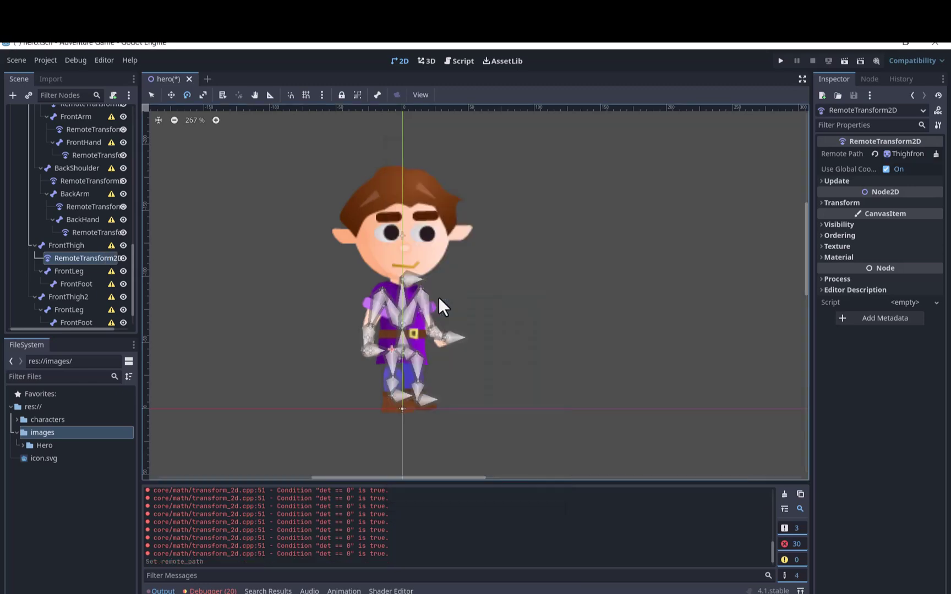
# Add a RemoteTransform2D child to the FrontLeg bone under FrontThigh and move it above the FrontFoot bone.
pyautogui.click(66, 272)
pyautogui.rightClick(66, 273)
pyautogui.click(100, 277)
pyautogui.doubleClick(389, 282)
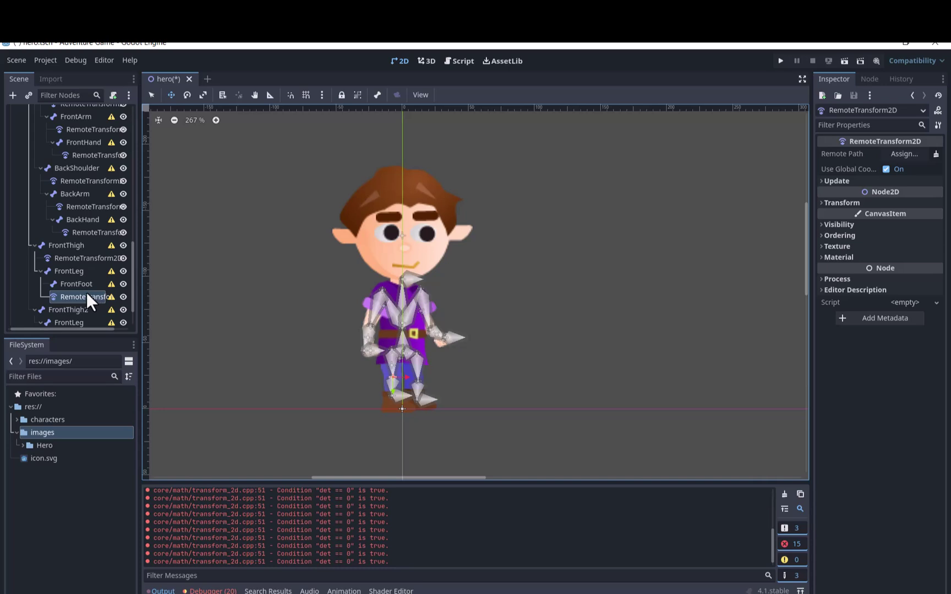
pyautogui.rightClick(88, 294)
pyautogui.click(118, 434)
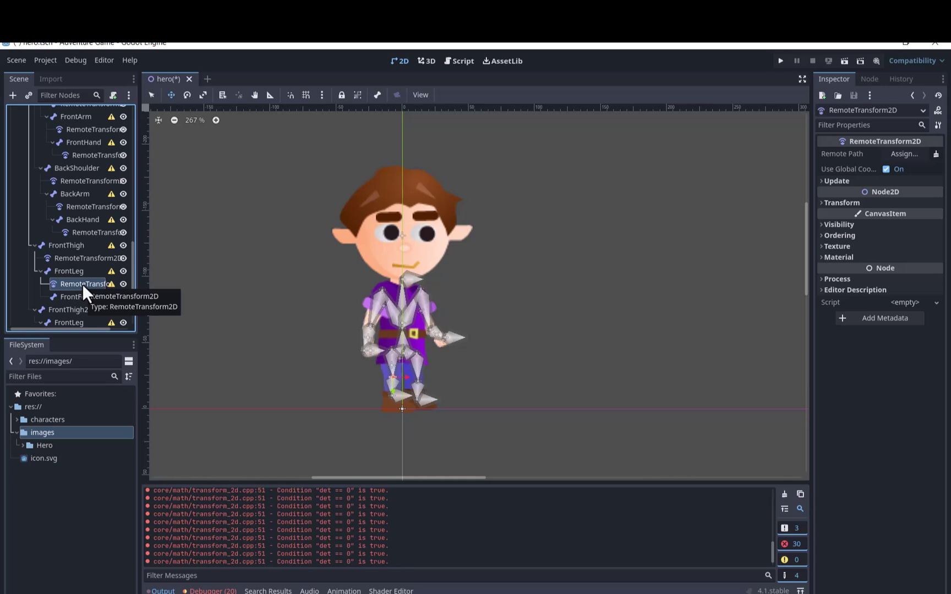
# Set the remote path of the FrontLeg bone's RemoteTransform2D to Legfront.
pyautogui.click(903, 153)
pyautogui.scroll(-5, 558, 231)
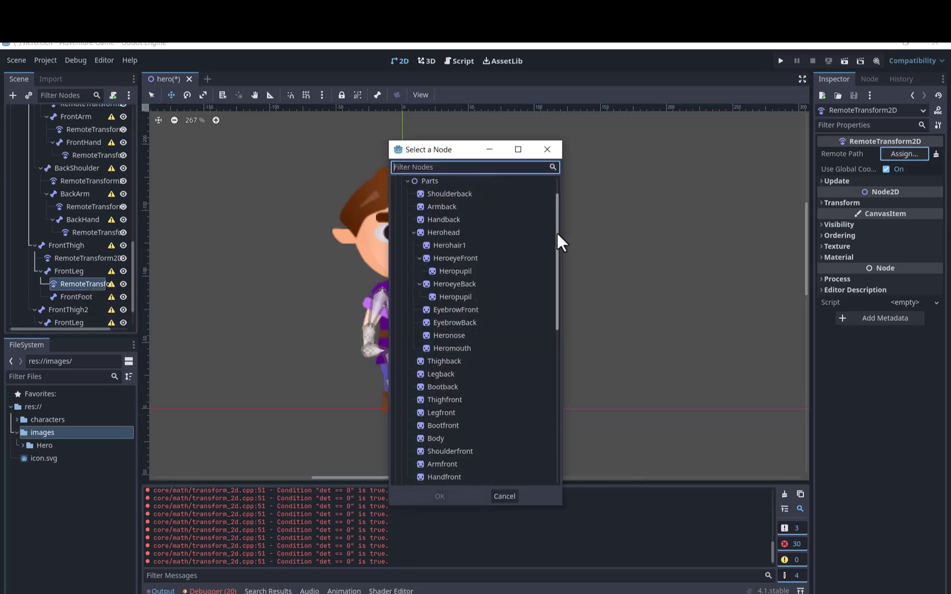
pyautogui.doubleClick(438, 405)
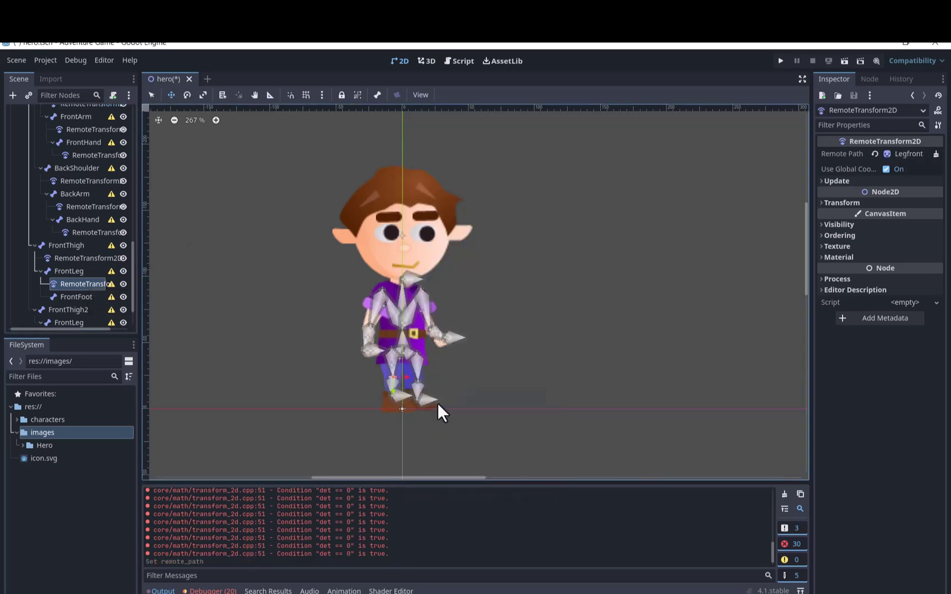
# Add a RemoteTransform2D child to the FrontFoot bone under FrontThigh and set its remote path to Bootfront.
pyautogui.click(82, 297)
pyautogui.rightClick(83, 297)
pyautogui.click(109, 304)
pyautogui.write('rem')
pyautogui.doubleClick(407, 280)
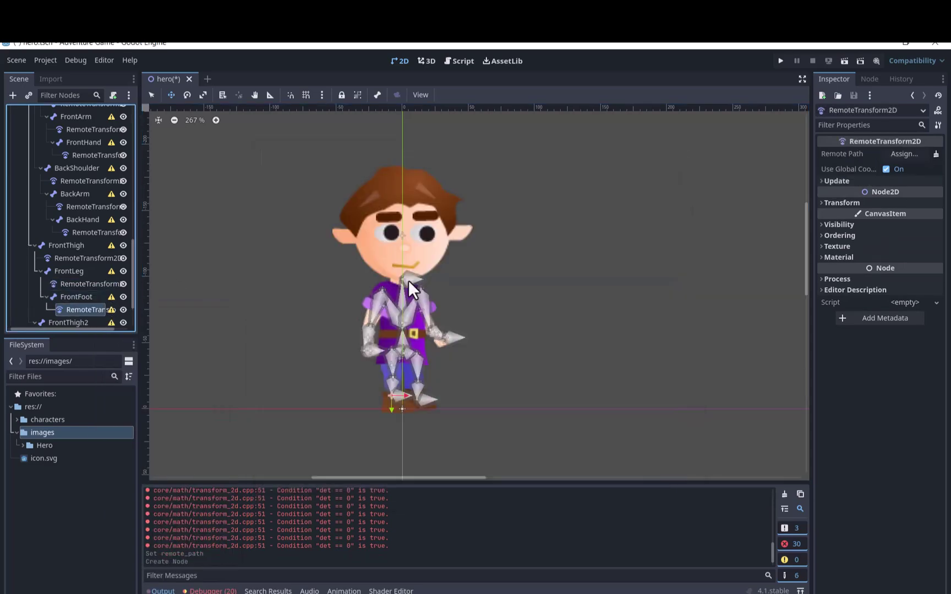
pyautogui.click(905, 154)
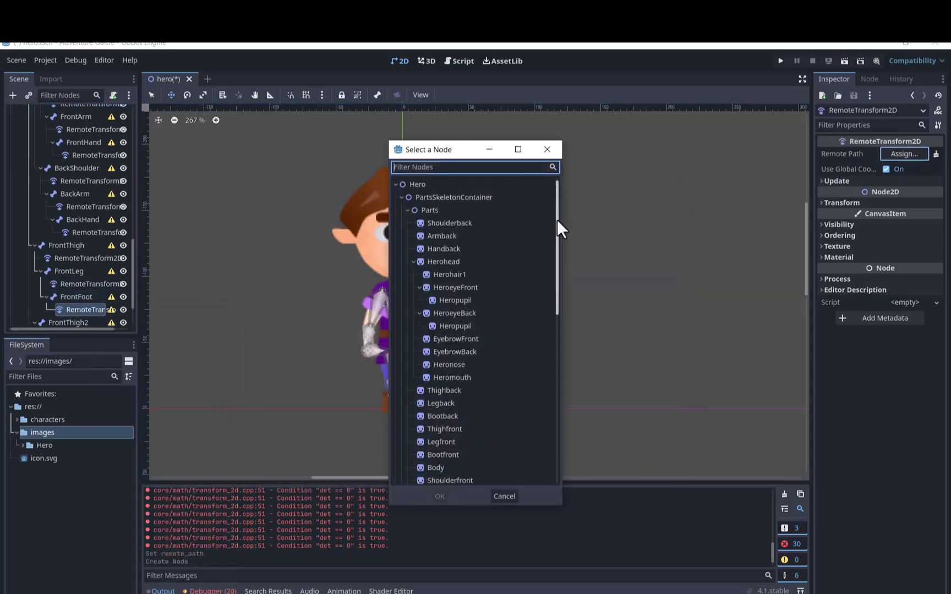
pyautogui.scroll(-3, 453, 312)
pyautogui.doubleClick(448, 323)
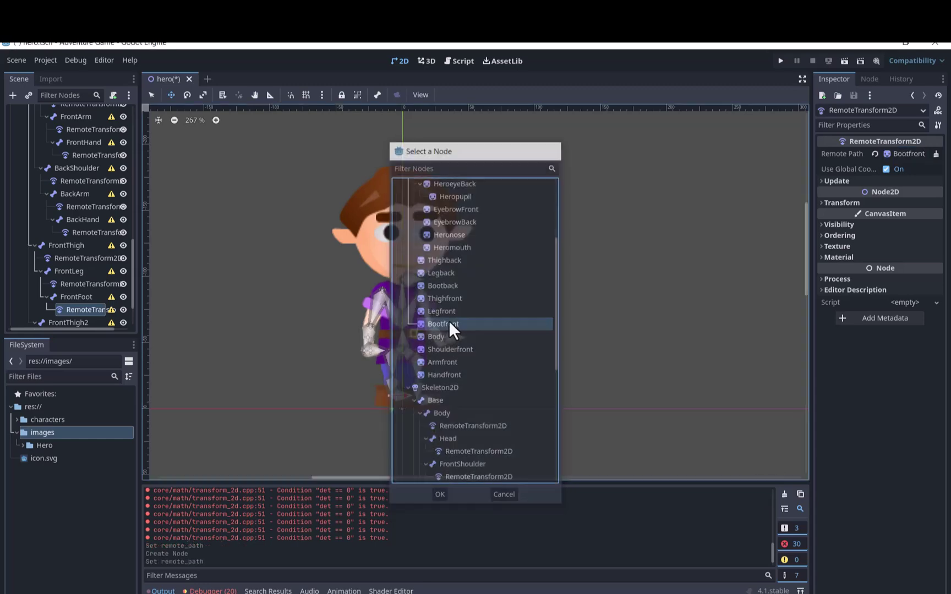
# Add a RemoteTransform2D child to FrontThigh2, move it above that thigh's leg bone, and open its remote path selection.
pyautogui.scroll(-3, 73, 269)
pyautogui.rightClick(72, 276)
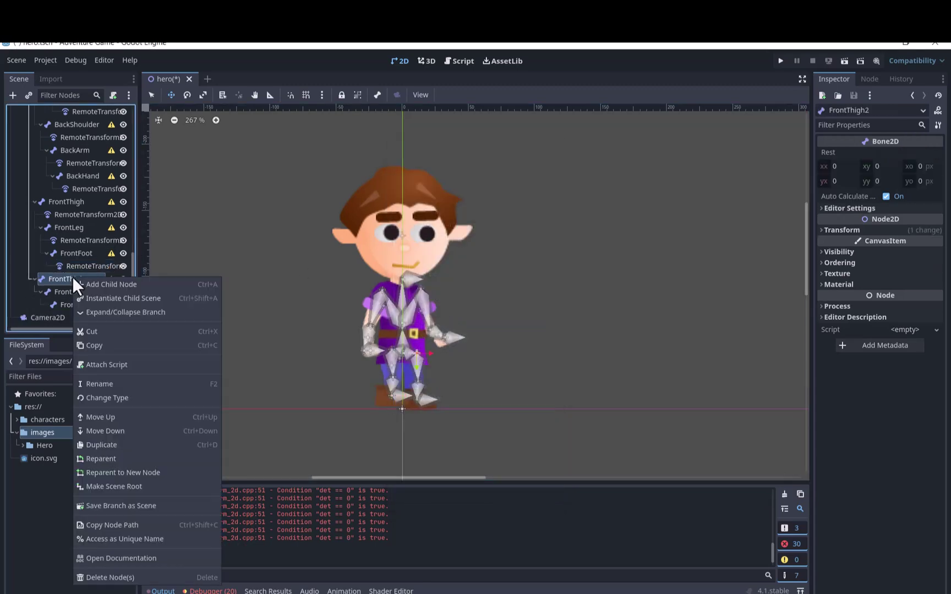
pyautogui.click(100, 283)
pyautogui.doubleClick(420, 281)
pyautogui.rightClick(75, 317)
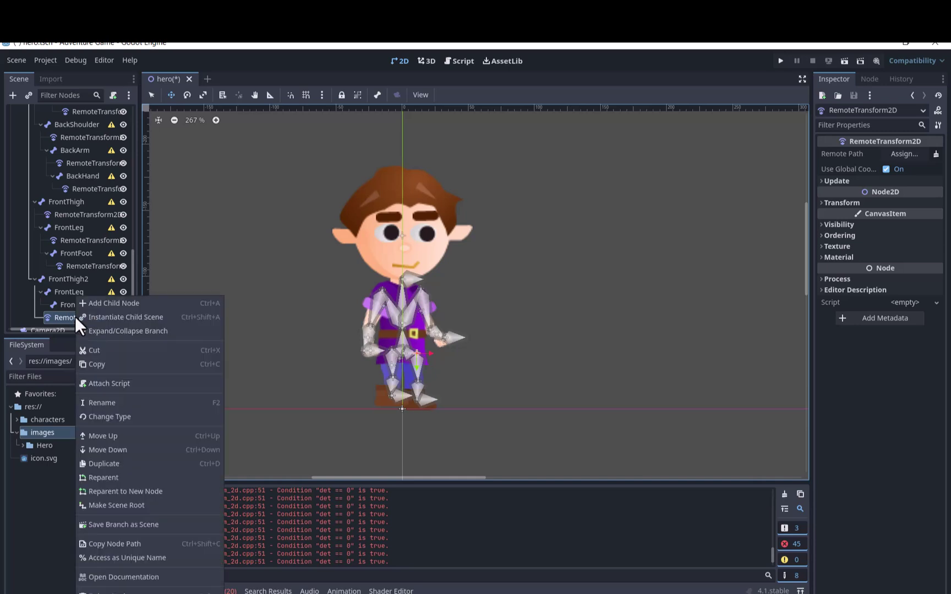
pyautogui.click(100, 436)
pyautogui.click(906, 154)
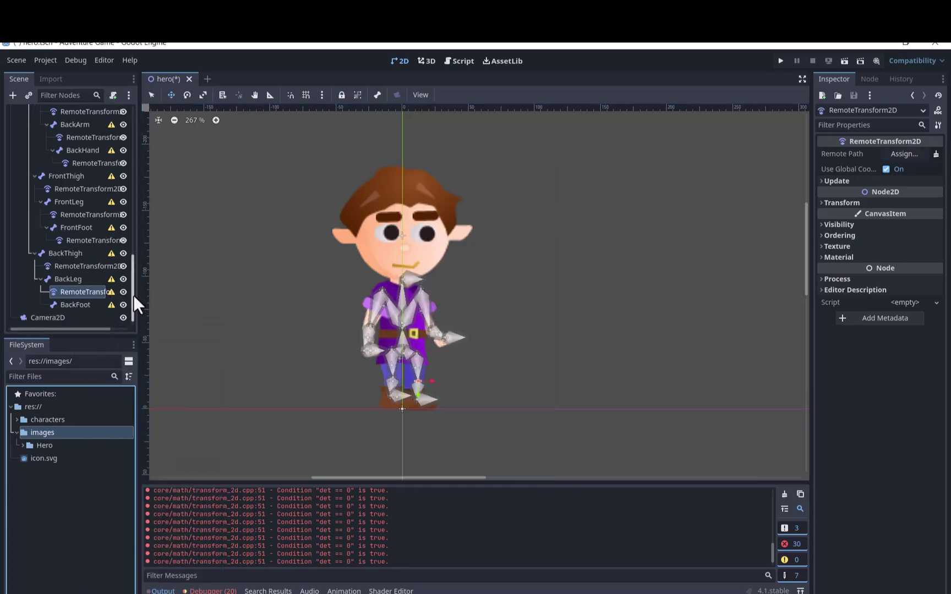
# Set the remote path of the BackLeg bone's RemoteTransform2D to Legback.
pyautogui.click(904, 154)
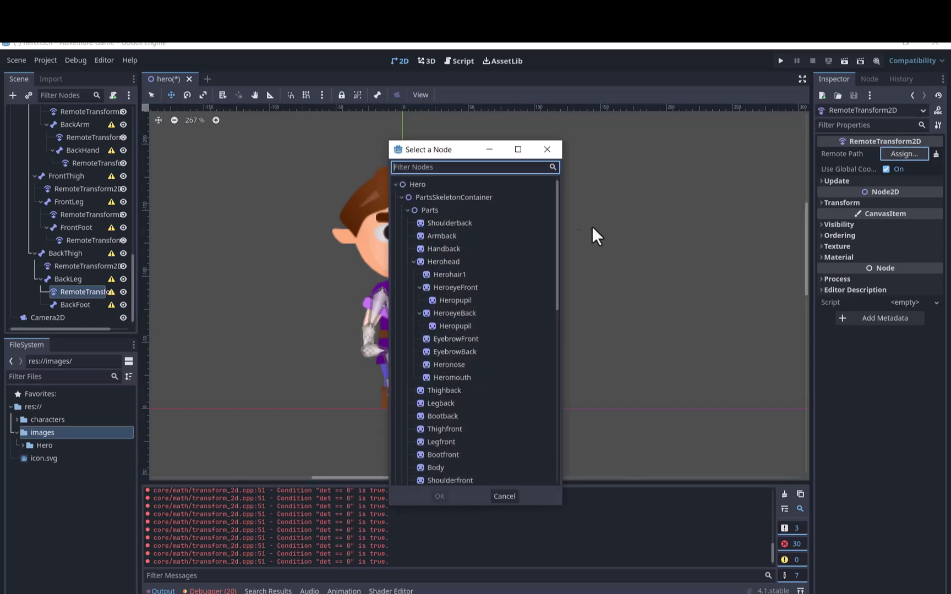
pyautogui.moveTo(555, 230)
pyautogui.mouseDown()
pyautogui.moveTo(555, 247)
pyautogui.moveTo(556, 216)
pyautogui.mouseUp()
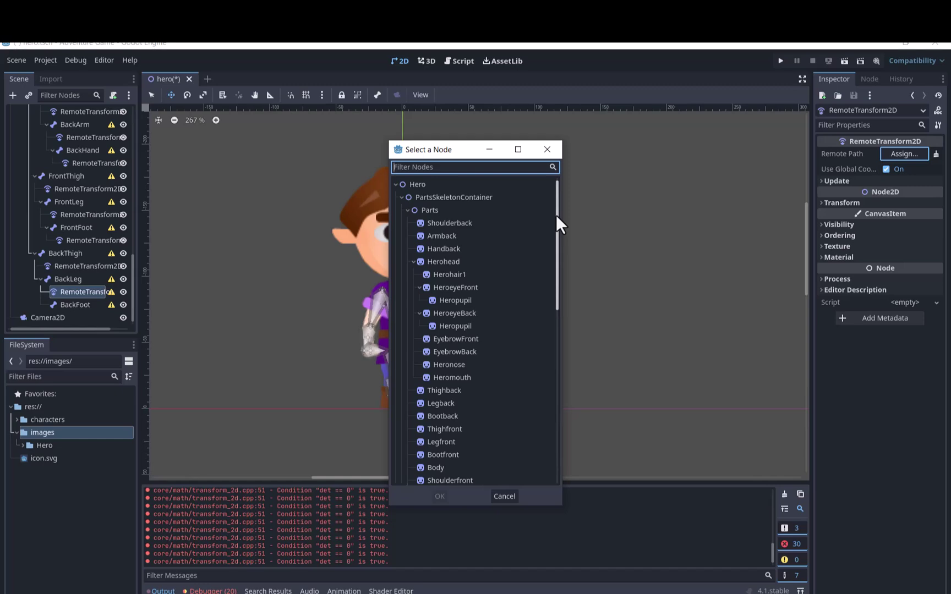
pyautogui.doubleClick(442, 404)
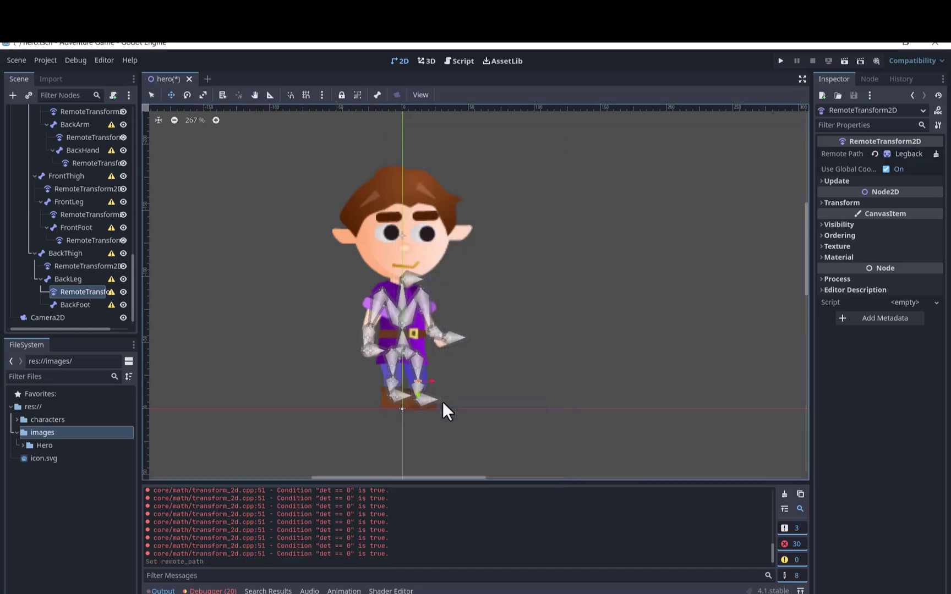
# Add a RemoteTransform2D child to the BackFoot bone with Bootback as its remote path and save the scene.
pyautogui.rightClick(77, 303)
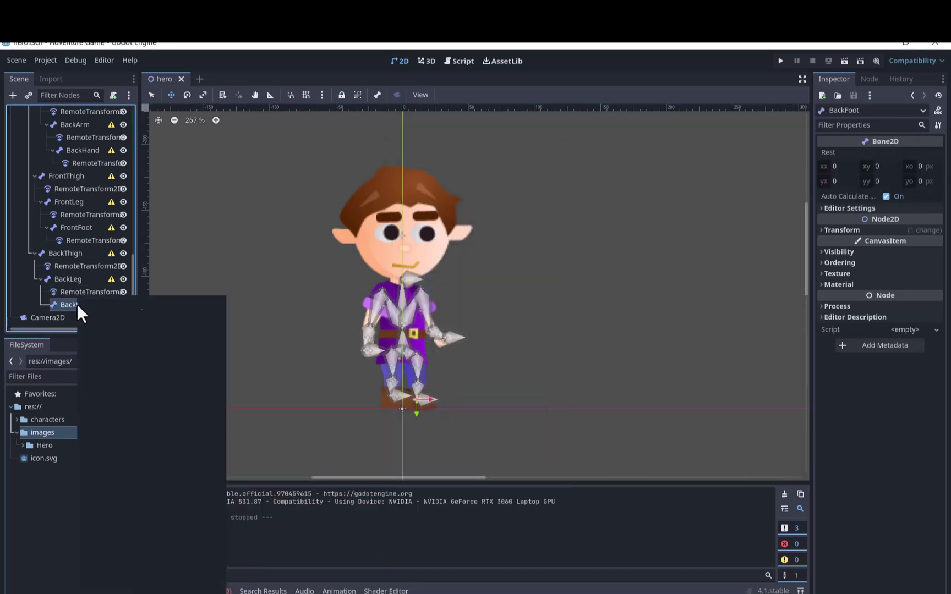
pyautogui.click(99, 302)
pyautogui.write('remote')
pyautogui.doubleClick(404, 279)
pyautogui.click(902, 154)
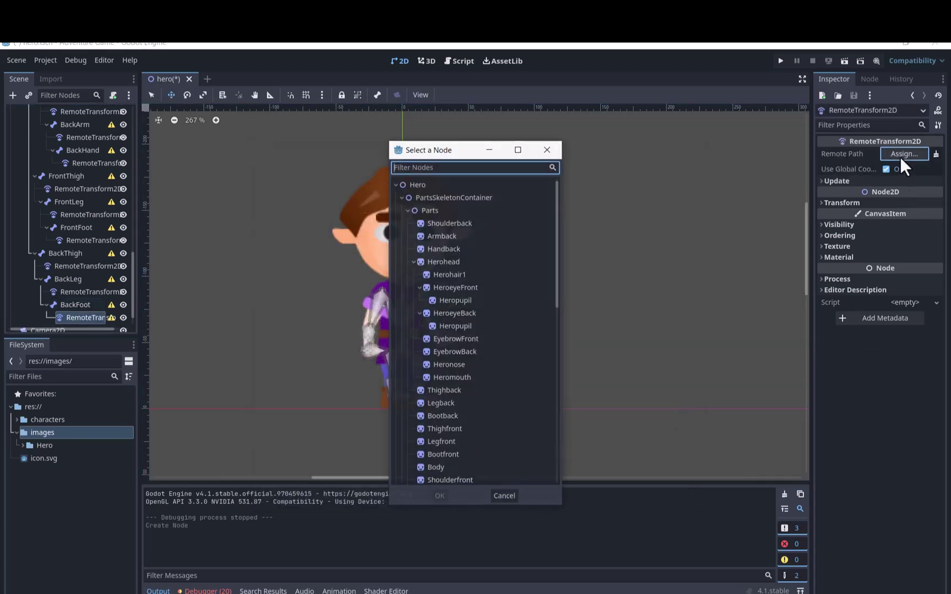
pyautogui.doubleClick(433, 417)
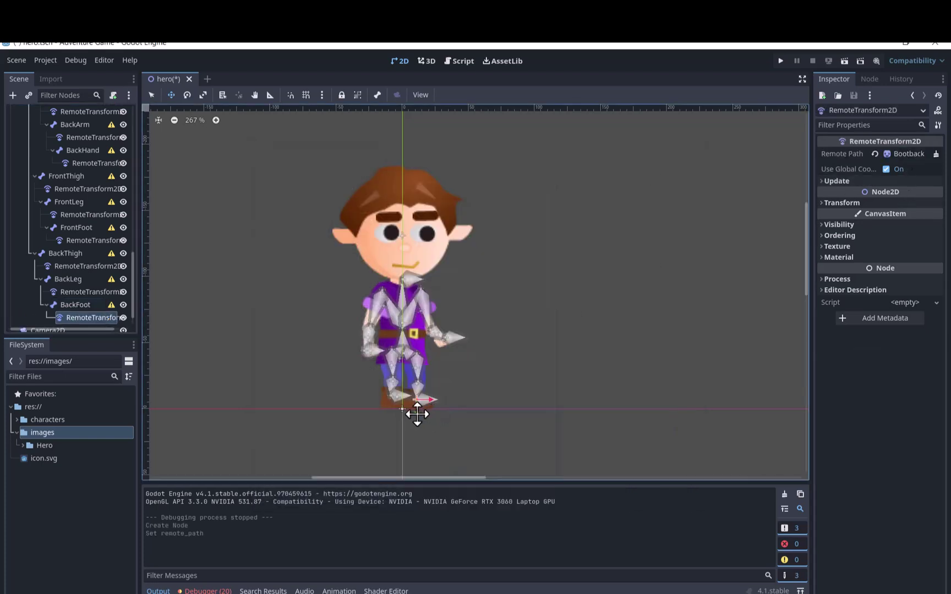
pyautogui.hotkey('ctrl', 's')
# Rotate the FrontThigh bone to about 37 degrees and run the current scene to test the pose.
pyautogui.click(396, 361)
pyautogui.click(186, 95)
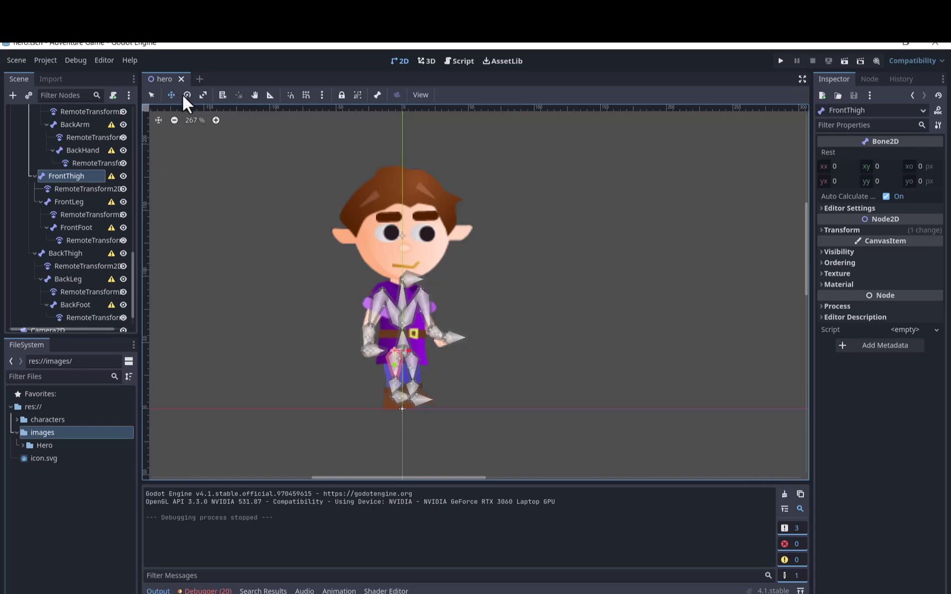
pyautogui.moveTo(394, 365); pyautogui.dragTo(385, 368)
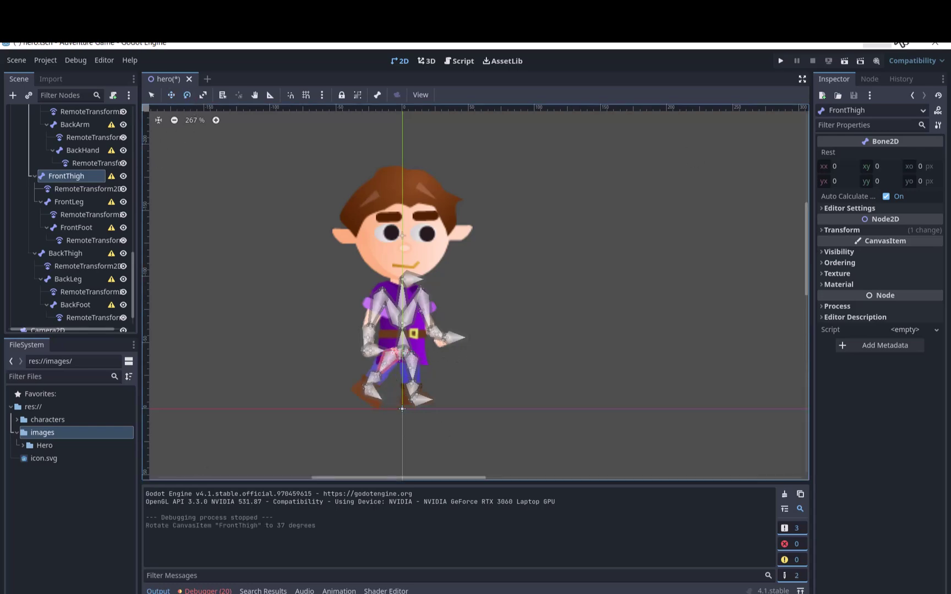
pyautogui.click(845, 61)
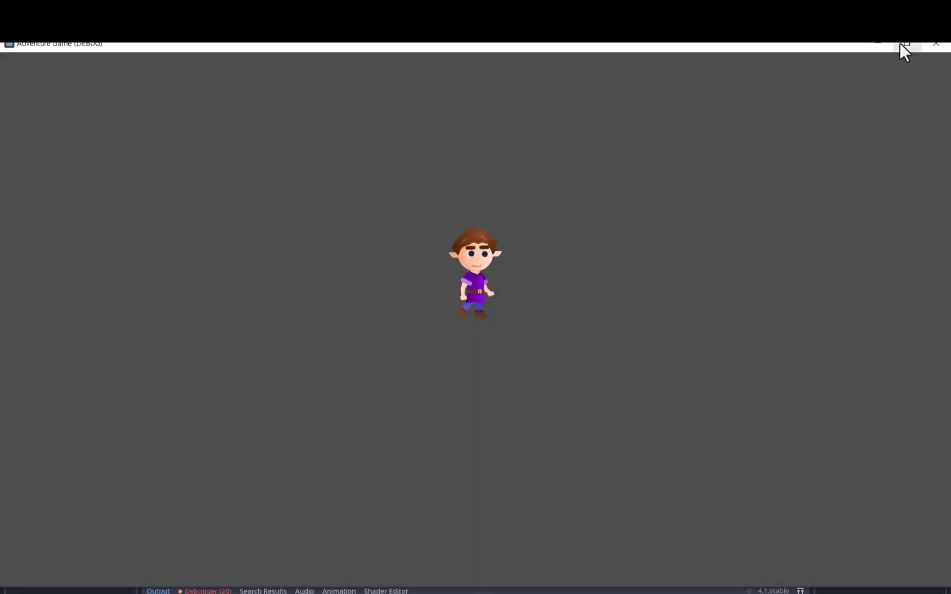
pyautogui.click(936, 43)
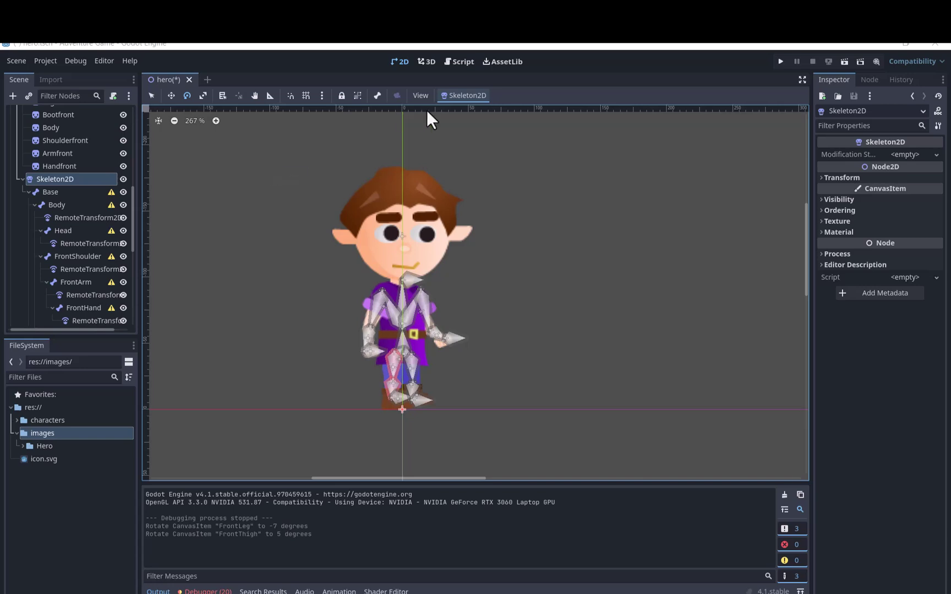
# Overwrite the Skeleton2D rest pose with the current bone positions and check the bone hierarchy for remaining warnings.
pyautogui.click(464, 95)
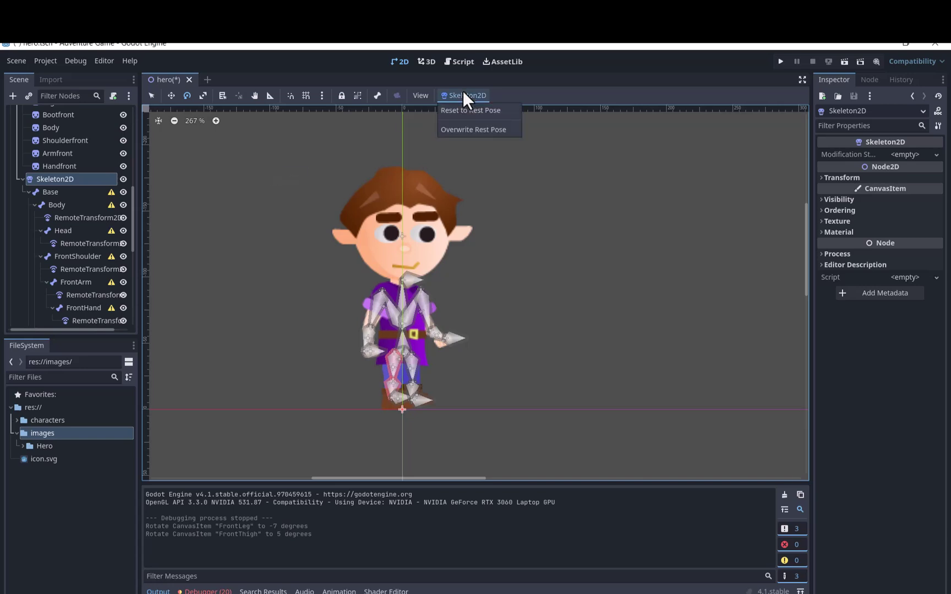
pyautogui.click(462, 130)
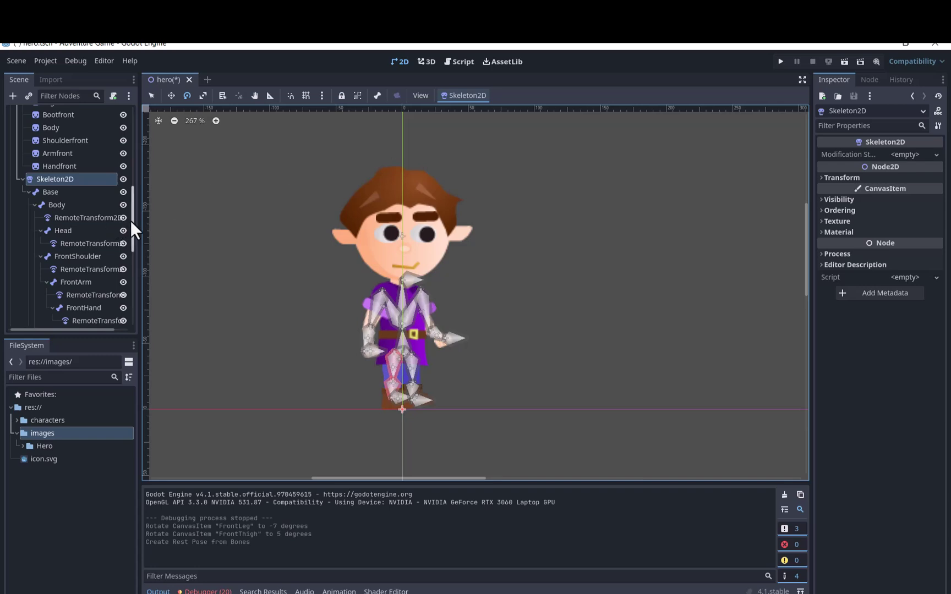
pyautogui.scroll(-5, 131, 222)
pyautogui.scroll(5, 128, 254)
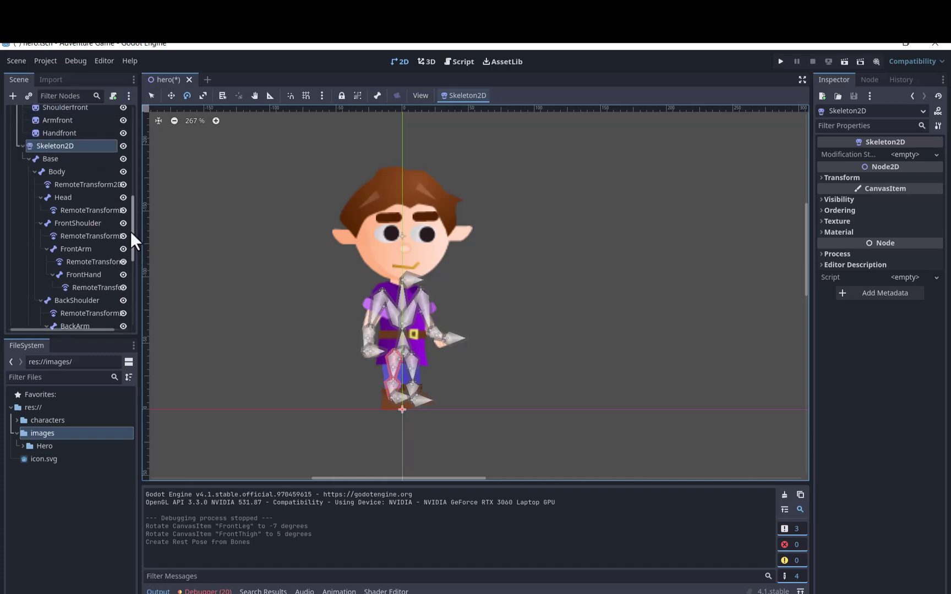
pyautogui.scroll(-4, 131, 231)
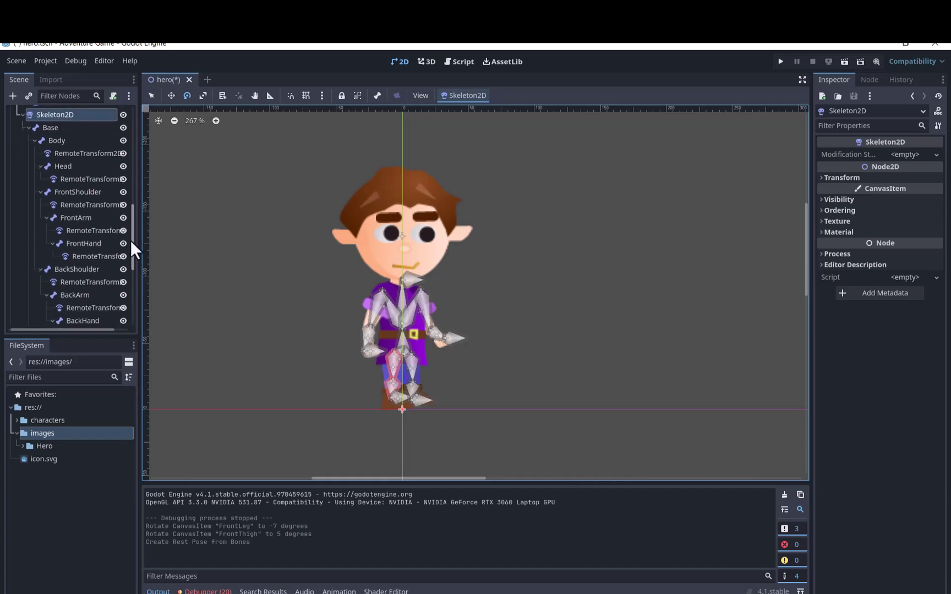
pyautogui.scroll(-2, 130, 270)
pyautogui.scroll(5, 127, 242)
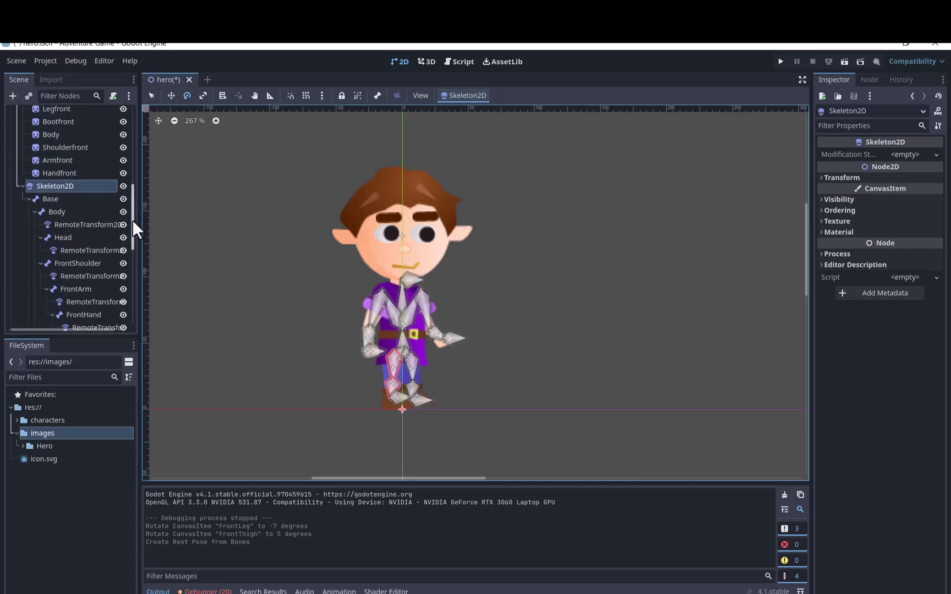
# Examine the available resource options for the Skeleton2D's Modification Stack.
pyautogui.click(56, 186)
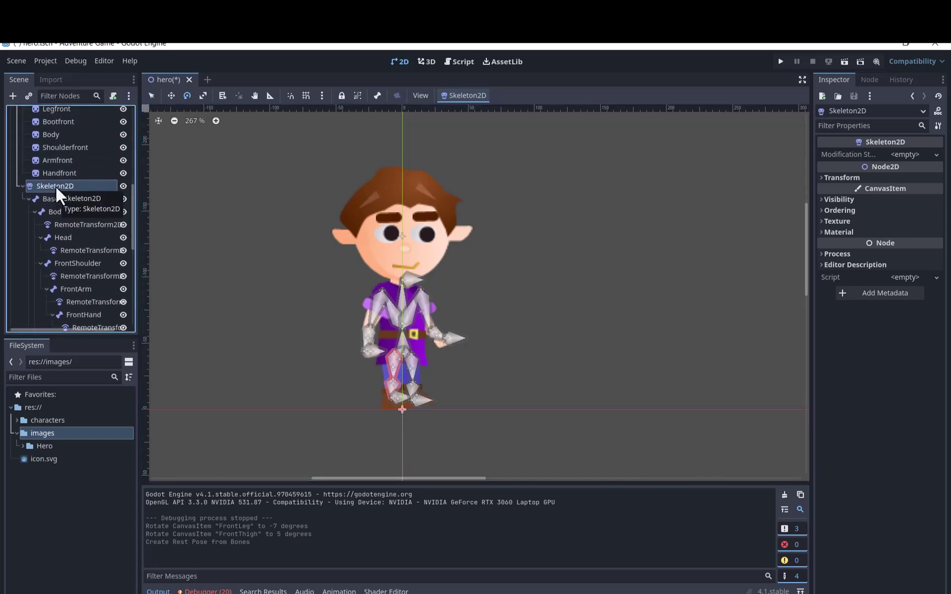
pyautogui.click(910, 155)
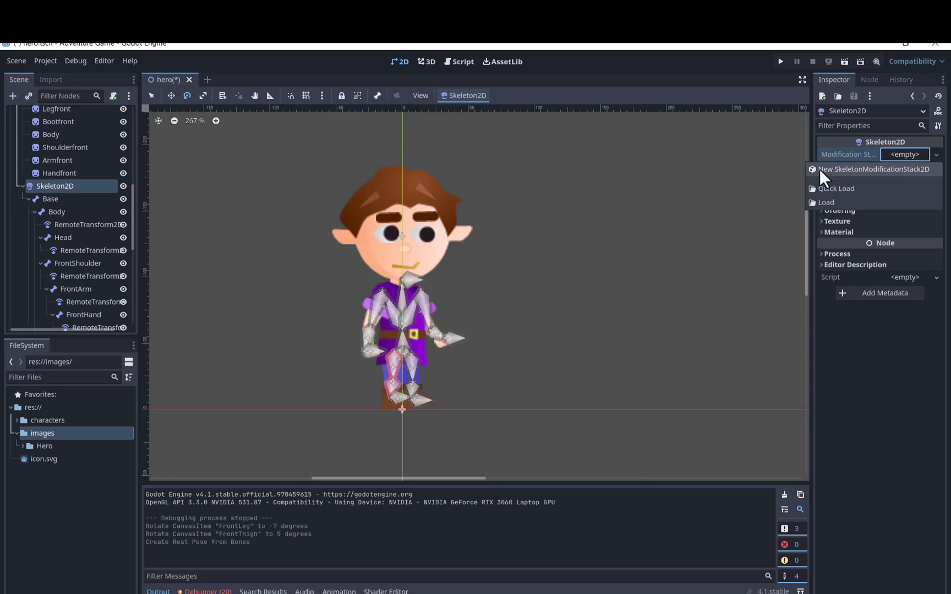
pyautogui.click(131, 234)
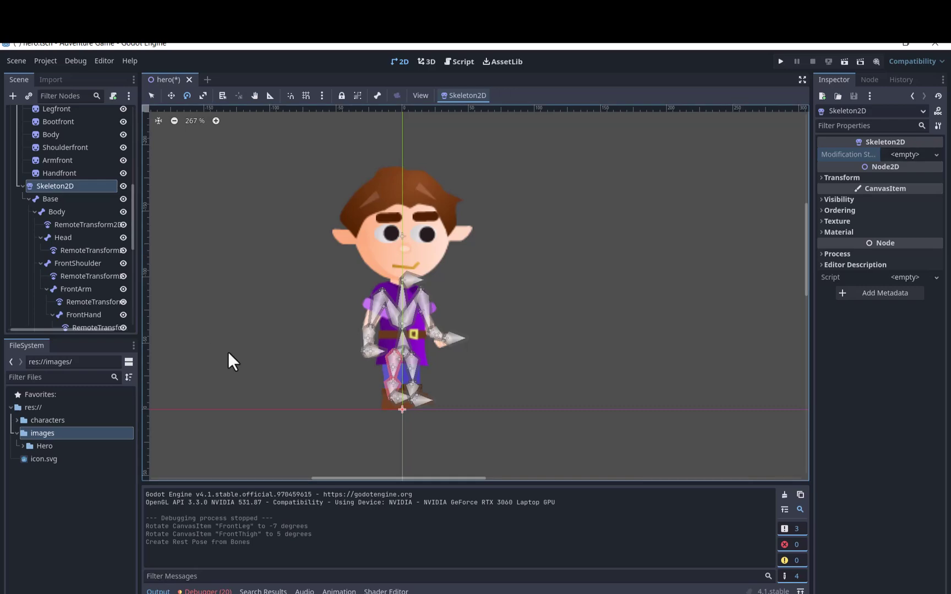
pyautogui.scroll(5, 133, 220)
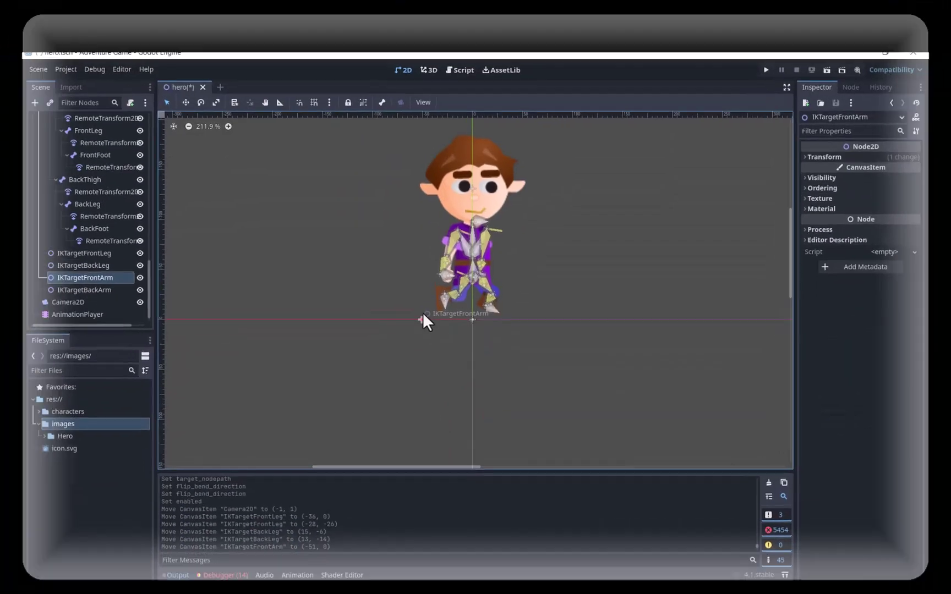
# Move the IKTargetFrontArm node to about (-42, -54).
pyautogui.moveTo(424, 315); pyautogui.dragTo(429, 264)
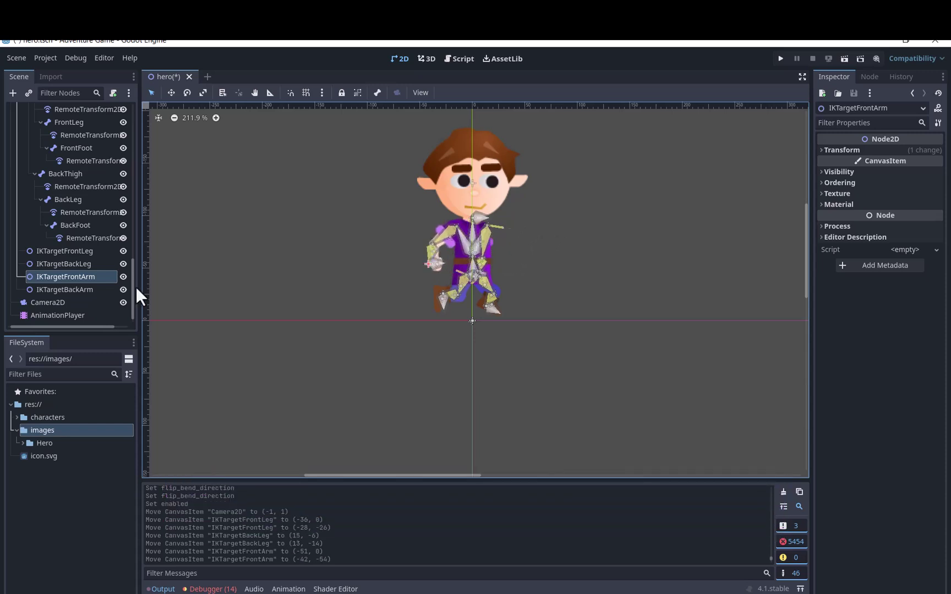
# Move the IKTargetBackArm node to about (45, -29) and raise it further to bend the back arm.
pyautogui.click(62, 289)
pyautogui.press('w')
pyautogui.moveTo(476, 332); pyautogui.dragTo(532, 290)
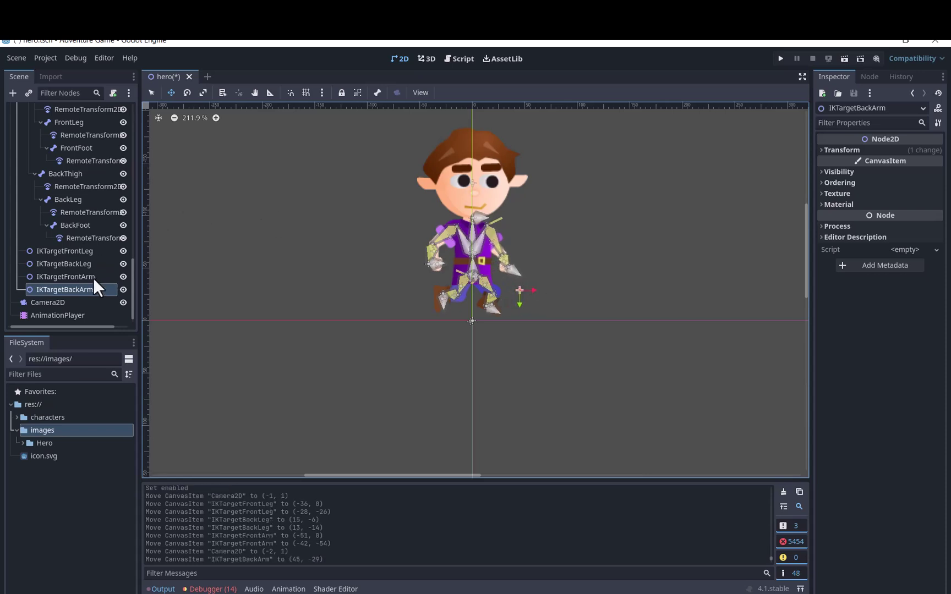
pyautogui.click(153, 93)
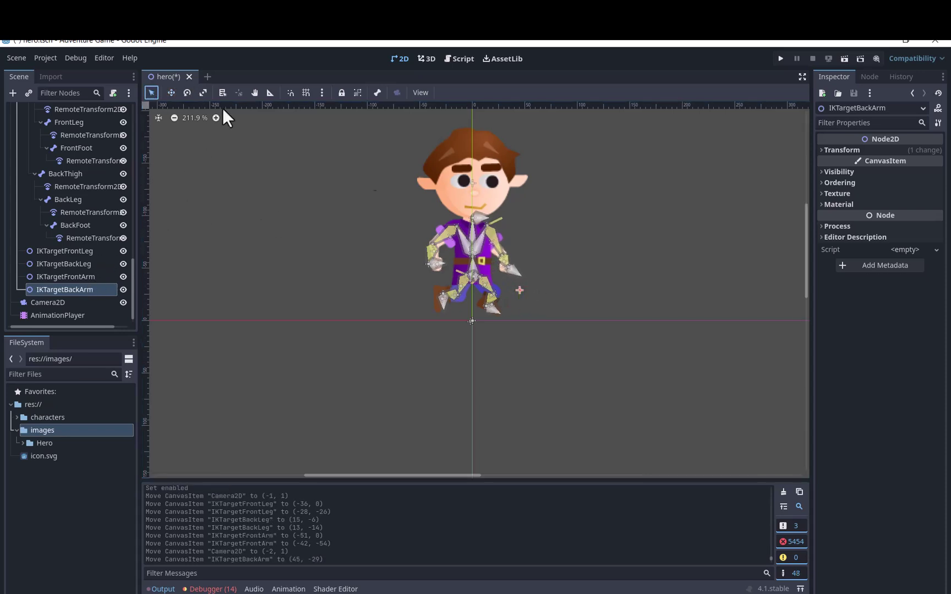
pyautogui.moveTo(519, 290); pyautogui.dragTo(515, 261)
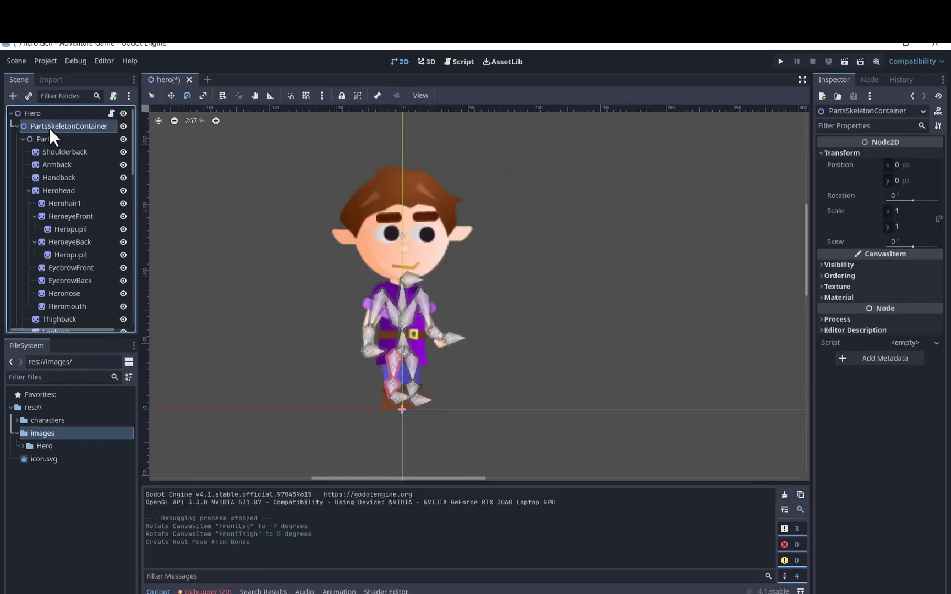
# Add a Node2D child to PartsSkeletonContainer and name it IKTargetFrontLeg.
pyautogui.rightClick(49, 128)
pyautogui.click(70, 137)
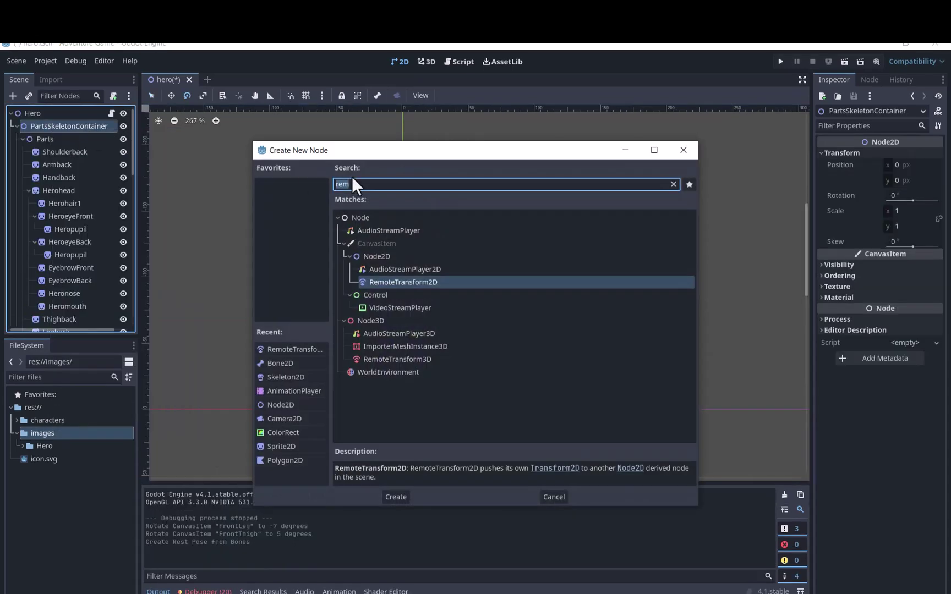
pyautogui.doubleClick(279, 405)
pyautogui.doubleClick(67, 319)
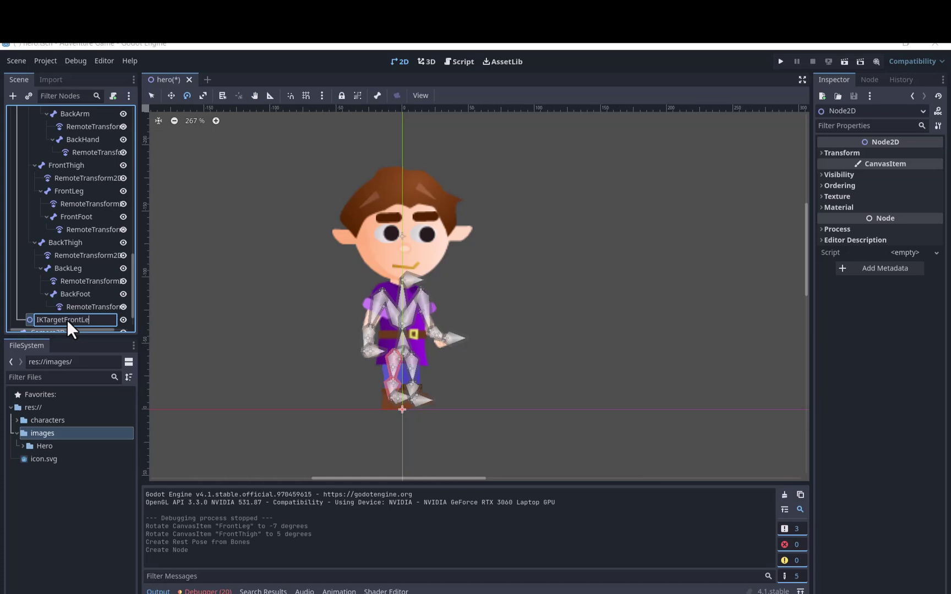
pyautogui.press('Return')
# Duplicate the IKTargetFrontLeg node and rename the copy IKTargetBackLeg.
pyautogui.rightClick(27, 318)
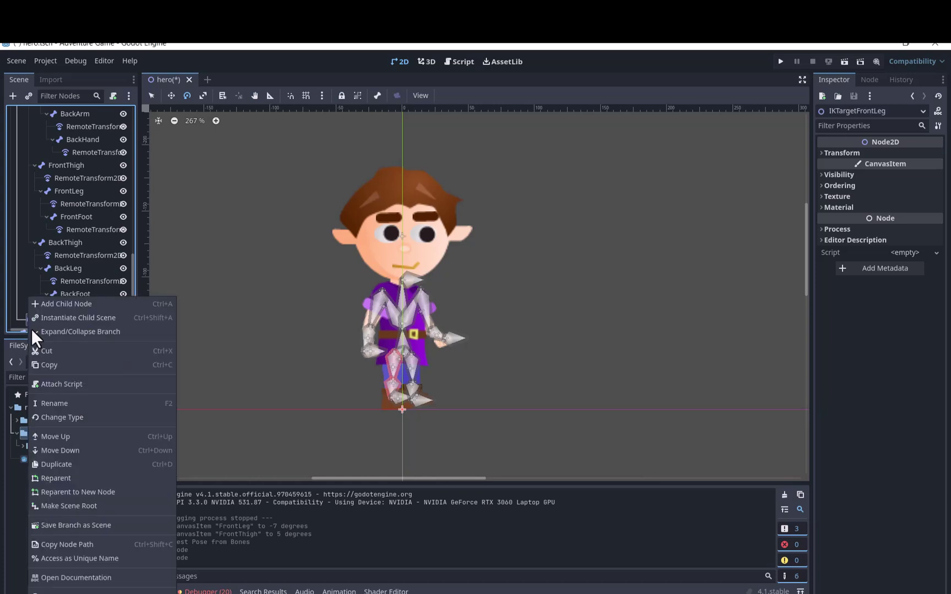
pyautogui.click(73, 463)
pyautogui.doubleClick(102, 320)
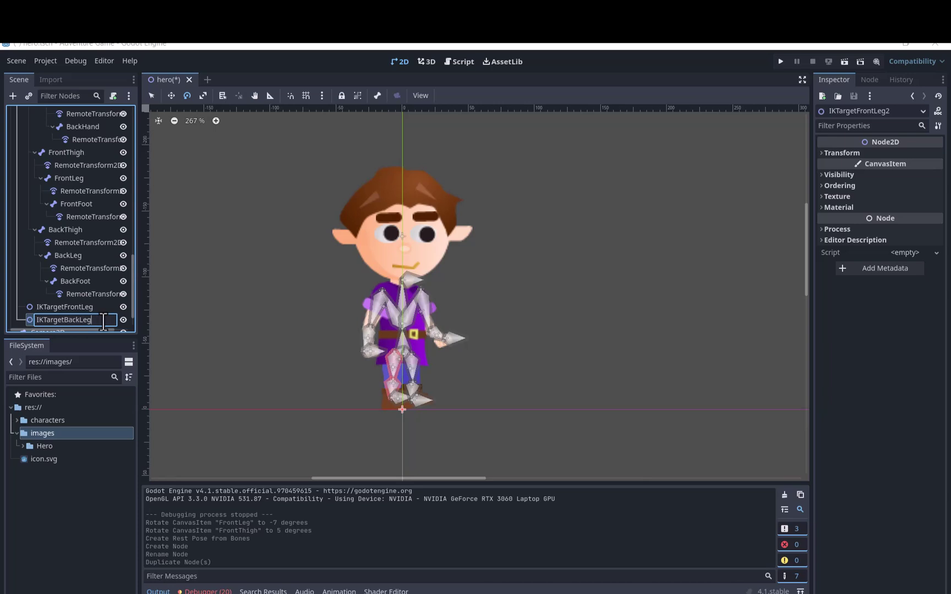
pyautogui.press('Return')
# Duplicate the IKTargetBackLeg node and rename the copy IKTargetFrontArm.
pyautogui.rightClick(49, 319)
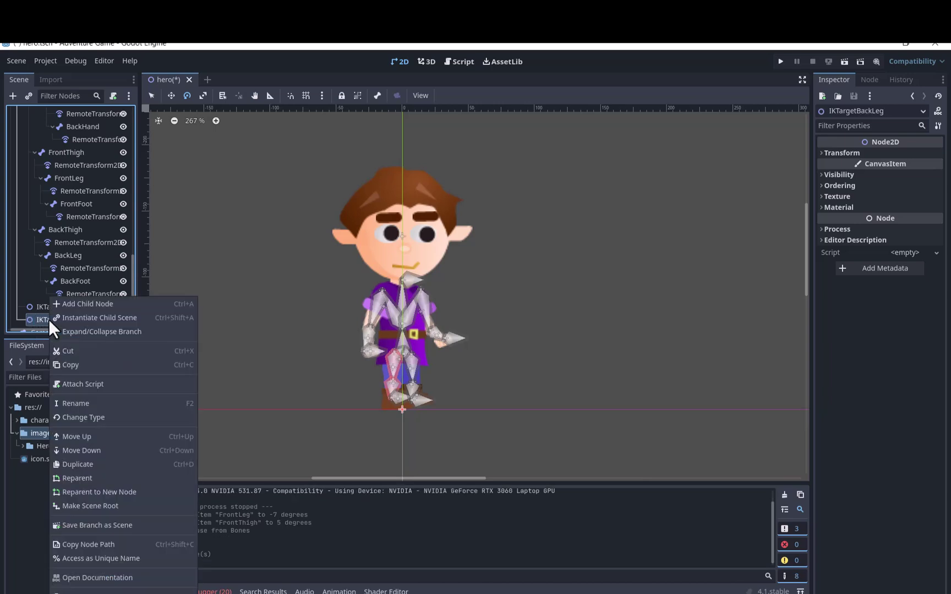
pyautogui.click(86, 469)
pyautogui.doubleClick(96, 319)
pyautogui.press('BackSpace')
pyautogui.press('BackSpace')
pyautogui.press('BackSpace')
pyautogui.press('BackSpace')
pyautogui.press('BackSpace')
pyautogui.press('BackSpace')
pyautogui.press('BackSpace')
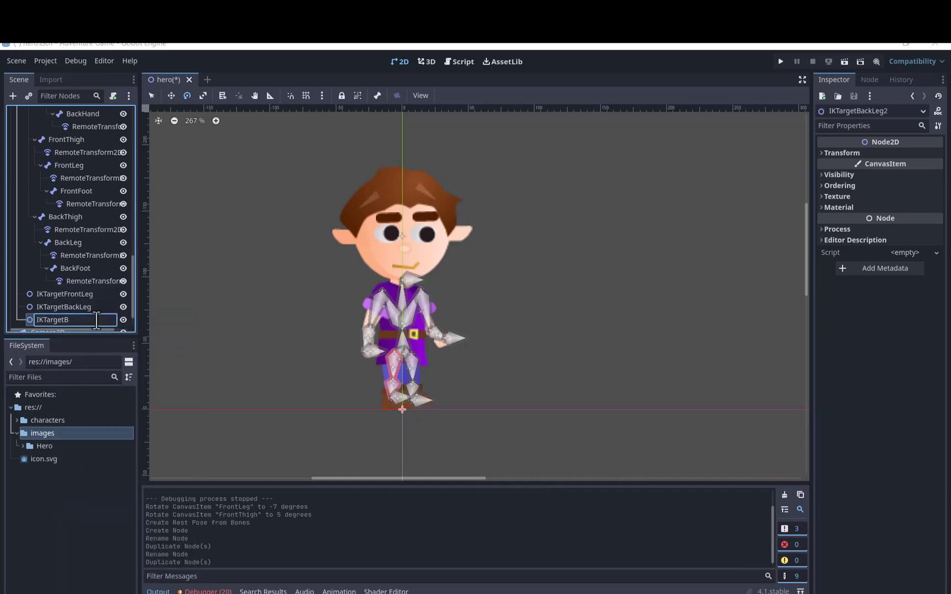
pyautogui.write('FrontArm')
pyautogui.press('Return')
# Duplicate the IKTargetFrontArm node and rename the copy IKTargetBackArm.
pyautogui.scroll(-1, 47, 298)
pyautogui.rightClick(55, 304)
pyautogui.click(94, 466)
pyautogui.doubleClick(97, 320)
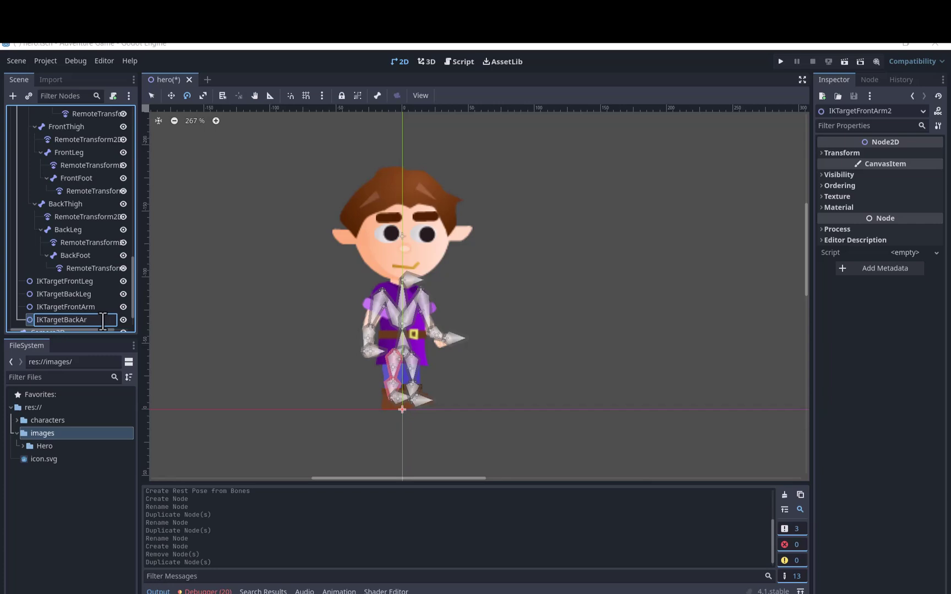
pyautogui.write('BackArm')
pyautogui.press('Return')
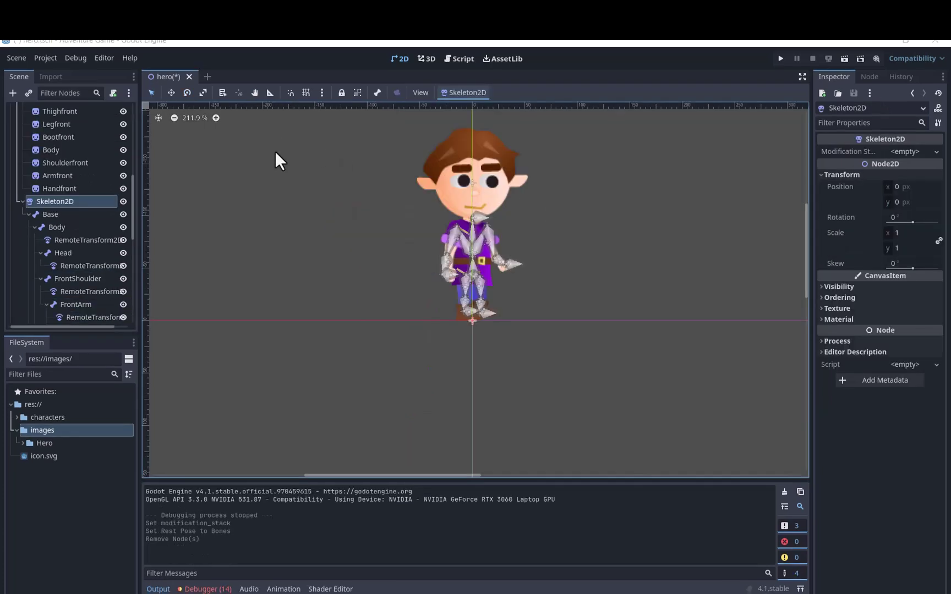
# Create a new modification stack resource for the Skeleton2D and expand its settings.
pyautogui.click(900, 150)
pyautogui.click(870, 165)
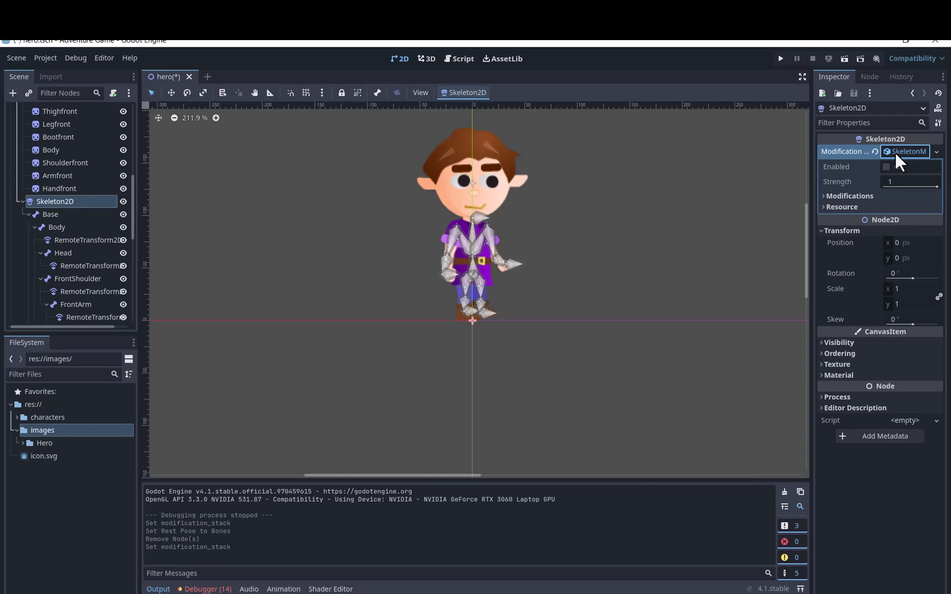
pyautogui.click(895, 152)
pyautogui.click(894, 152)
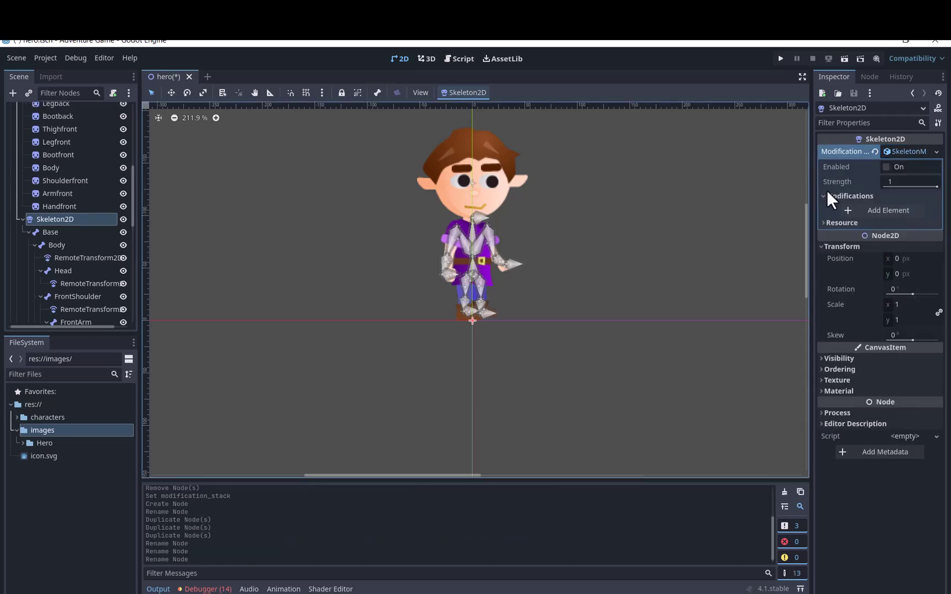
# Add a first element to the stack's modifications, make it a SkeletonModification2DTwoBoneIK and expand its properties.
pyautogui.click(826, 192)
pyautogui.click(826, 196)
pyautogui.click(880, 207)
pyautogui.click(891, 211)
pyautogui.click(840, 295)
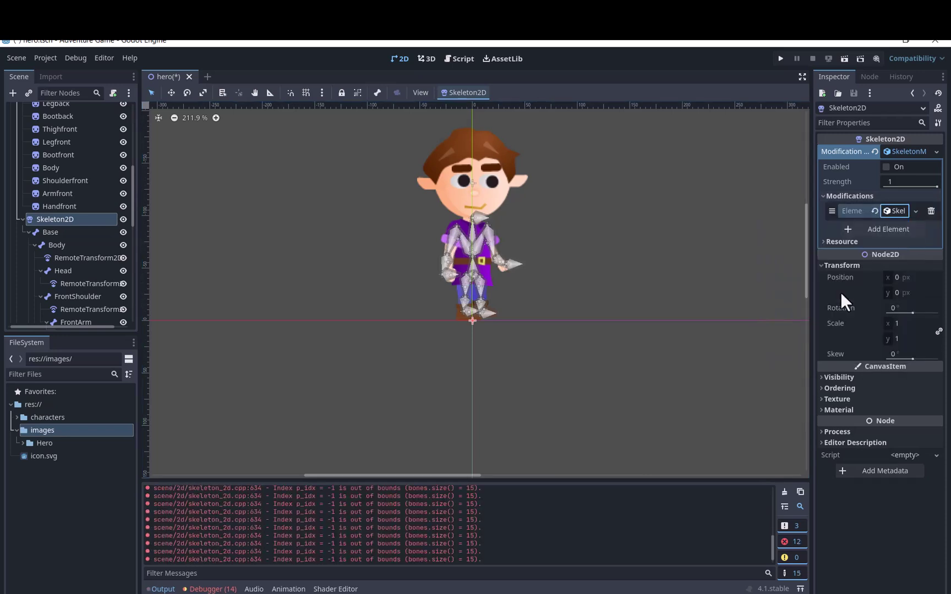
pyautogui.click(890, 210)
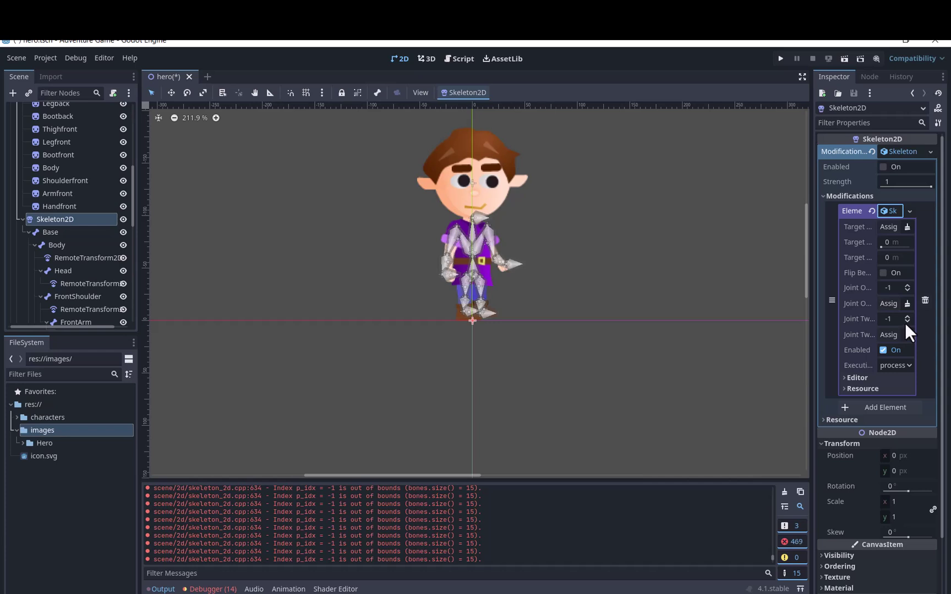
# Assign FrontThigh as the joint one bone and FrontLeg as the joint two bone of the first modification.
pyautogui.click(888, 303)
pyautogui.scroll(-5, 457, 307)
pyautogui.click(457, 308)
pyautogui.click(440, 493)
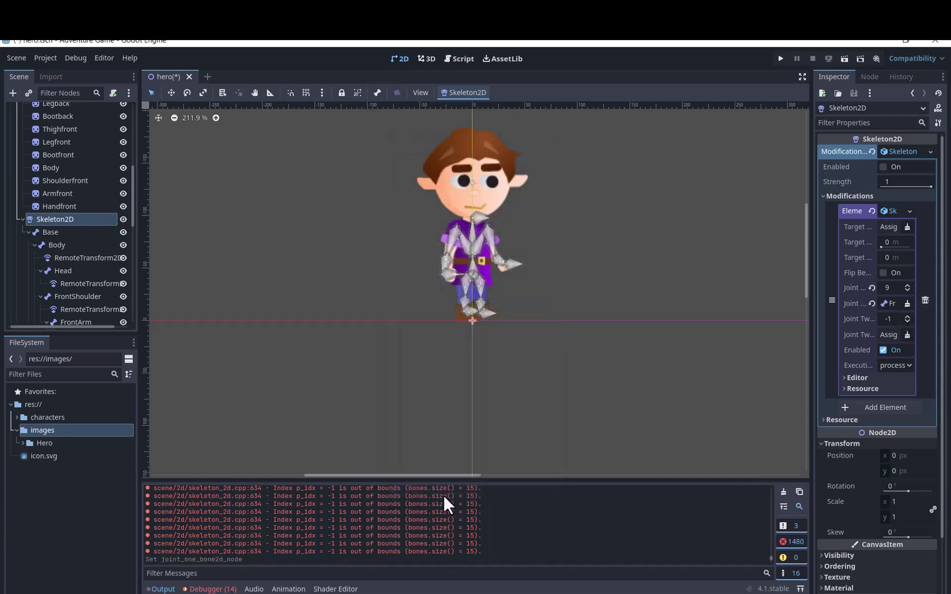
pyautogui.click(889, 334)
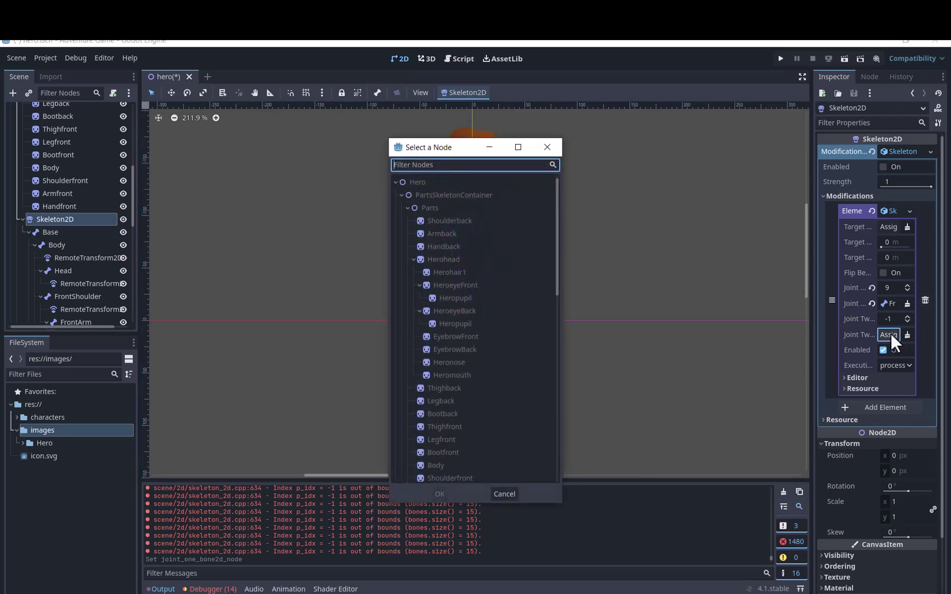
pyautogui.scroll(-10, 479, 331)
pyautogui.click(454, 333)
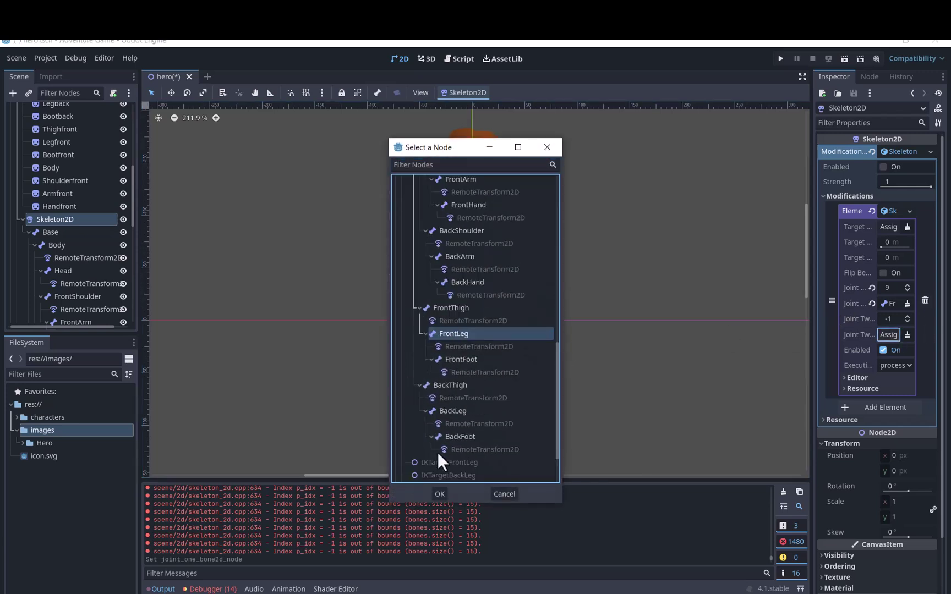
pyautogui.click(439, 493)
# Assign IKTargetFrontLeg as the target node of the first two-bone IK modification.
pyautogui.click(890, 227)
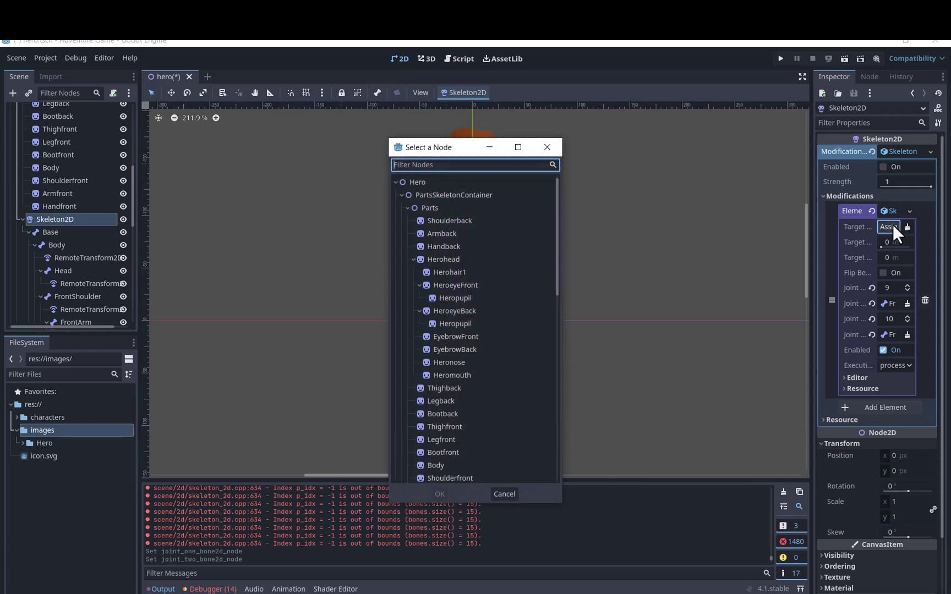
pyautogui.moveTo(556, 256); pyautogui.dragTo(550, 429)
pyautogui.click(458, 441)
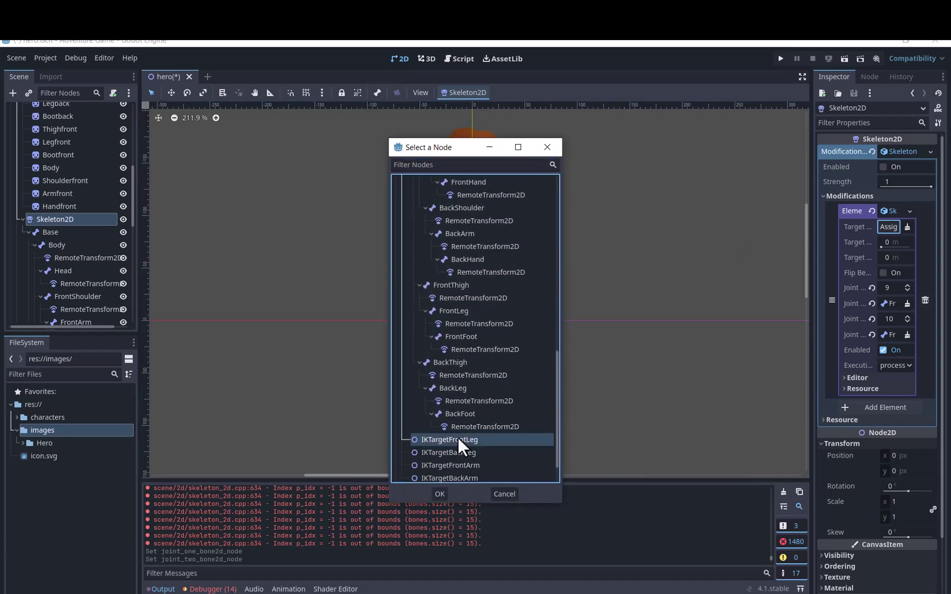
pyautogui.click(440, 494)
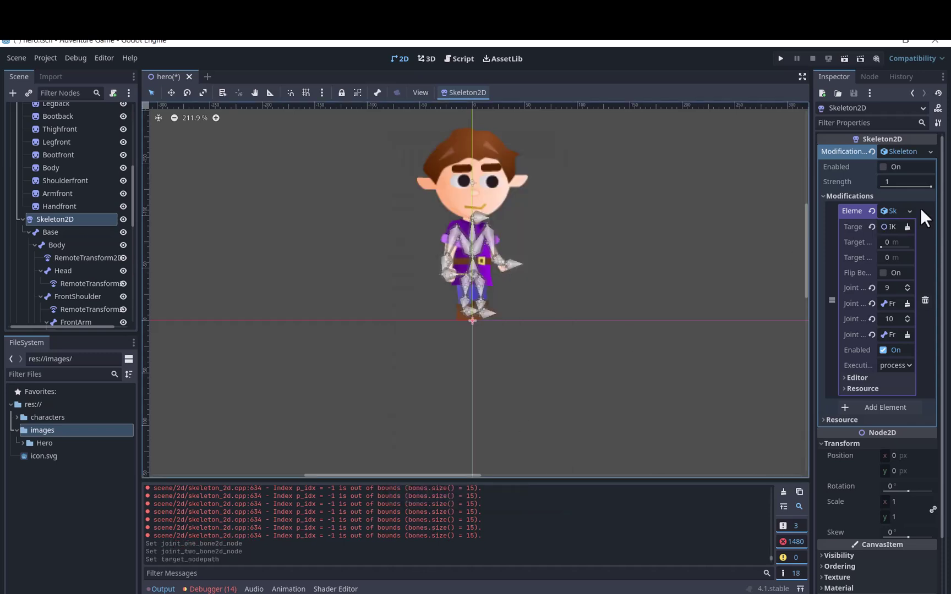
# Add a second modification element, make it a SkeletonModification2DTwoBoneIK and expand its properties.
pyautogui.click(866, 410)
pyautogui.click(888, 231)
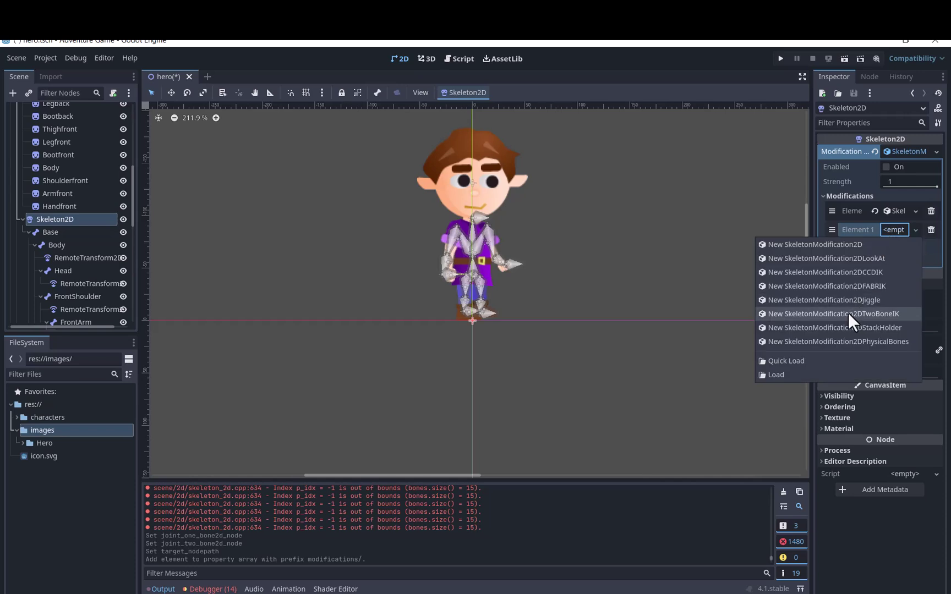
pyautogui.click(847, 313)
pyautogui.click(896, 228)
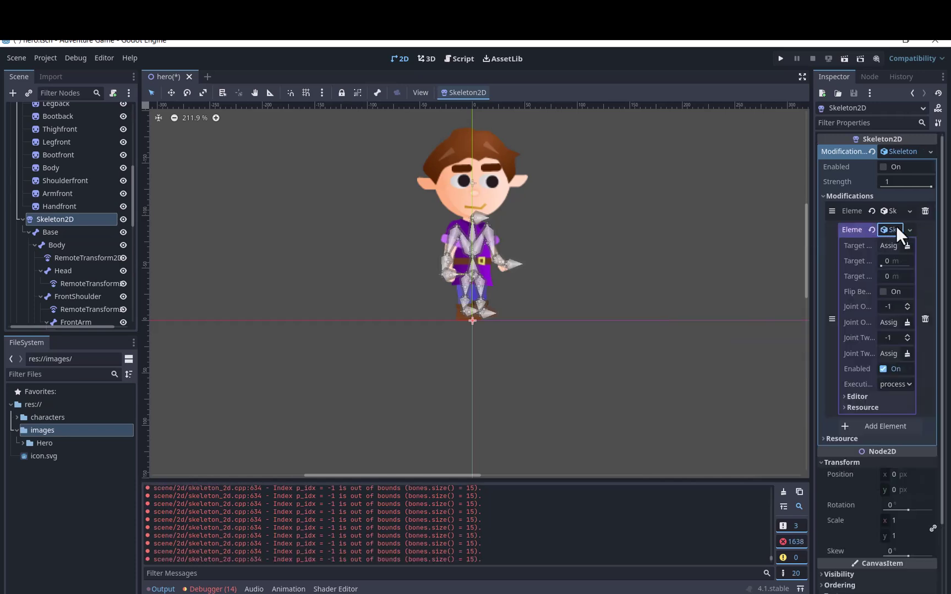
# Assign BackThigh as the joint one bone and BackLeg as the joint two bone of the second modification.
pyautogui.click(888, 322)
pyautogui.scroll(-10, 485, 352)
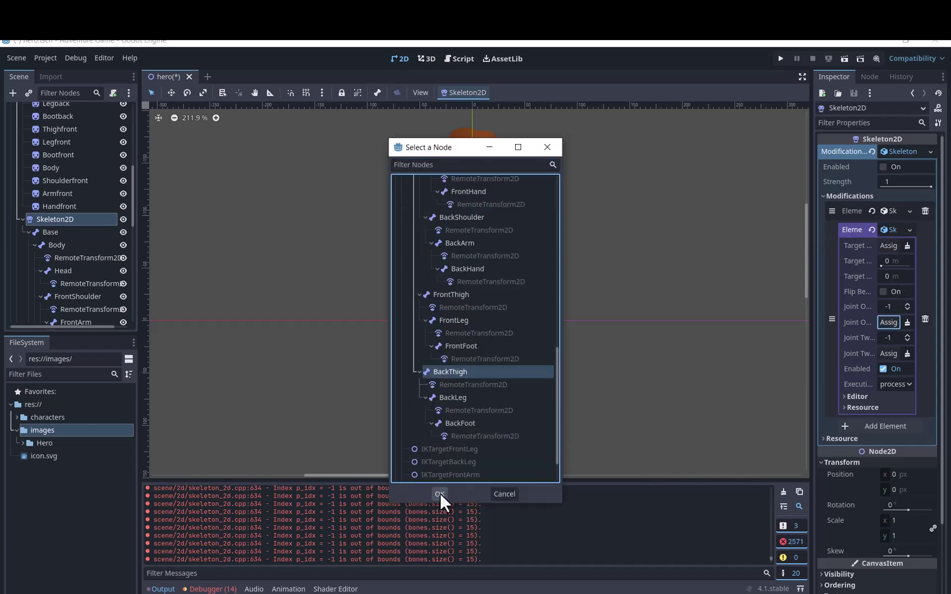
pyautogui.click(440, 493)
pyautogui.click(888, 353)
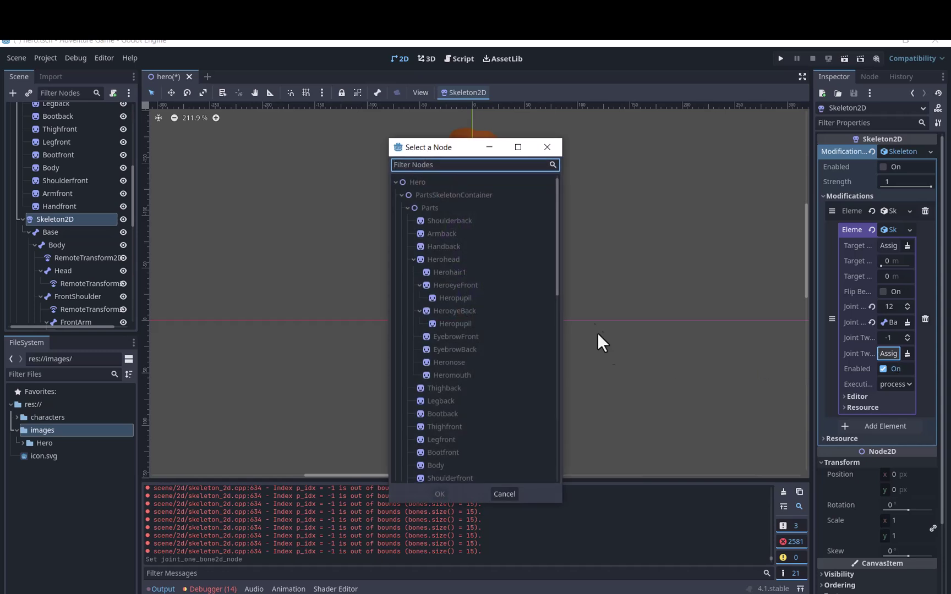
pyautogui.moveTo(558, 284); pyautogui.dragTo(515, 478)
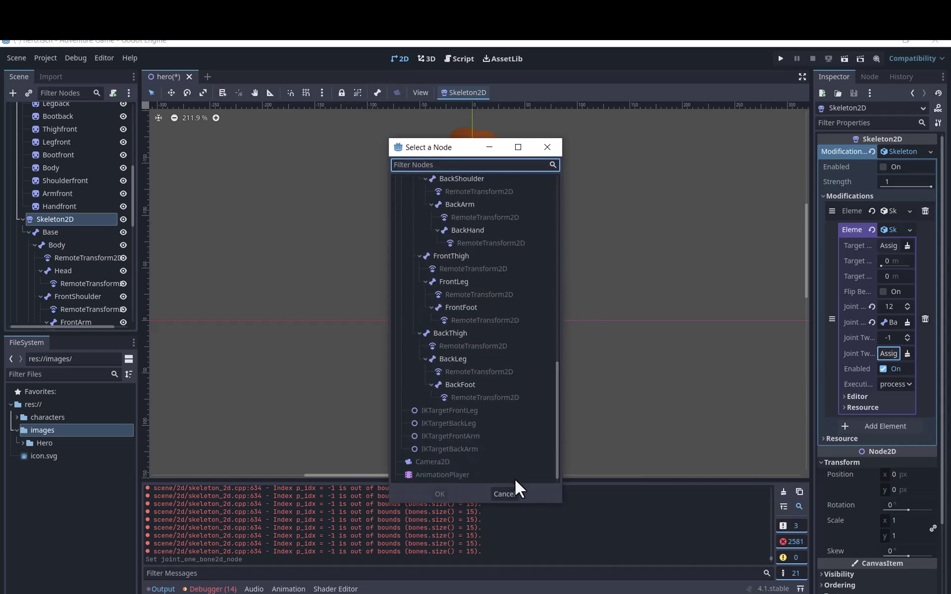
pyautogui.click(461, 359)
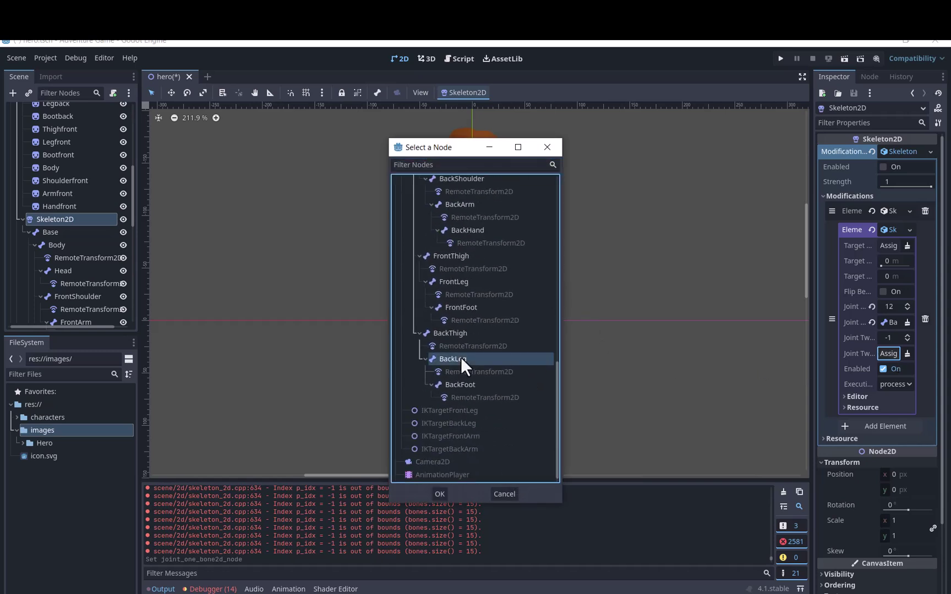
pyautogui.click(438, 493)
# Assign IKTargetBackLeg as the target node of the second two-bone IK modification.
pyautogui.click(890, 245)
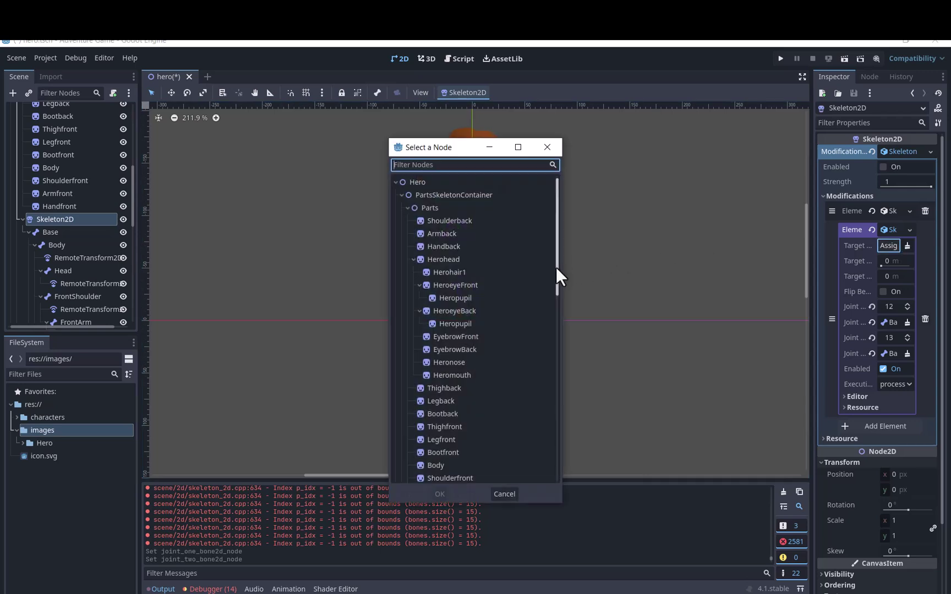
pyautogui.moveTo(556, 268); pyautogui.dragTo(541, 453)
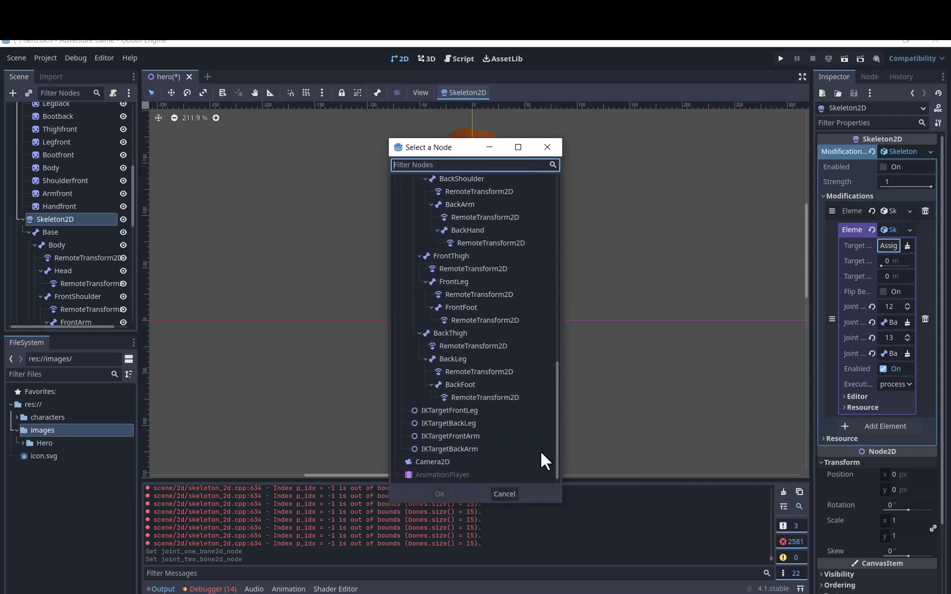
pyautogui.click(461, 422)
pyautogui.click(440, 493)
# Add two more modification elements and make Element 2 a SkeletonModification2DTwoBoneIK with its properties expanded.
pyautogui.click(873, 248)
pyautogui.click(873, 267)
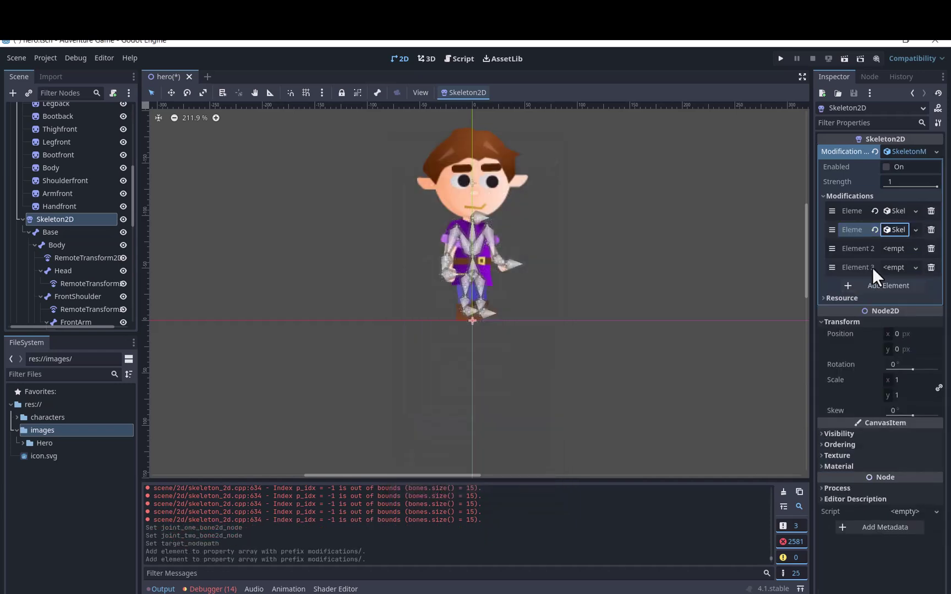
pyautogui.click(895, 247)
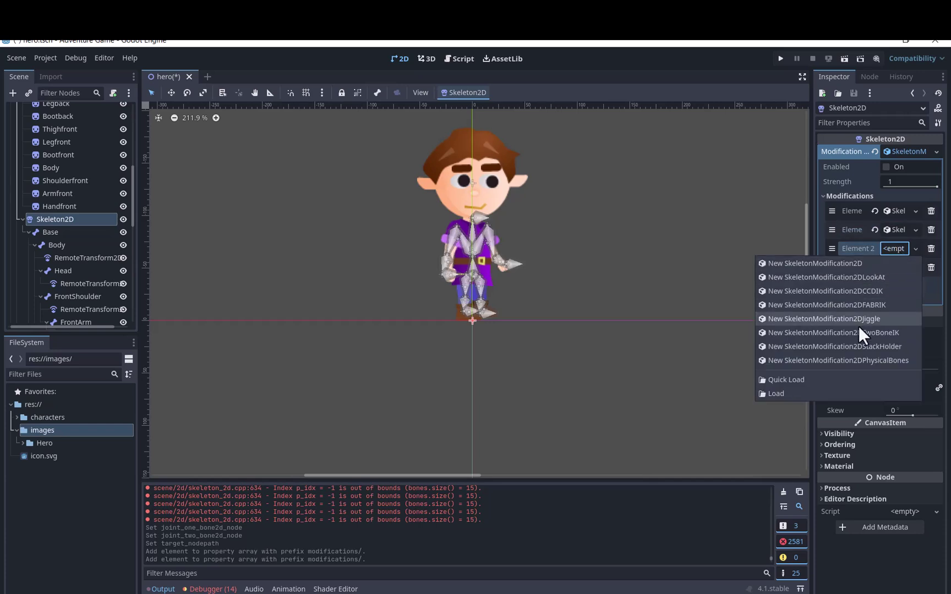
pyautogui.click(857, 332)
pyautogui.click(899, 248)
# Assign FrontShoulder as the joint one bone and FrontArm as the joint two bone of the third modification.
pyautogui.click(888, 341)
pyautogui.moveTo(555, 330); pyautogui.dragTo(544, 402)
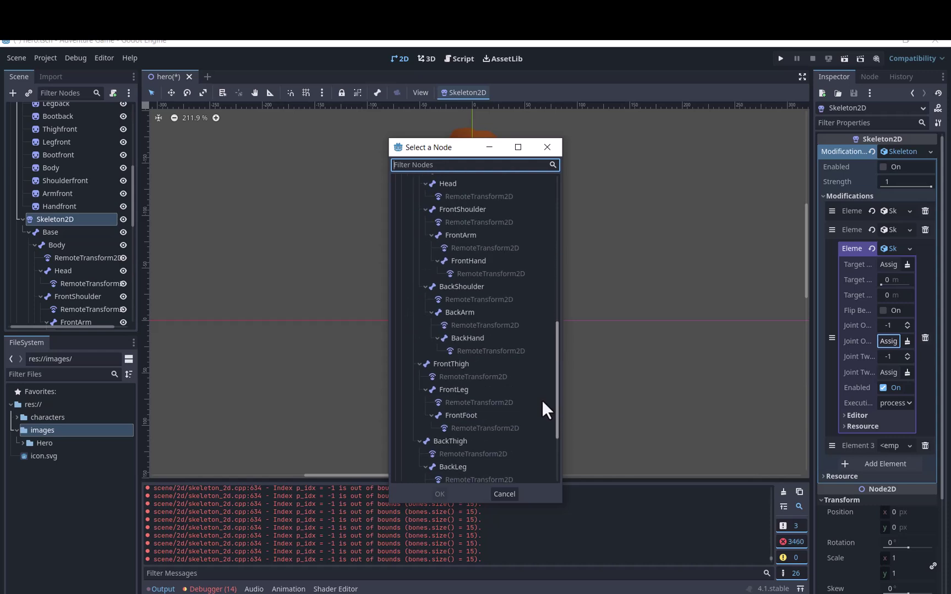
pyautogui.click(473, 209)
pyautogui.click(439, 493)
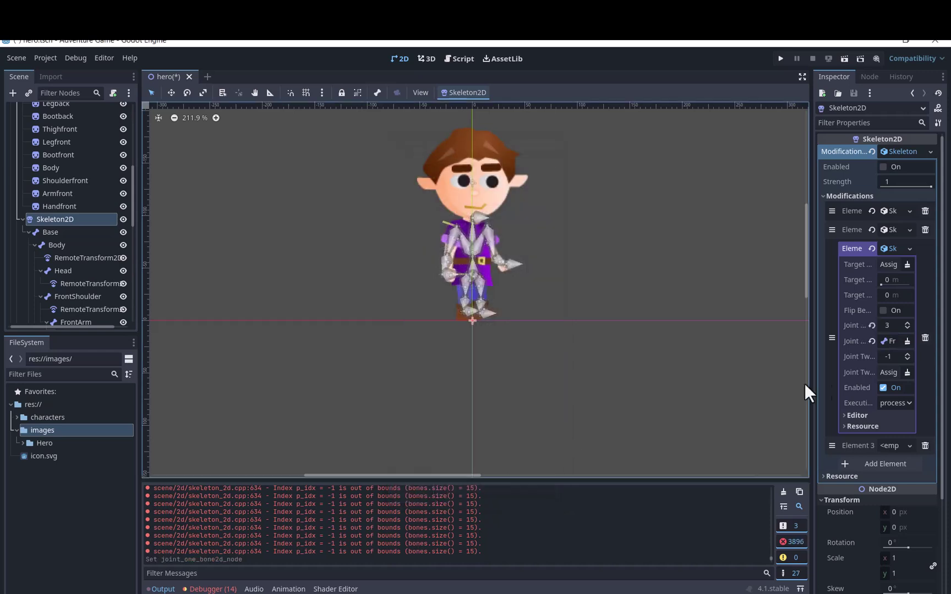
pyautogui.click(889, 373)
pyautogui.moveTo(556, 272); pyautogui.dragTo(552, 384)
pyautogui.click(461, 305)
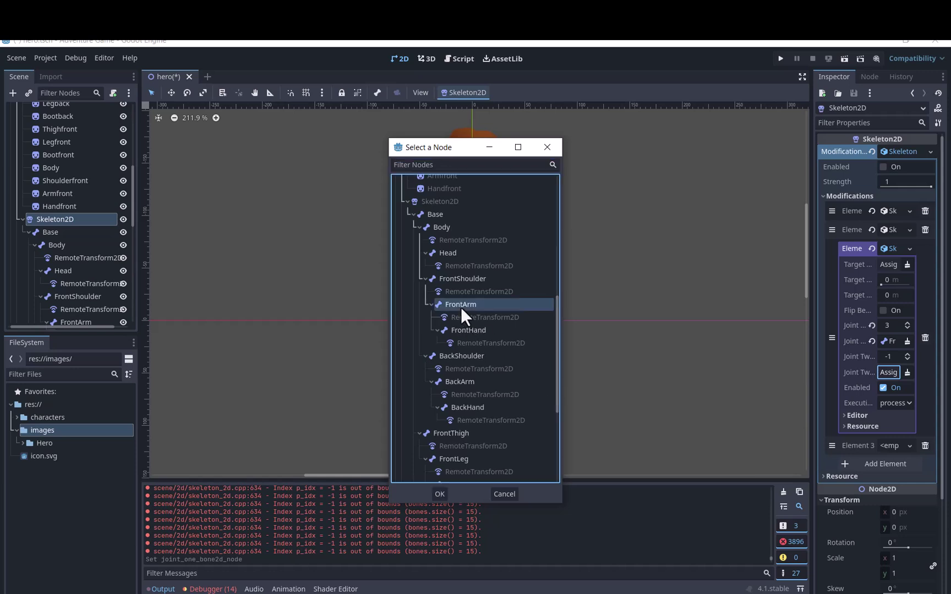
pyautogui.click(433, 494)
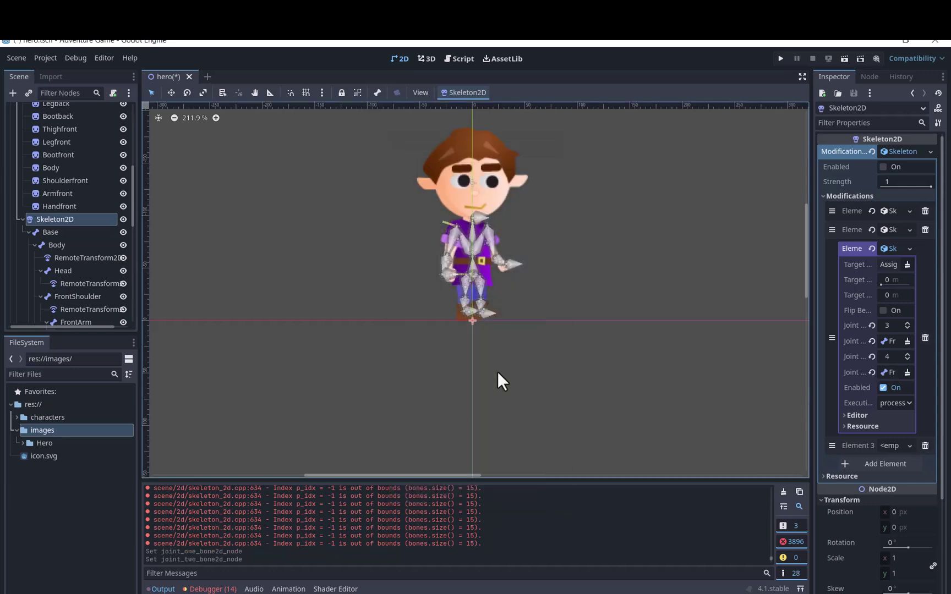
# Assign IKTargetFrontArm as the target node of the third two-bone IK modification.
pyautogui.click(896, 265)
pyautogui.moveTo(556, 284); pyautogui.dragTo(547, 465)
pyautogui.click(470, 443)
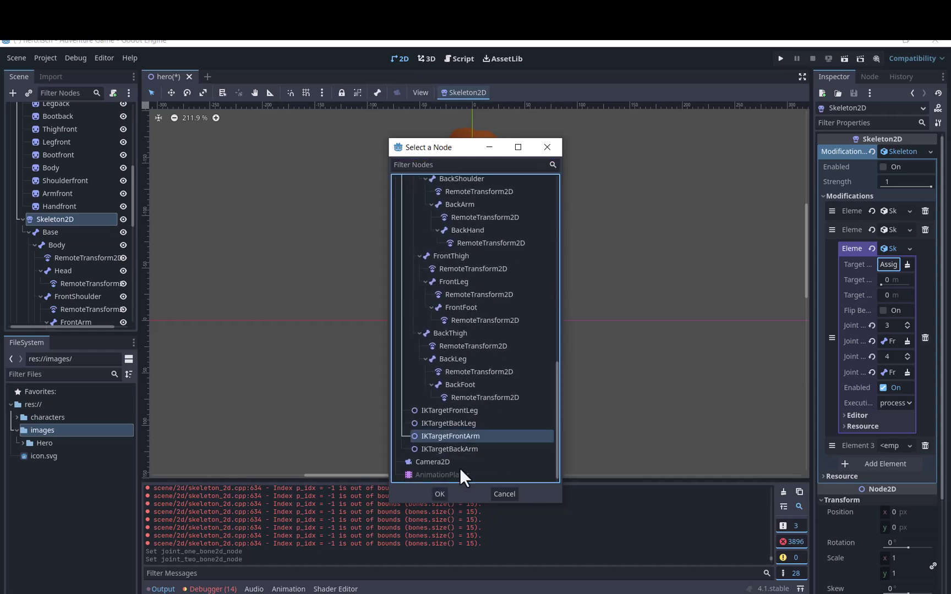
pyautogui.click(438, 495)
# Make Element 3 a SkeletonModification2DTwoBoneIK with its properties expanded.
pyautogui.click(888, 446)
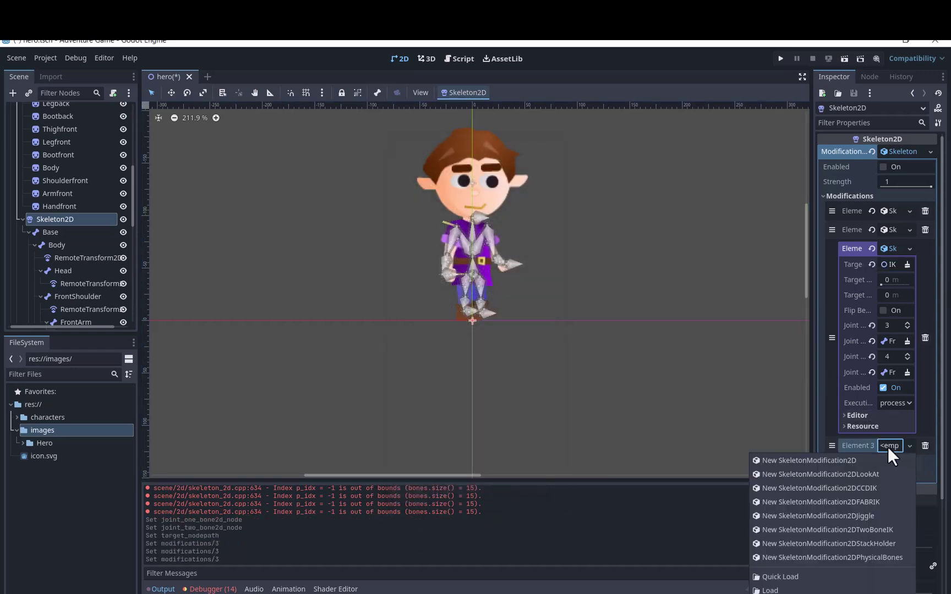
pyautogui.click(849, 530)
pyautogui.moveTo(941, 403); pyautogui.dragTo(941, 448)
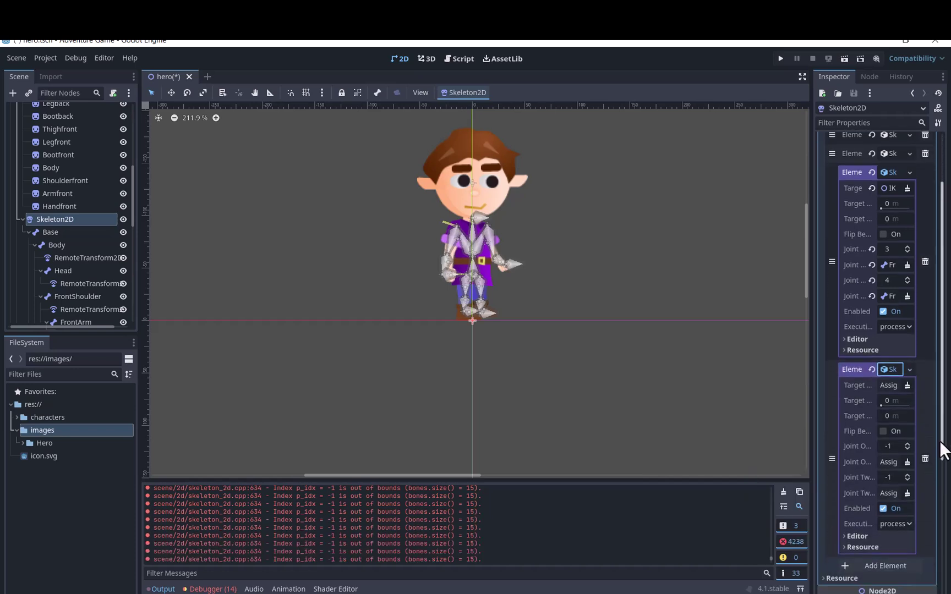
# Assign BackShoulder as the joint one bone and BackArm as the joint two bone of the fourth modification.
pyautogui.click(889, 462)
pyautogui.moveTo(557, 269); pyautogui.dragTo(552, 453)
pyautogui.moveTo(560, 398); pyautogui.dragTo(558, 347)
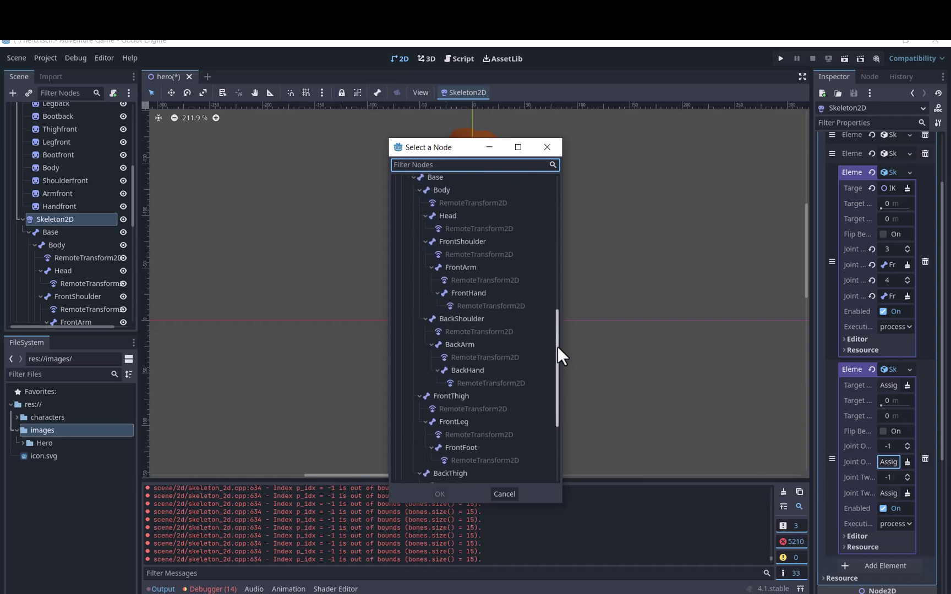
pyautogui.click(473, 319)
pyautogui.click(439, 494)
pyautogui.click(889, 493)
pyautogui.moveTo(557, 270); pyautogui.dragTo(548, 452)
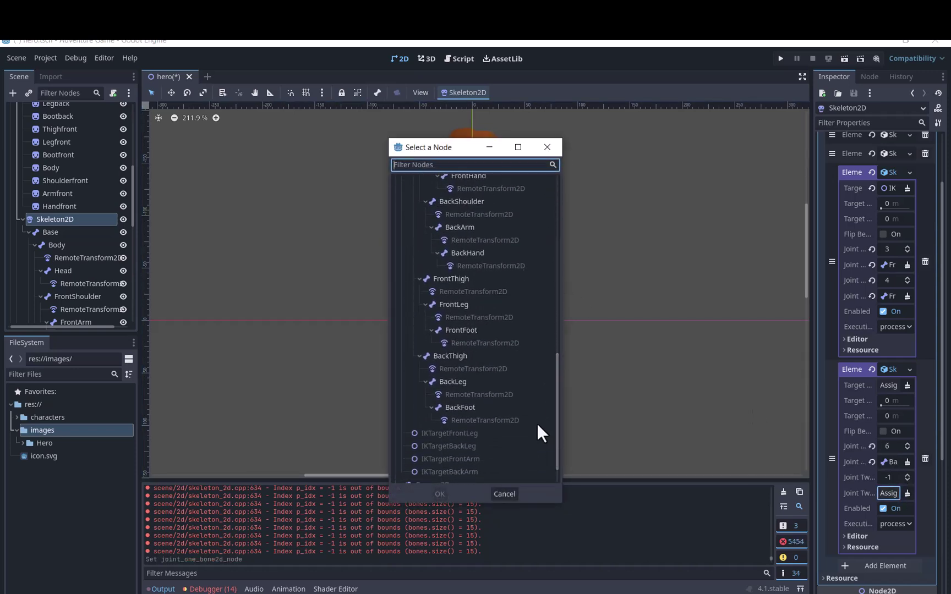
pyautogui.click(460, 226)
pyautogui.click(435, 498)
# Assign IKTargetBackArm as the target node of the fourth two-bone IK modification.
pyautogui.click(889, 385)
pyautogui.moveTo(557, 270); pyautogui.dragTo(564, 467)
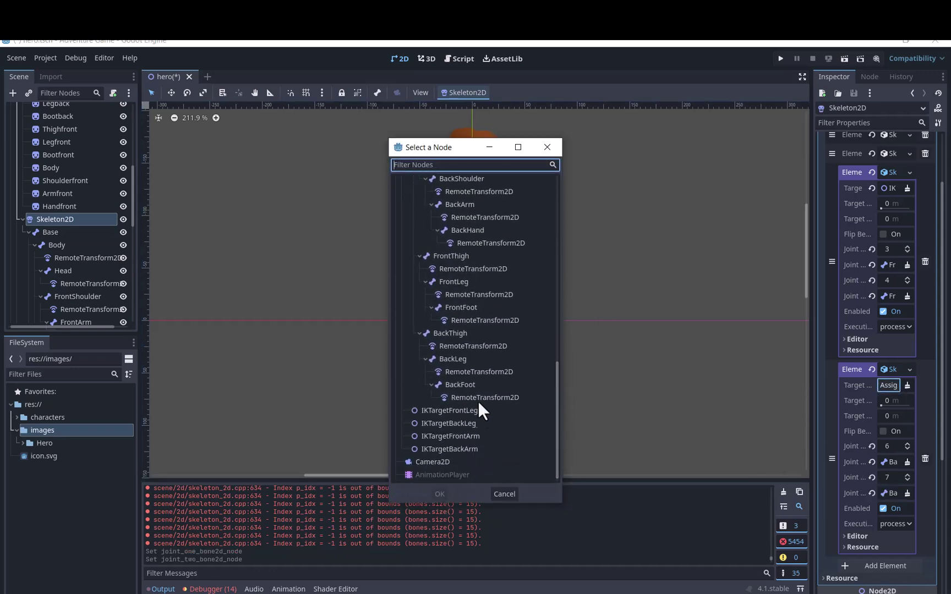
pyautogui.click(441, 447)
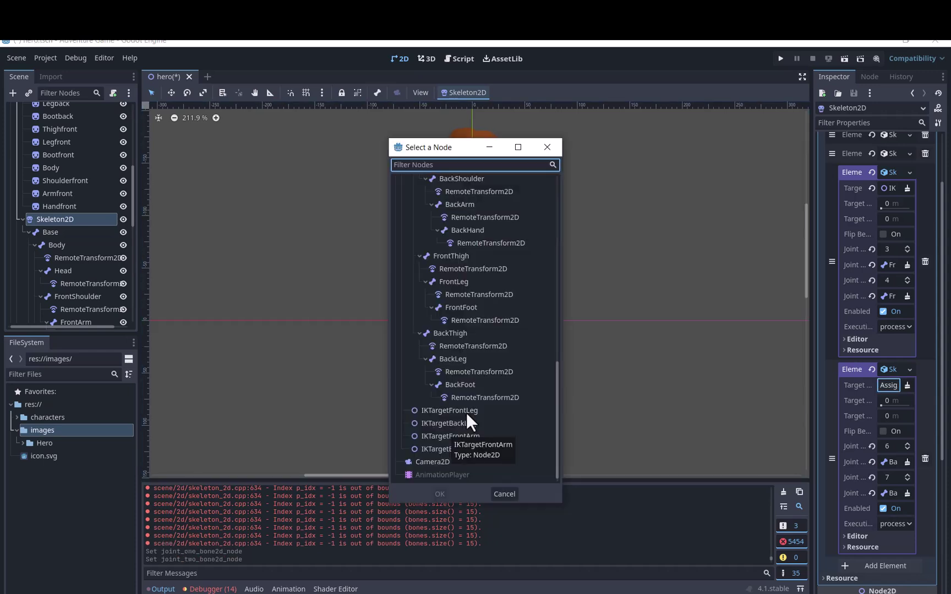
pyautogui.doubleClick(441, 448)
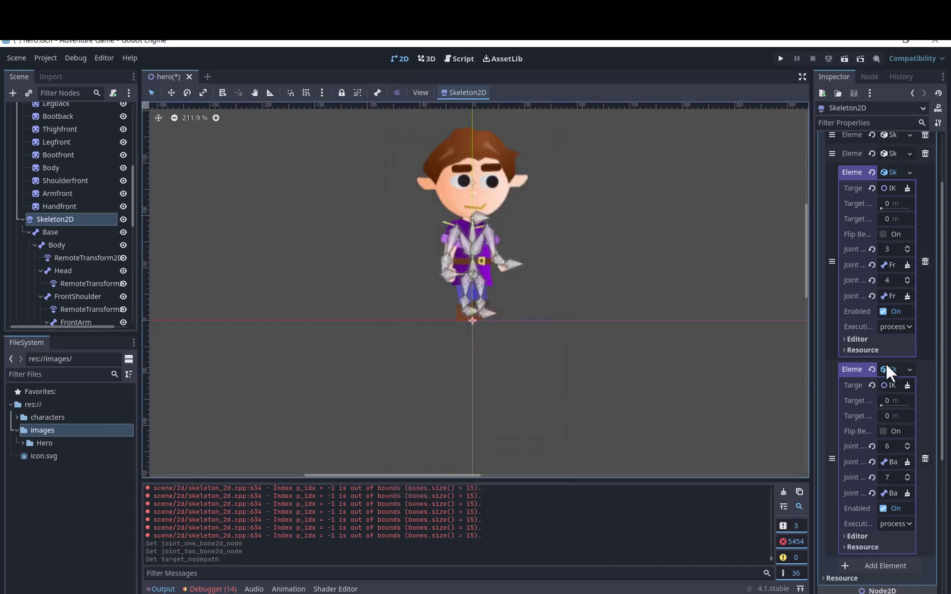
# Turn on Flip Bend Direction for both arm modifications and enable the Skeleton2D modification stack.
pyautogui.click(884, 431)
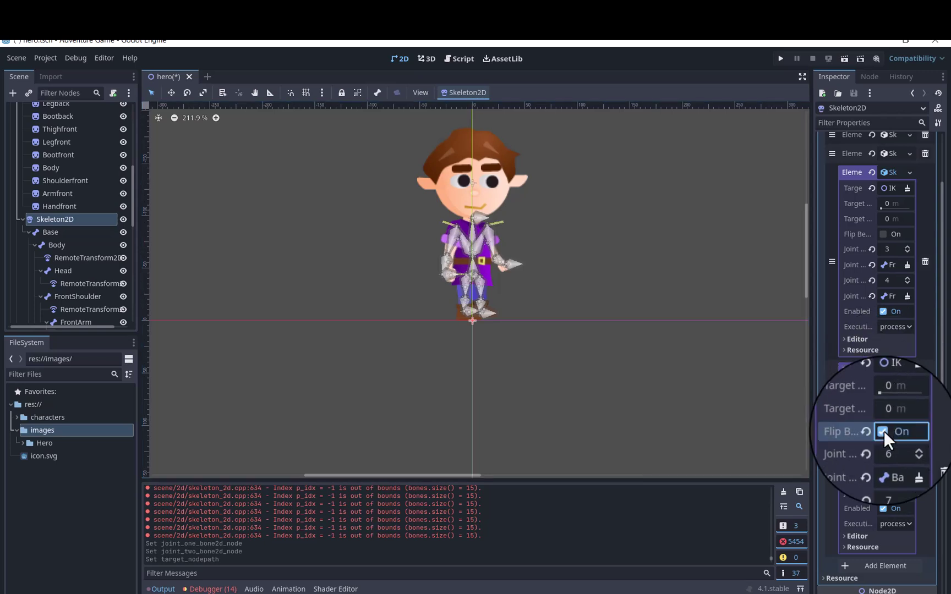
pyautogui.click(884, 235)
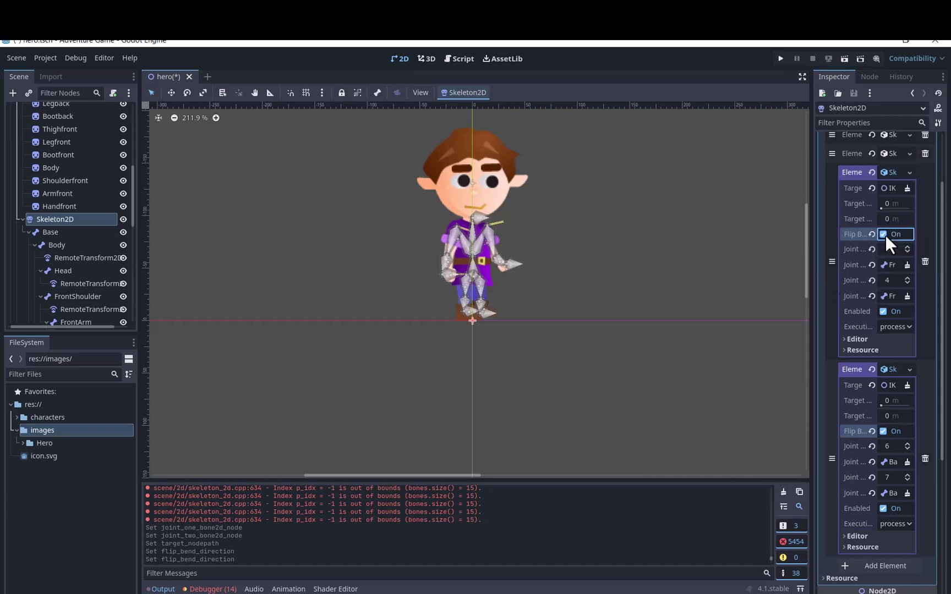
pyautogui.scroll(2, 947, 248)
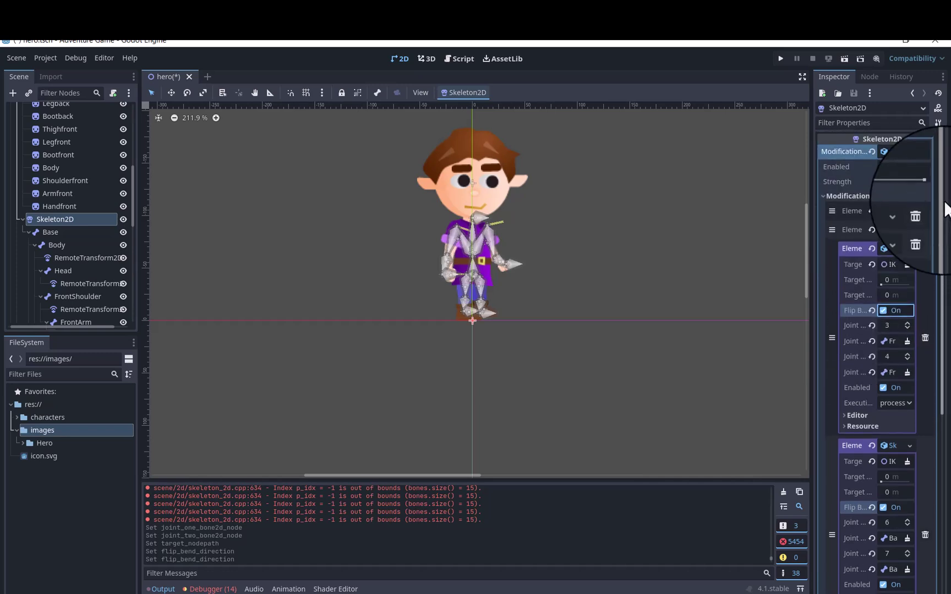
pyautogui.scroll(1, 927, 190)
pyautogui.click(884, 164)
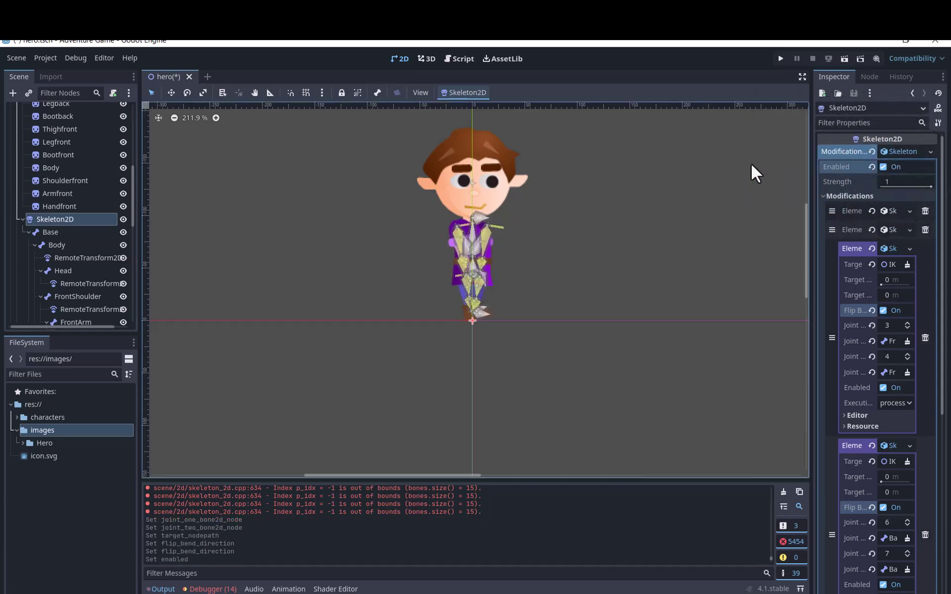
# Test the front leg's IK by moving IKTargetFrontLeg to about (-36, 0) and dragging it upward.
pyautogui.moveTo(131, 212); pyautogui.dragTo(131, 323)
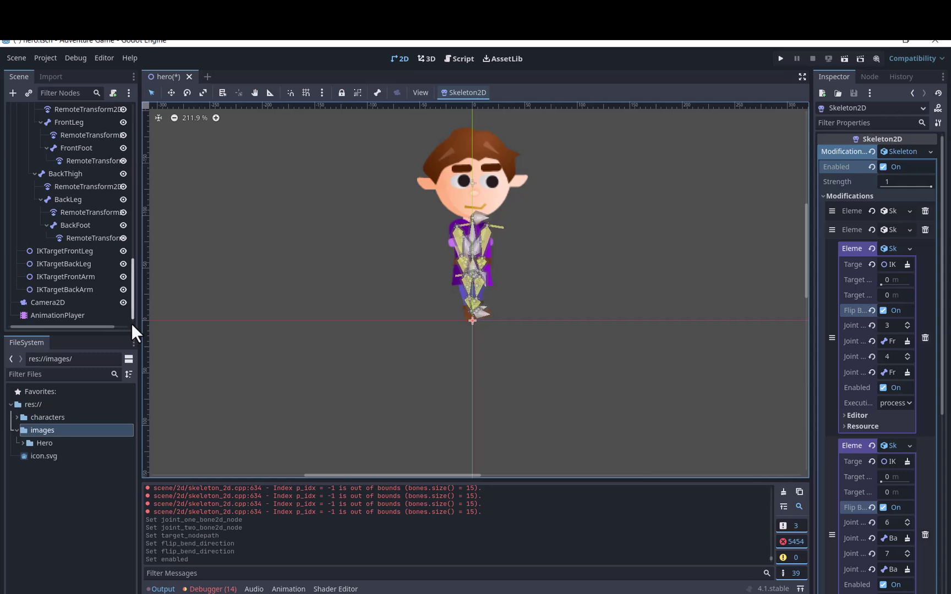
pyautogui.click(73, 250)
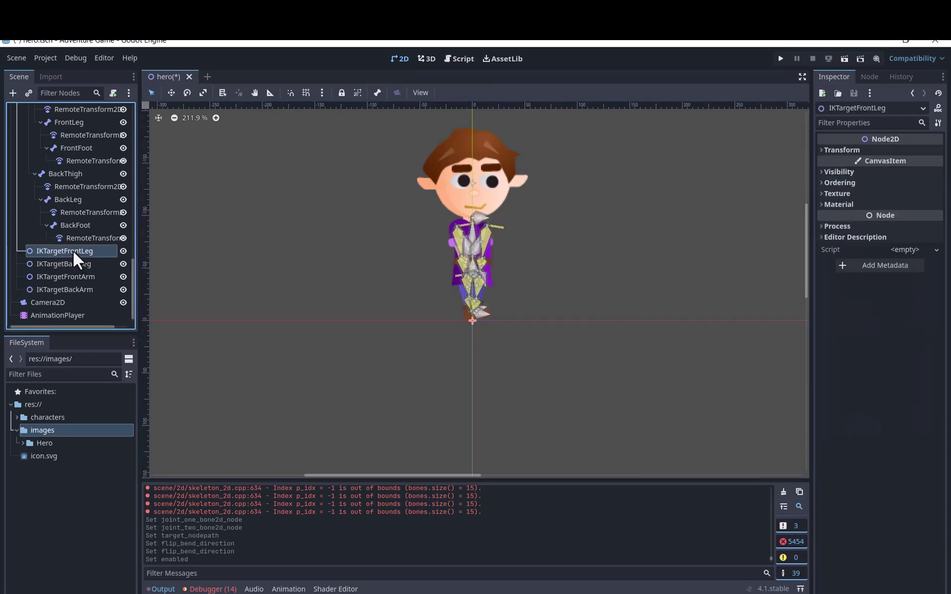
pyautogui.moveTo(486, 321); pyautogui.dragTo(448, 299)
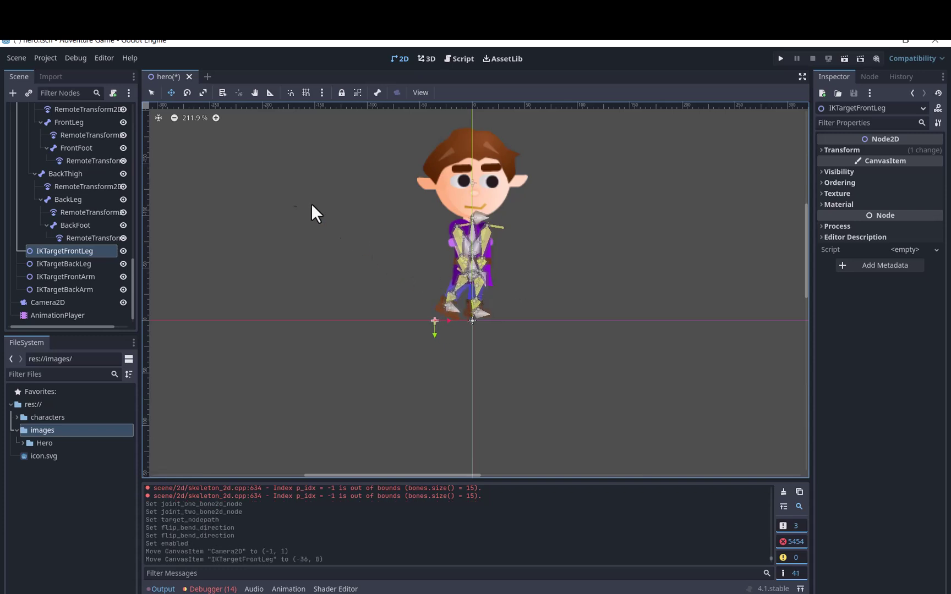
pyautogui.click(151, 92)
pyautogui.moveTo(434, 319); pyautogui.dragTo(439, 297)
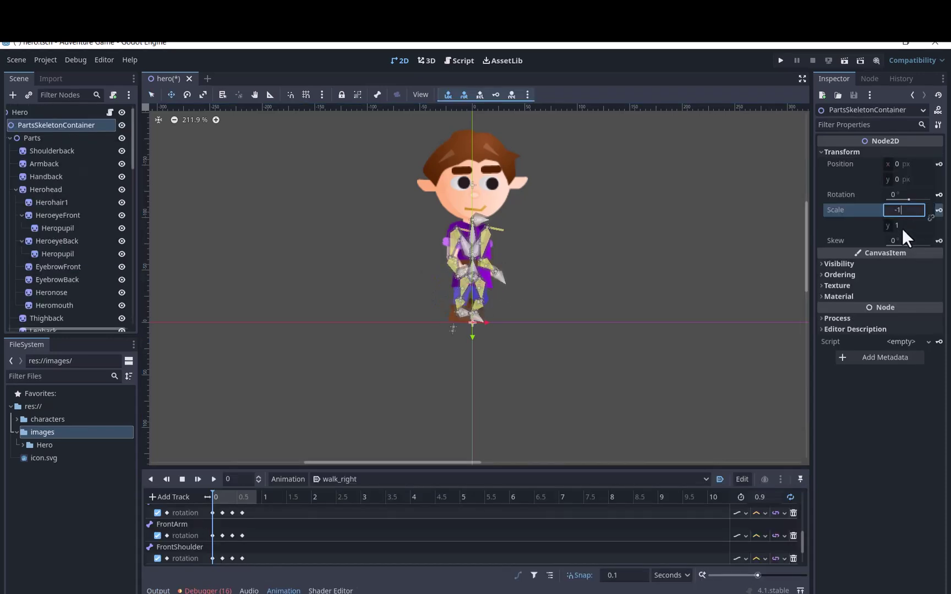
# Try flipping PartsSkeletonContainer with an X scale of -1 and moving the front and back leg IK targets.
pyautogui.click(902, 226)
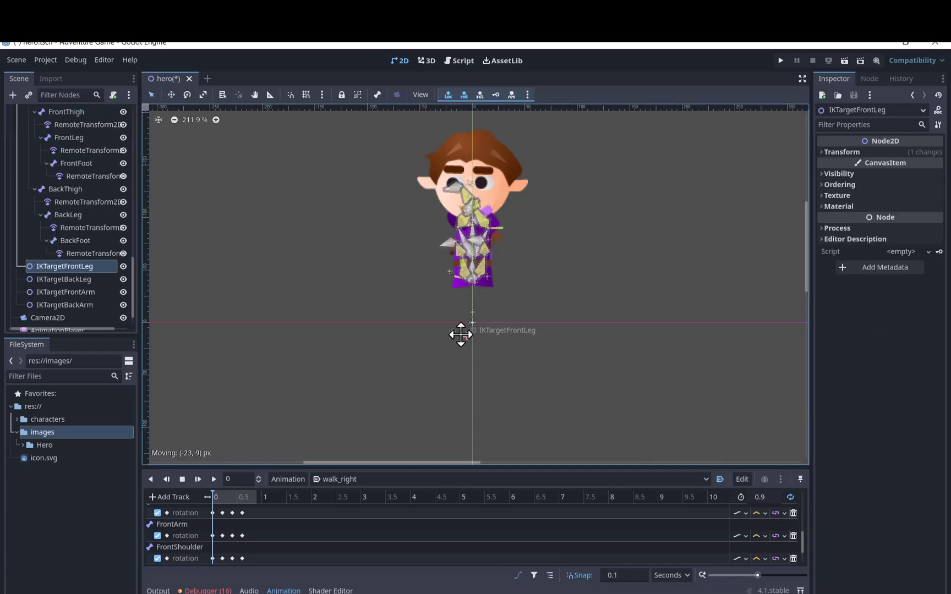
pyautogui.moveTo(461, 331); pyautogui.dragTo(476, 252)
pyautogui.click(85, 279)
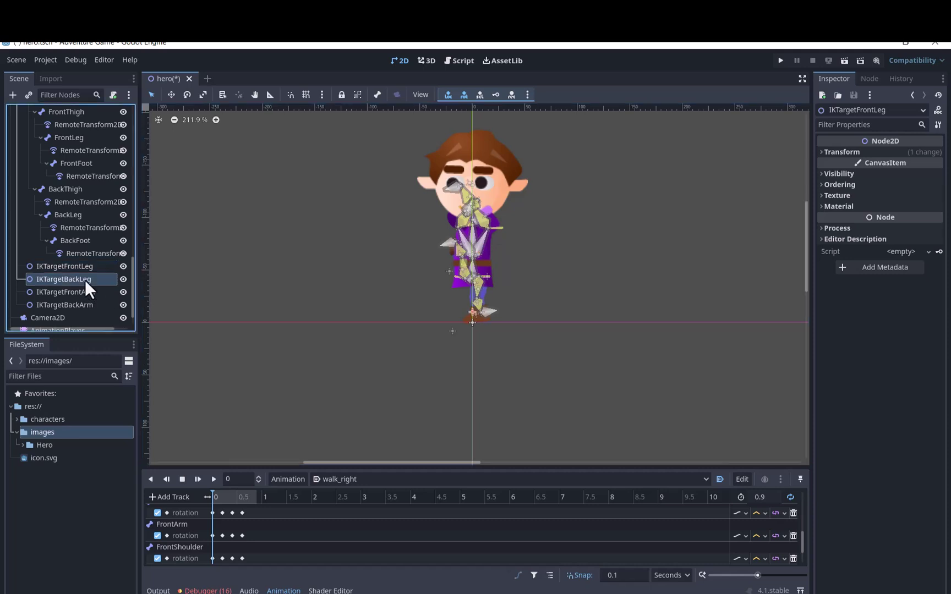
pyautogui.moveTo(474, 312); pyautogui.dragTo(447, 309)
# Pose the hero by moving IKTargetFrontLeg to about (-24, -16), IKTargetFrontArm to (-43, -50) and IKTargetBackArm to (44, -80).
pyautogui.click(456, 316)
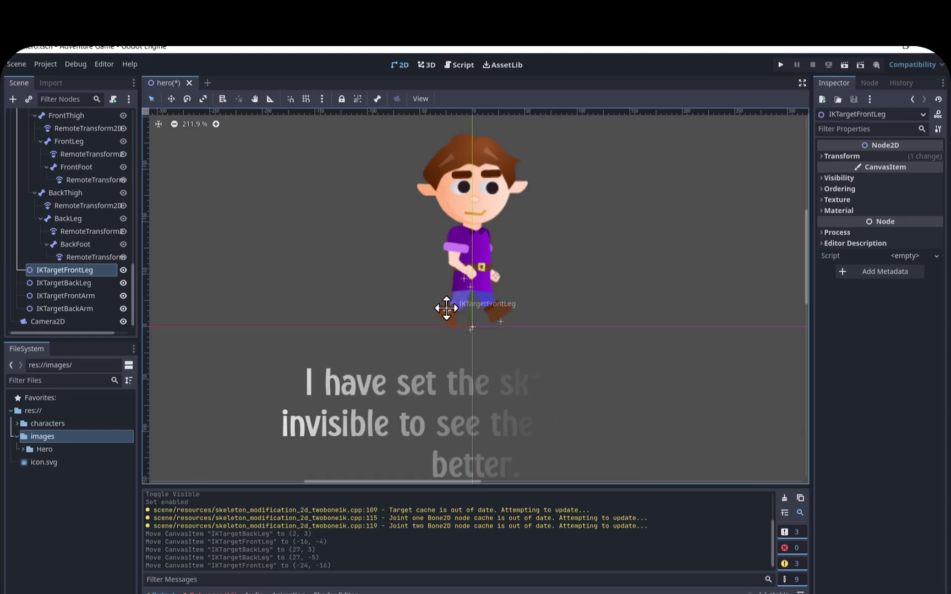
pyautogui.click(86, 294)
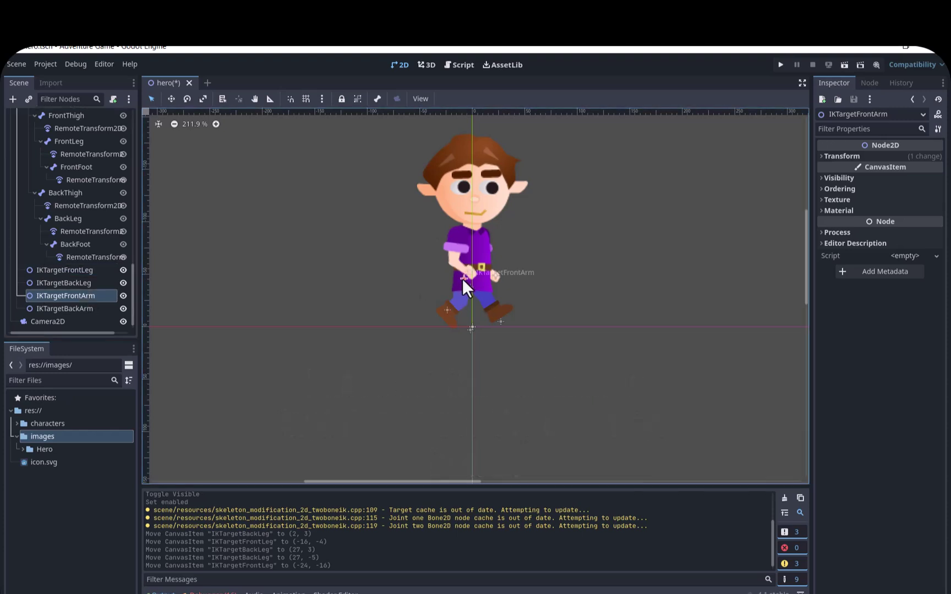
pyautogui.moveTo(463, 279); pyautogui.dragTo(439, 272)
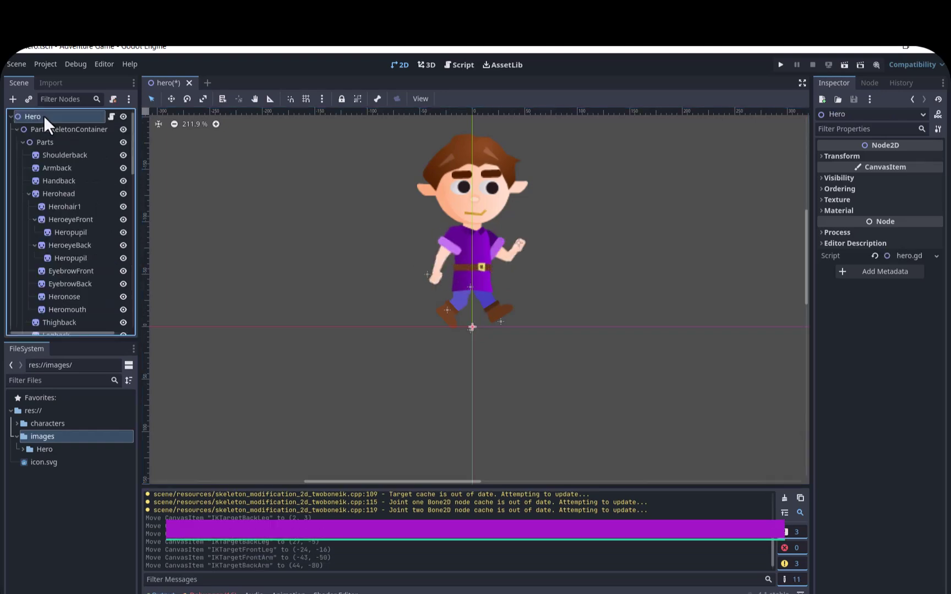
# Add an AnimationPlayer node as a child of the Hero root node.
pyautogui.rightClick(45, 118)
pyautogui.click(71, 143)
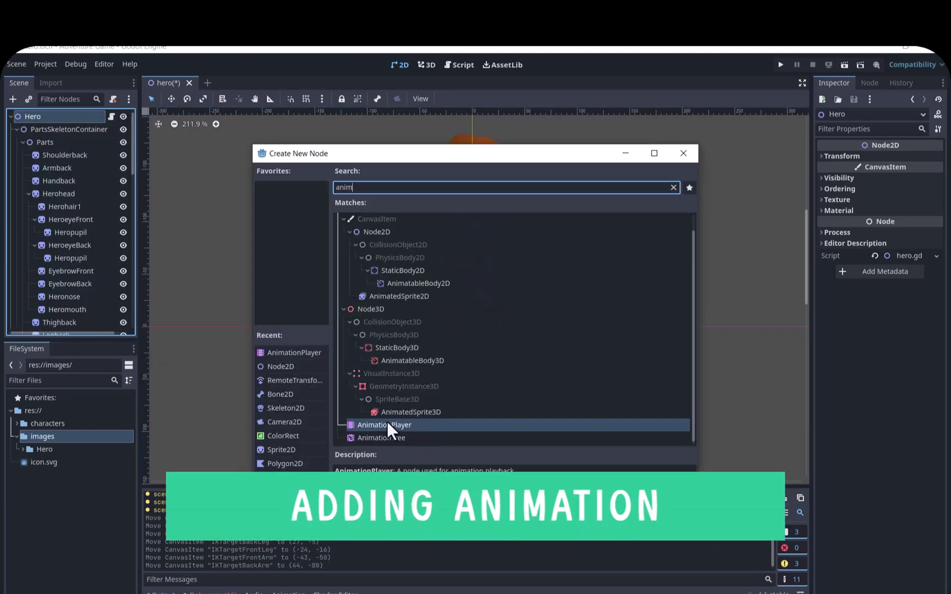
pyautogui.doubleClick(387, 421)
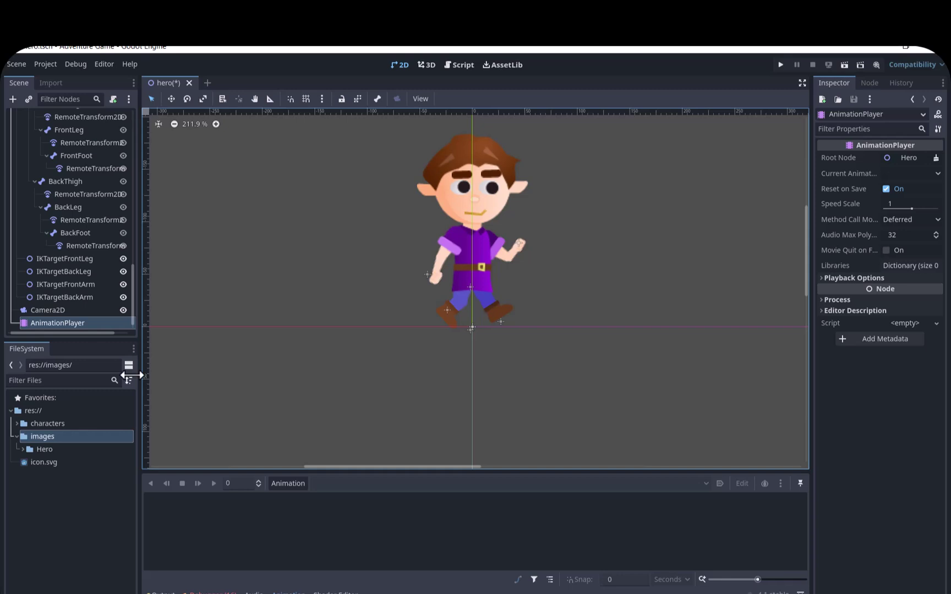
# Create a new animation named walk_right in the AnimationPlayer.
pyautogui.click(295, 481)
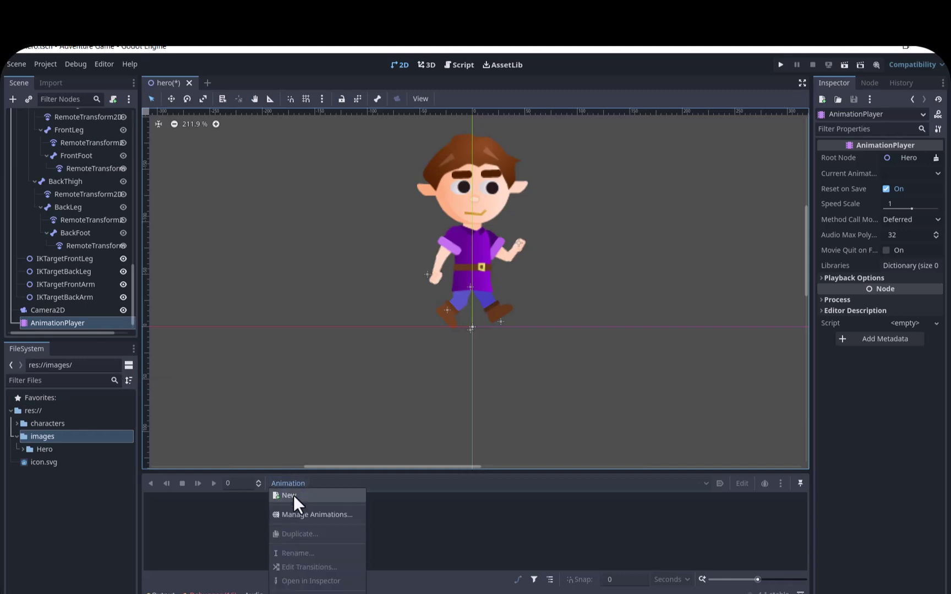
pyautogui.click(289, 495)
pyautogui.write('walk_right')
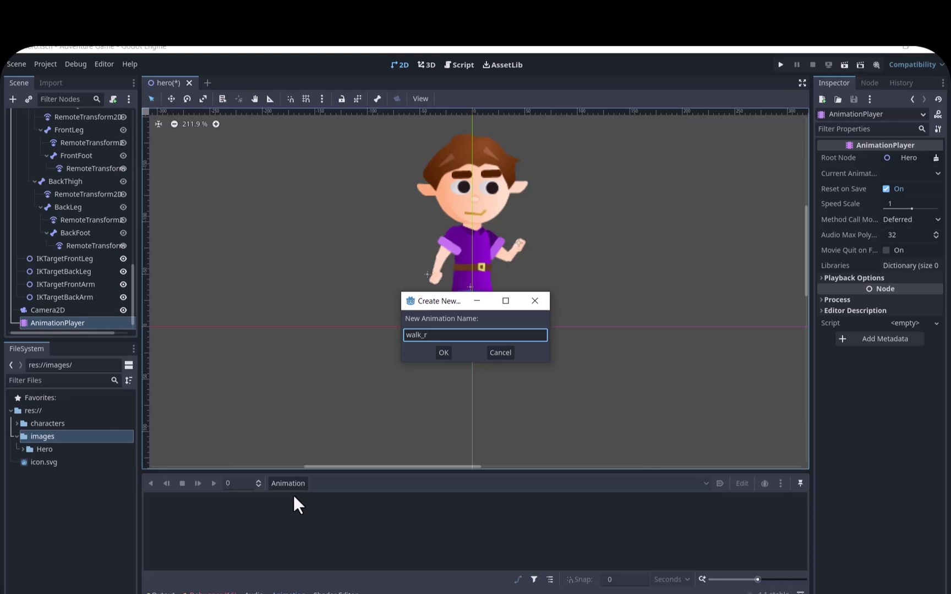
pyautogui.click(445, 353)
pyautogui.click(447, 353)
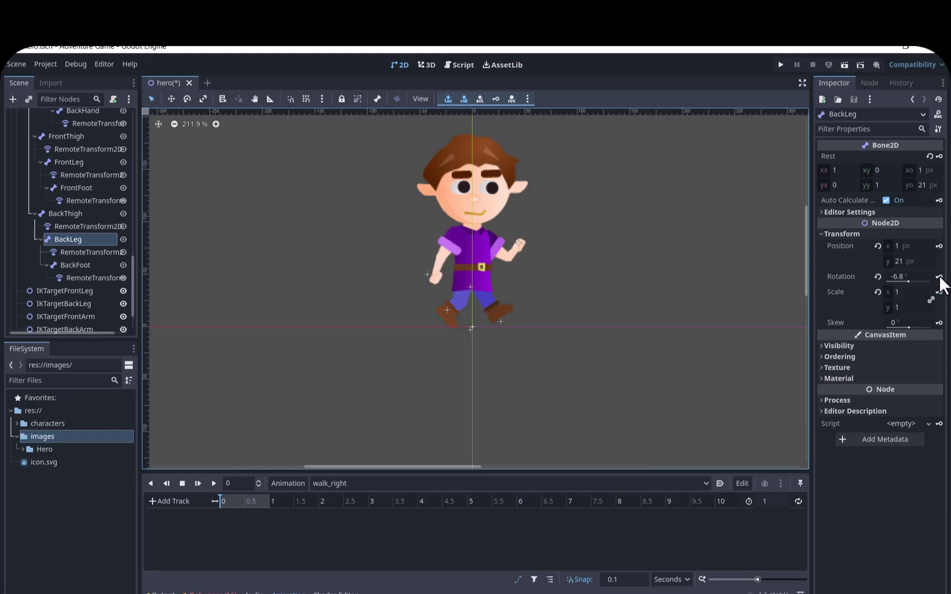
# Insert rotation keys at 0 s in walk_right for the BackLeg and BackThigh bones, creating their tracks with RESET tracks.
pyautogui.click(939, 277)
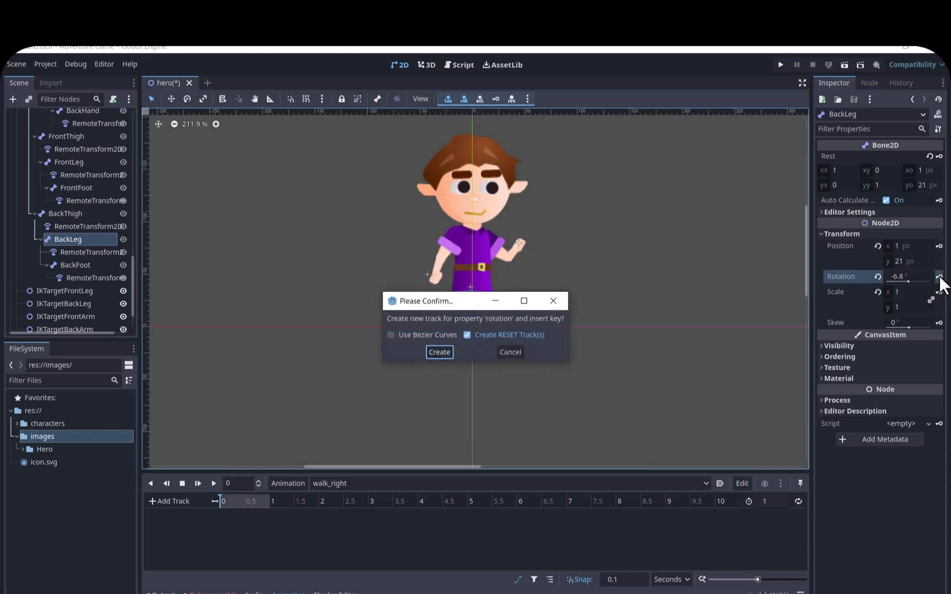
pyautogui.click(436, 352)
pyautogui.click(64, 213)
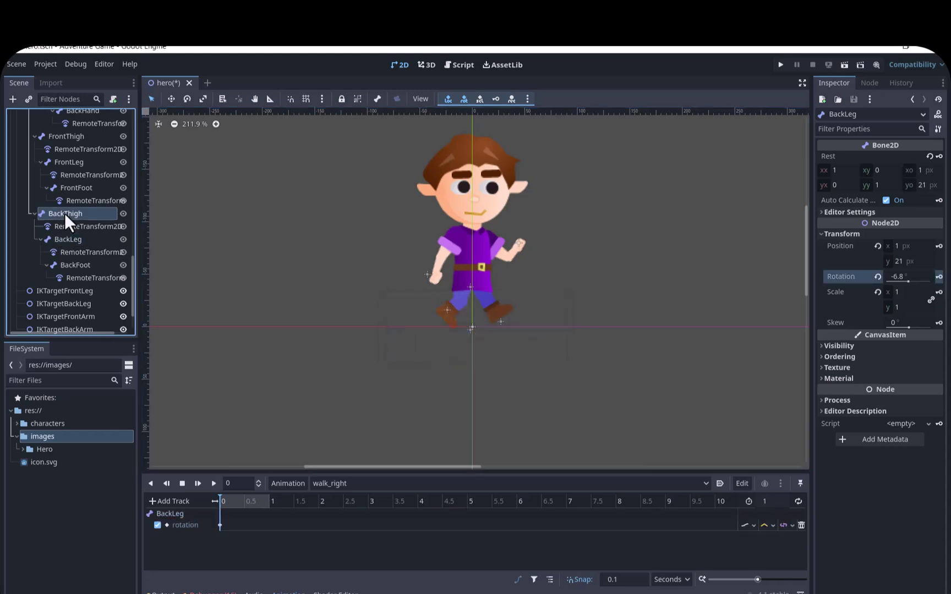
pyautogui.click(939, 277)
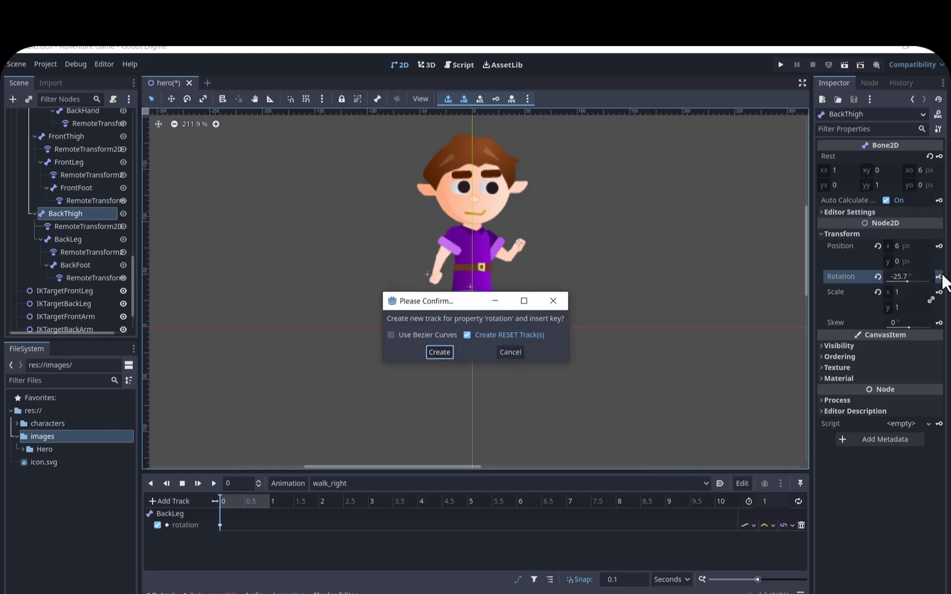
pyautogui.click(440, 353)
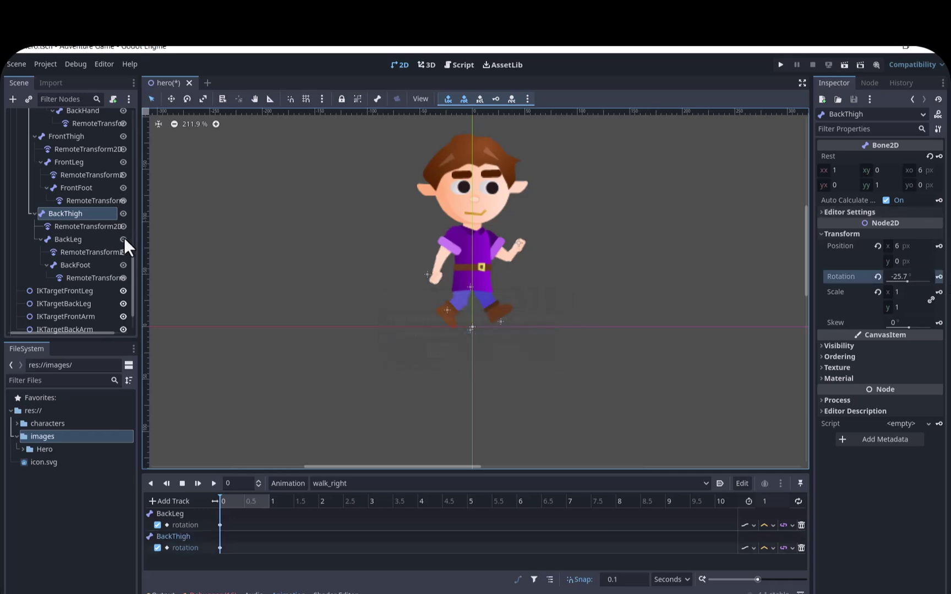
# Insert rotation keys at 0 s in walk_right for the FrontLeg and FrontThigh bones, creating their tracks with RESET tracks.
pyautogui.moveTo(132, 271); pyautogui.dragTo(91, 252)
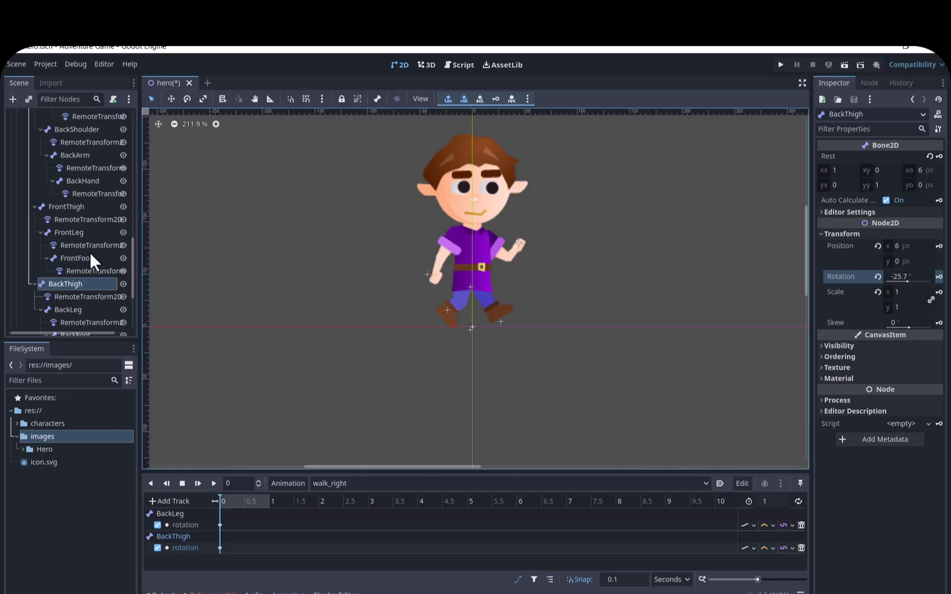
pyautogui.click(71, 234)
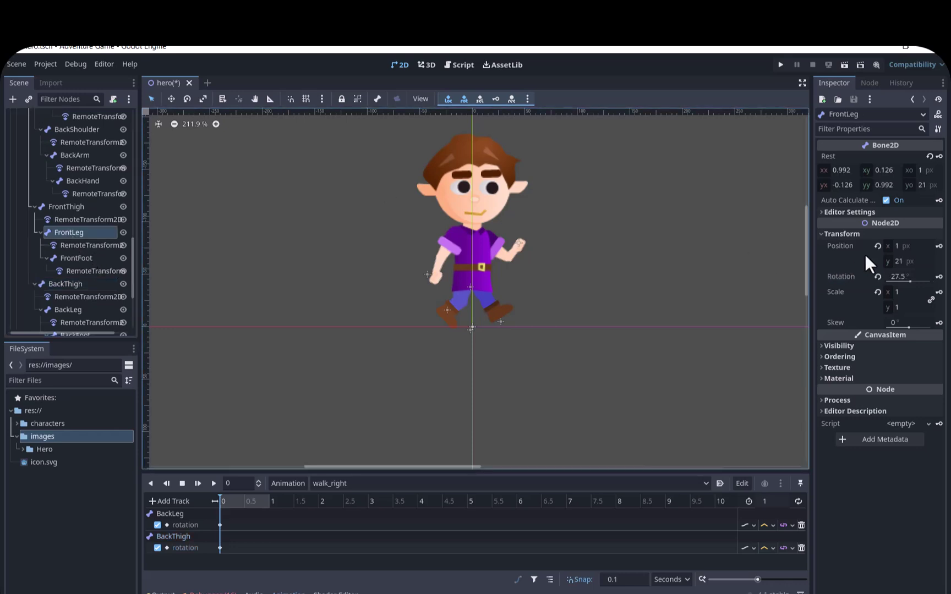
pyautogui.click(939, 277)
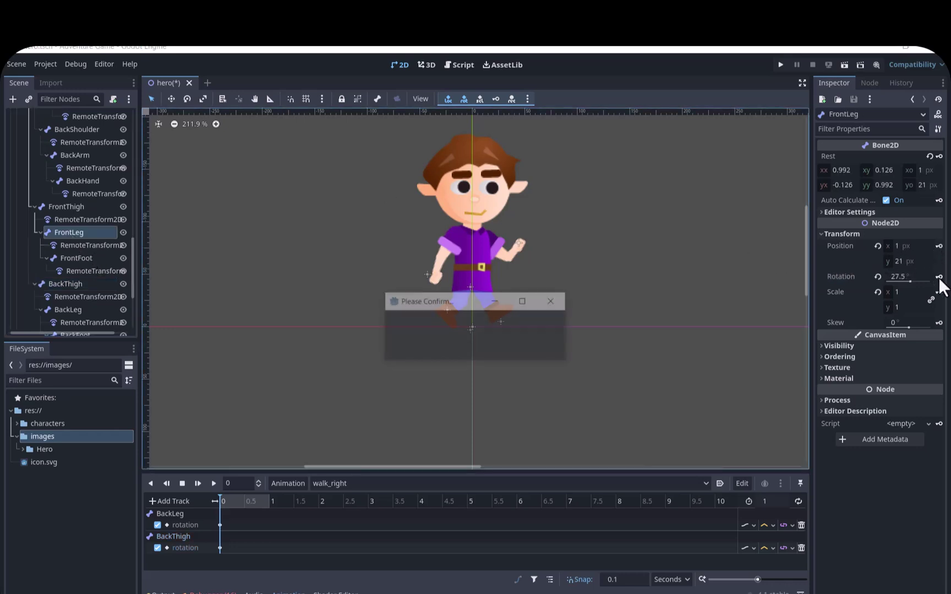
pyautogui.click(440, 352)
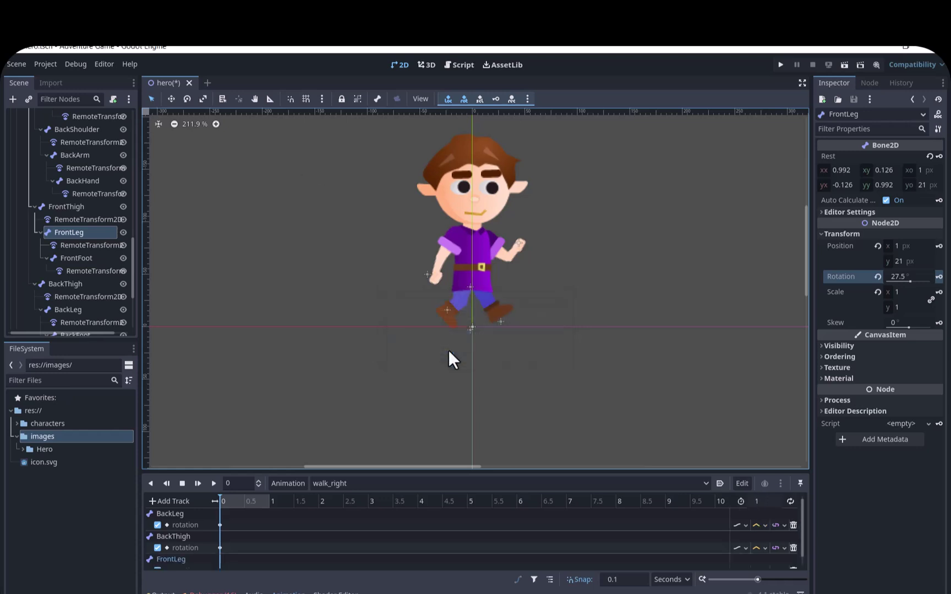
pyautogui.click(77, 208)
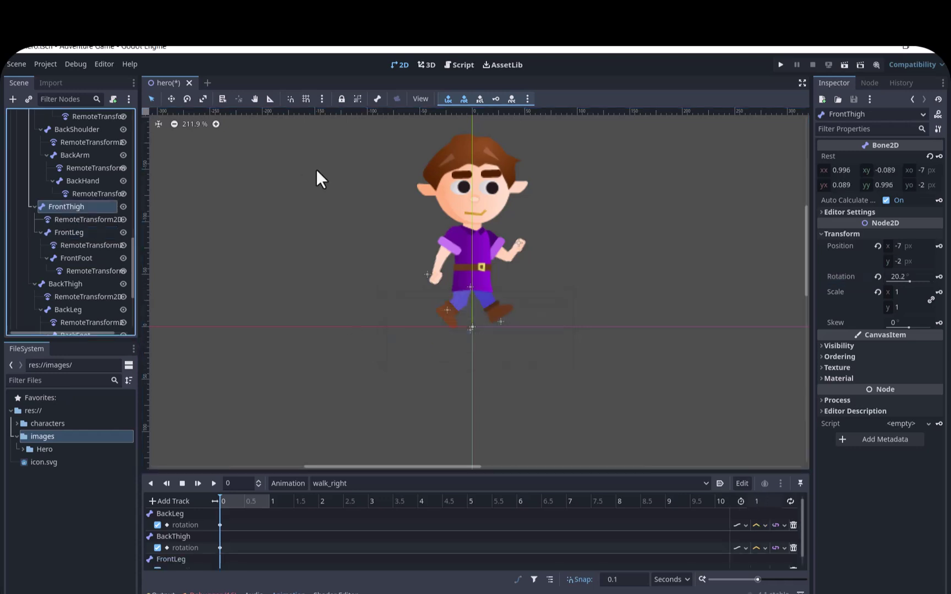
pyautogui.click(939, 277)
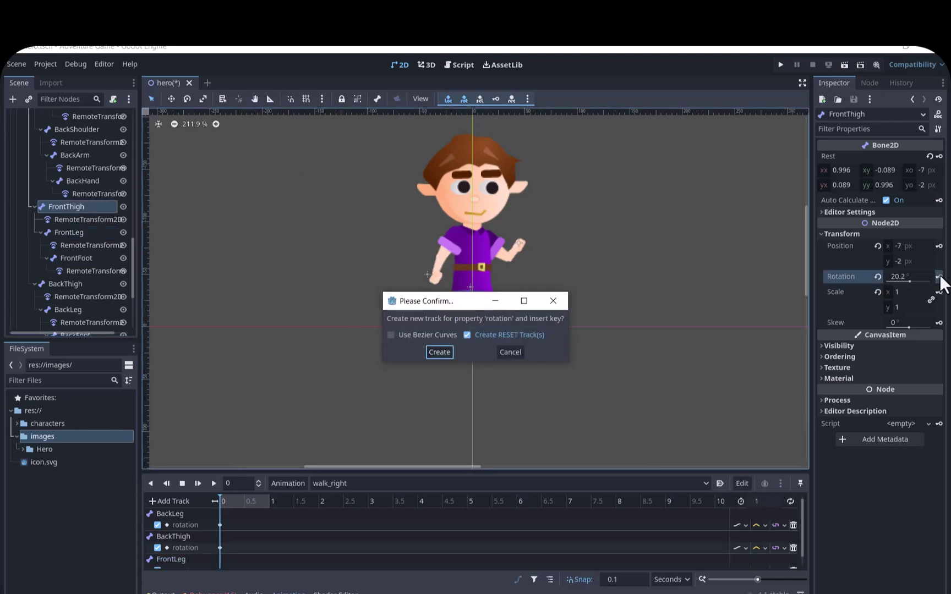
pyautogui.click(438, 352)
# Insert rotation keys at 0 s for the BackArm and BackShoulder bones, creating their tracks with RESET tracks.
pyautogui.scroll(4, 132, 268)
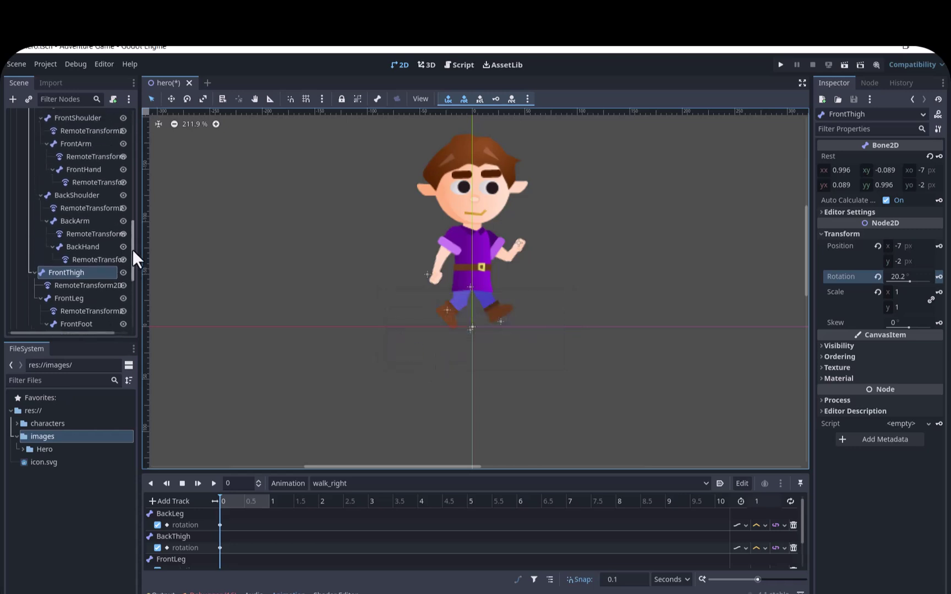
pyautogui.click(80, 241)
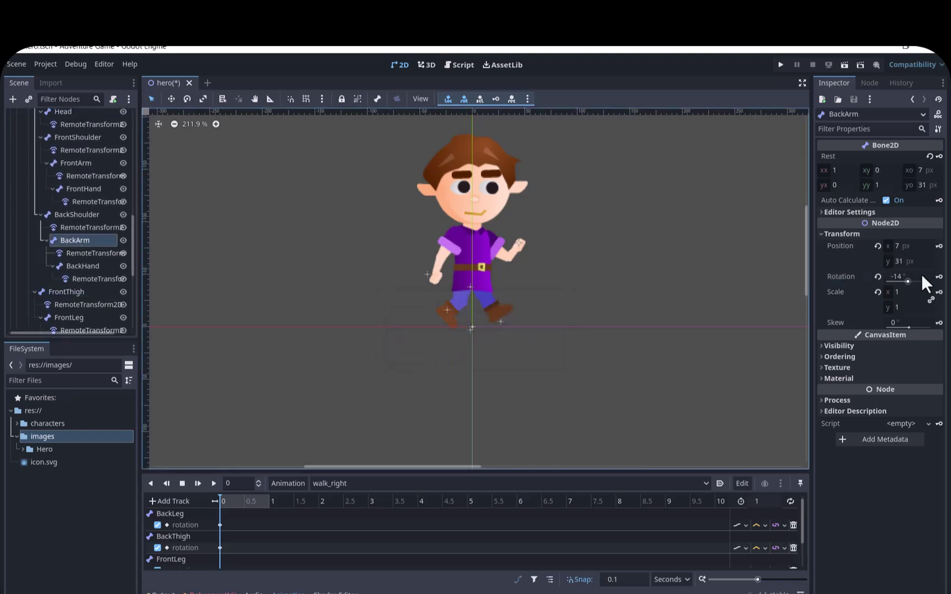
pyautogui.click(939, 277)
pyautogui.click(439, 352)
pyautogui.click(70, 214)
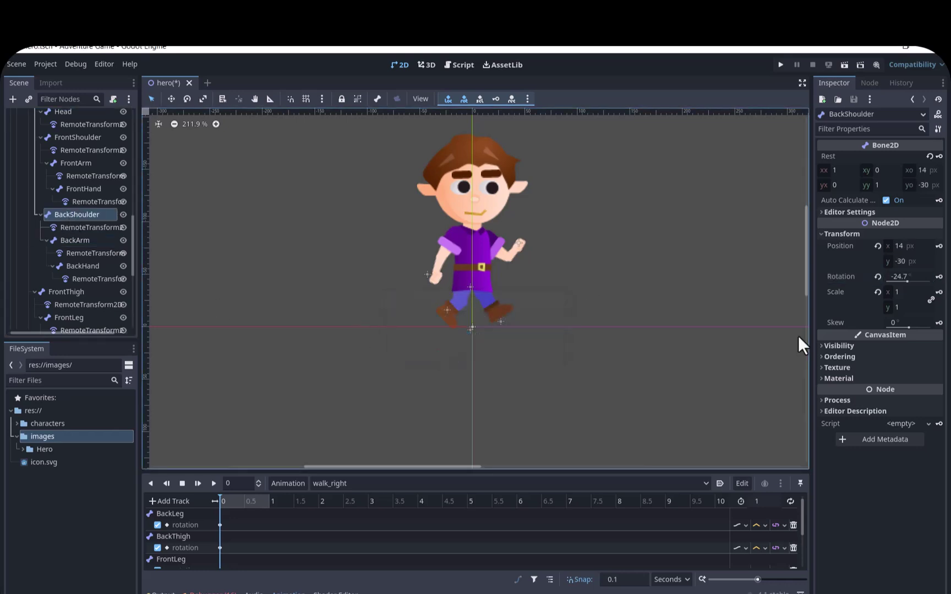
pyautogui.click(939, 277)
pyautogui.click(440, 353)
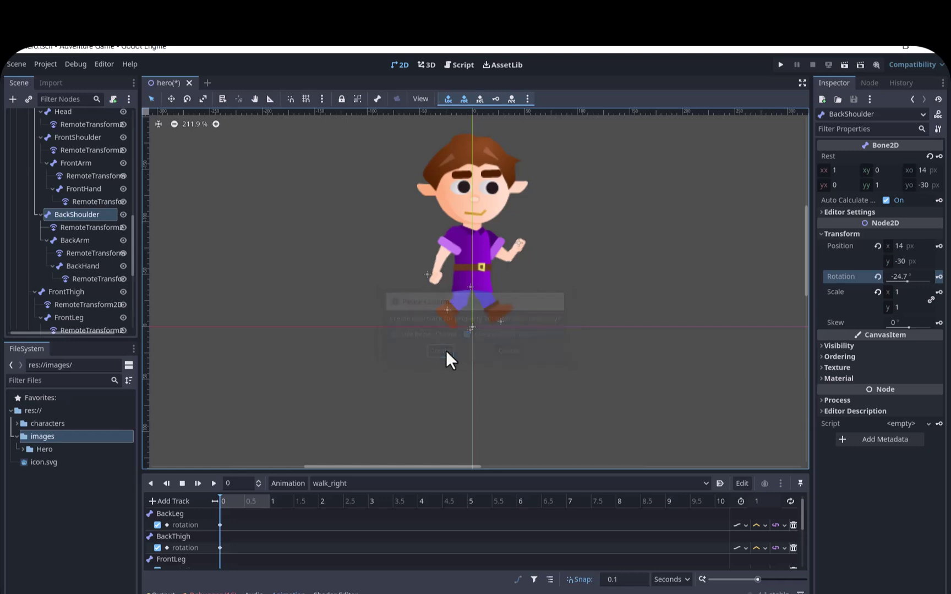
# Insert rotation keys at 0 s for the FrontArm and FrontShoulder bones, creating their tracks with RESET tracks.
pyautogui.moveTo(132, 236); pyautogui.dragTo(132, 216)
pyautogui.click(87, 222)
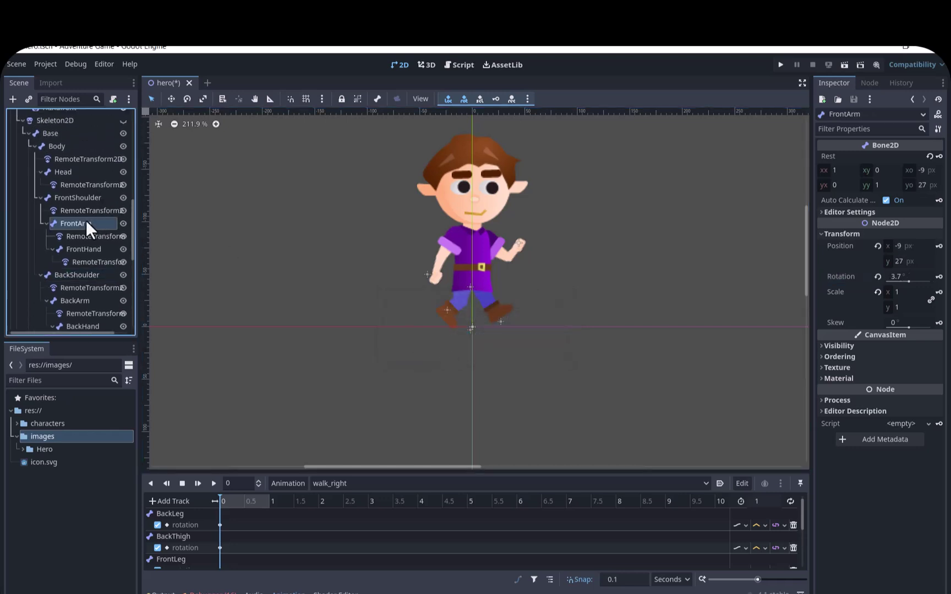
pyautogui.click(939, 277)
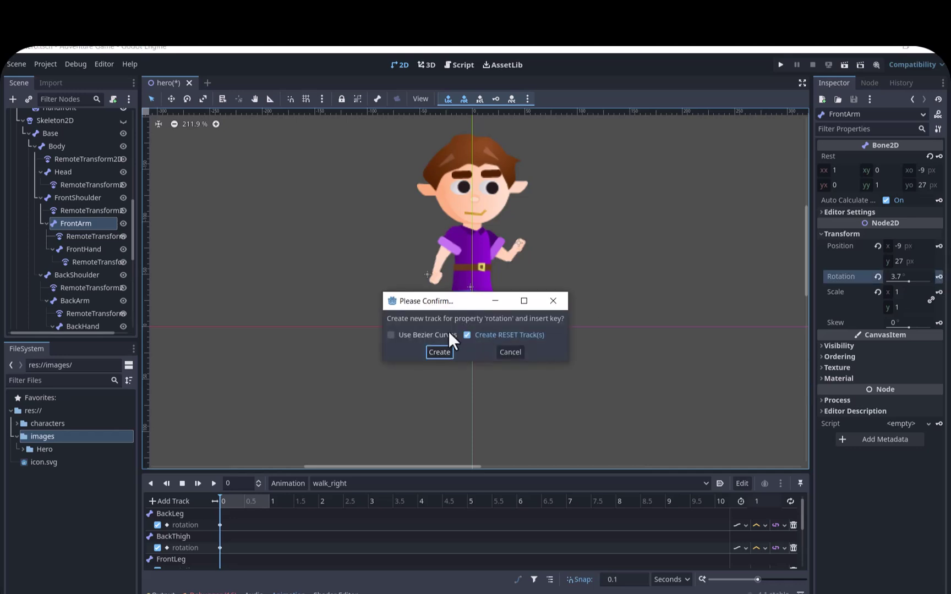
pyautogui.click(439, 352)
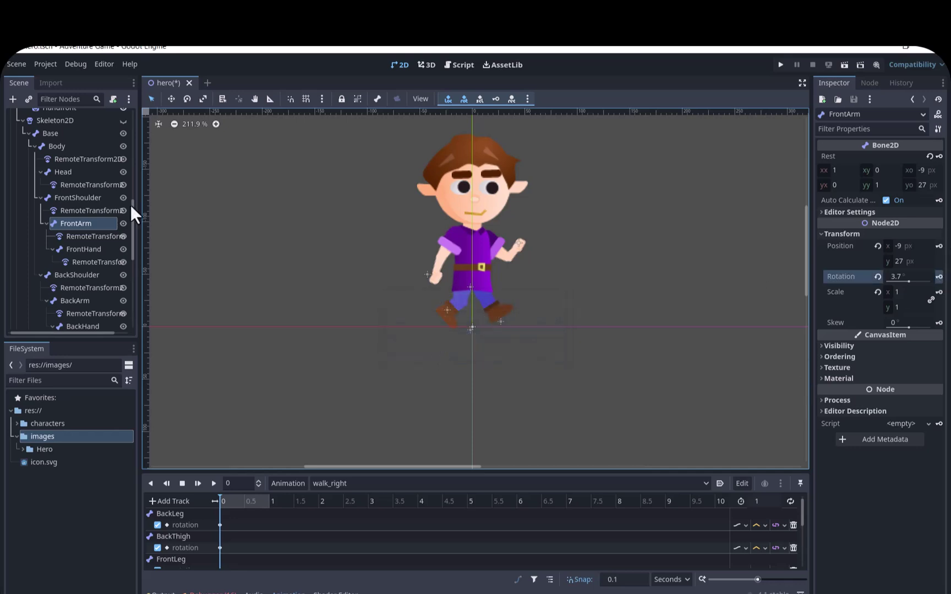
pyautogui.click(67, 197)
pyautogui.click(939, 277)
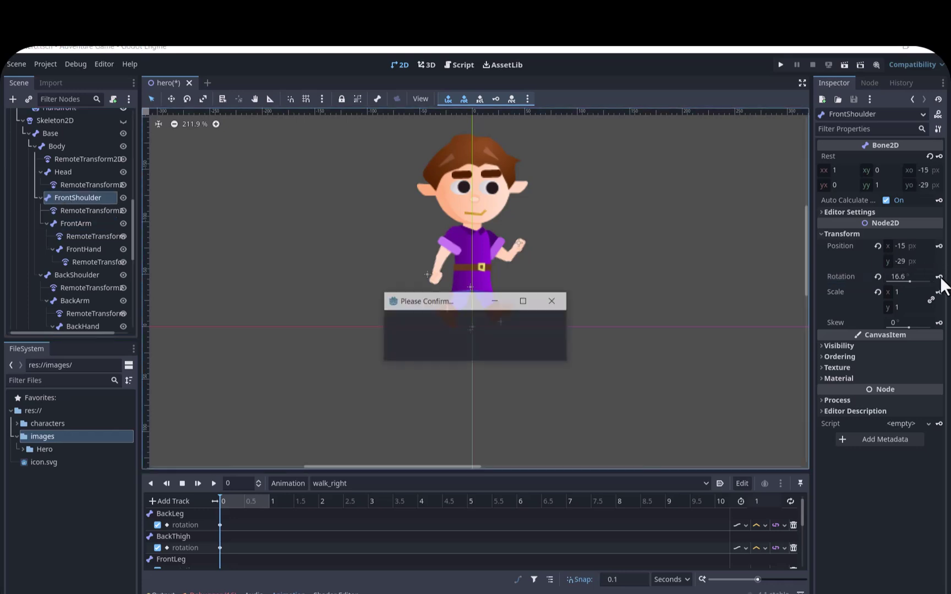
pyautogui.click(451, 353)
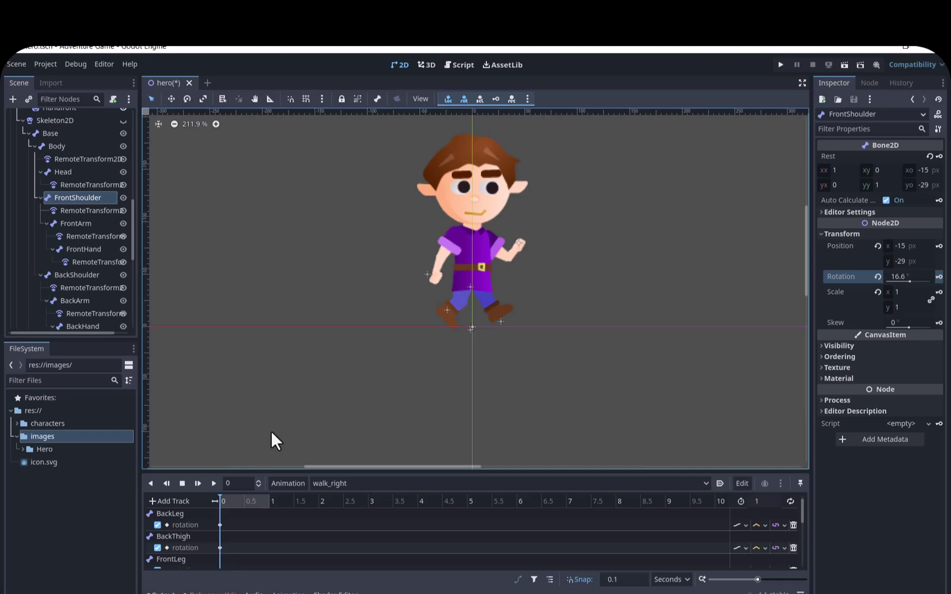
# Set the animation time to 0.2 s and pose the legs with IKTargetBackLeg straight below the body and IKTargetFrontLeg raised slightly ahead.
pyautogui.click(228, 501)
pyautogui.click(500, 324)
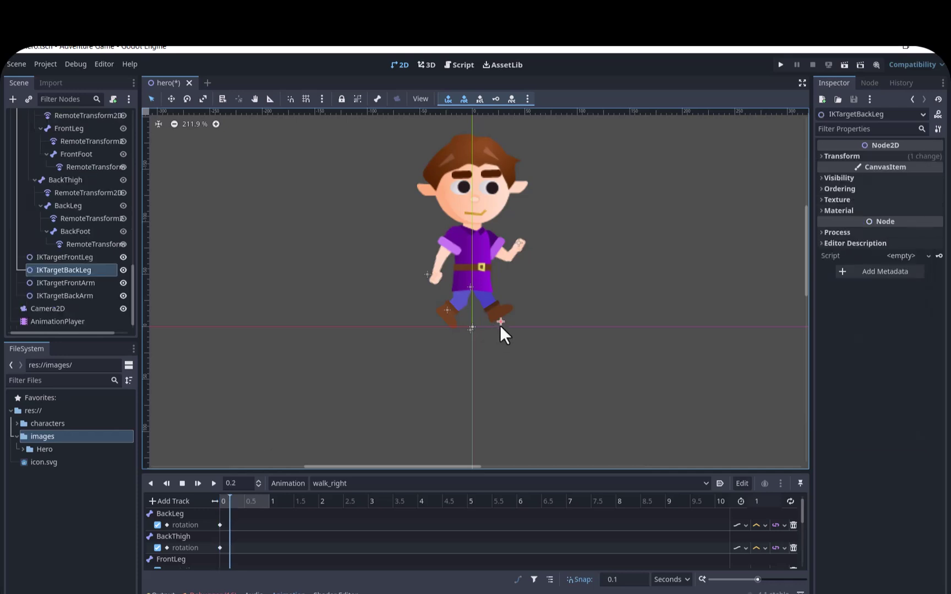
pyautogui.moveTo(501, 322); pyautogui.dragTo(471, 345)
pyautogui.moveTo(446, 309); pyautogui.dragTo(474, 306)
# Pose the arms for 0.2 s by moving IKTargetFrontArm in front of the hip and IKTargetBackArm down and inward to belt height.
pyautogui.click(88, 283)
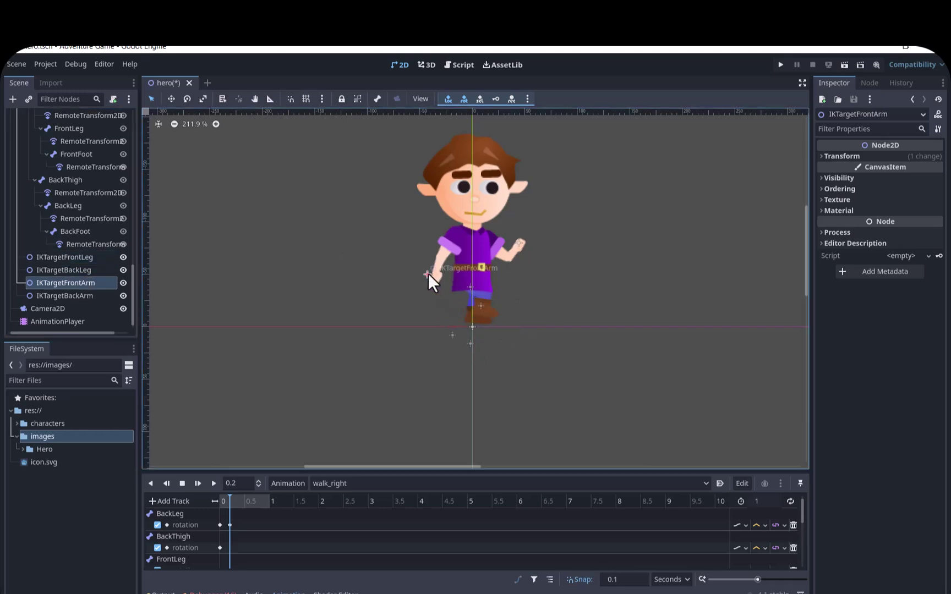
pyautogui.moveTo(426, 272); pyautogui.dragTo(458, 280)
pyautogui.click(86, 295)
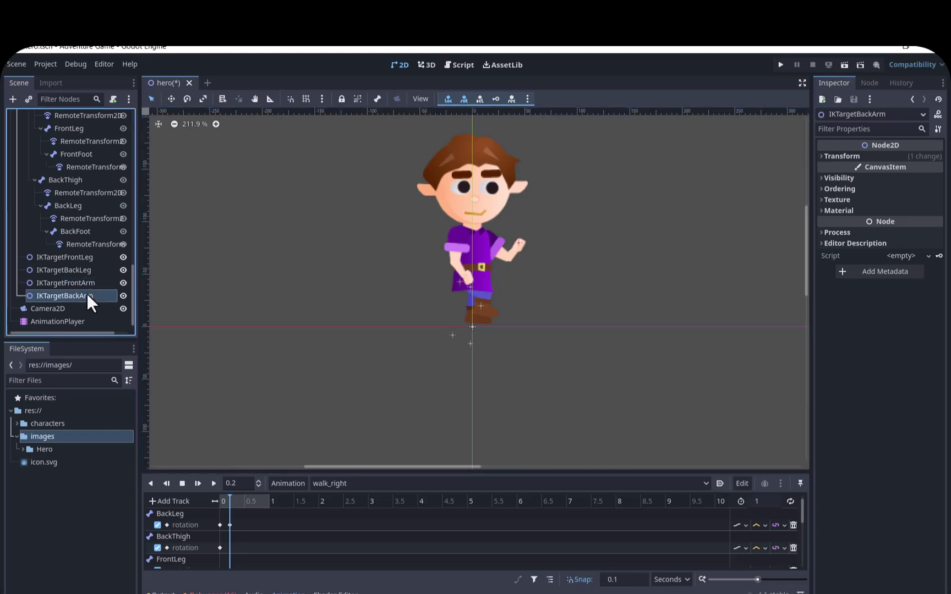
pyautogui.moveTo(519, 248); pyautogui.dragTo(501, 269)
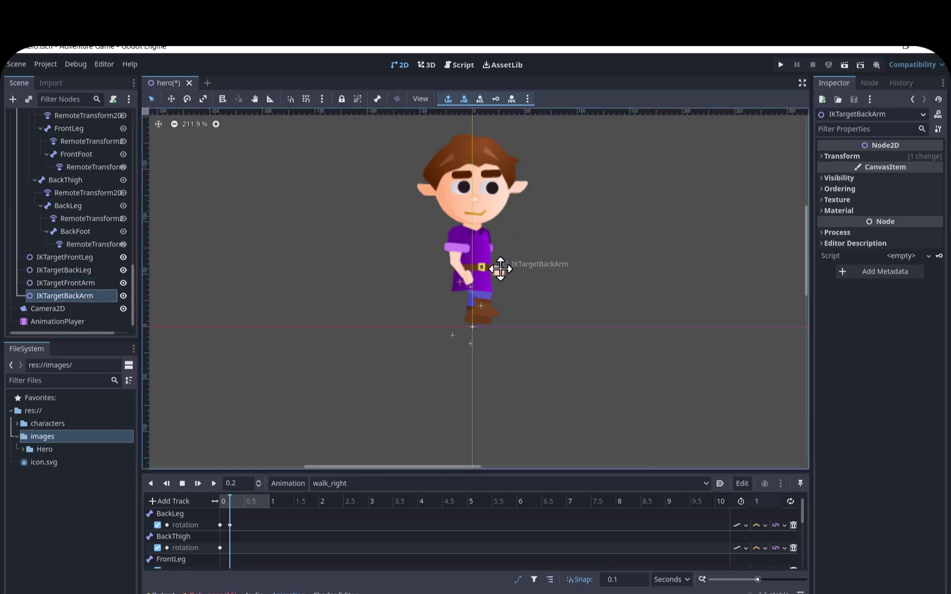
# Insert rotation keys at 0.2 s for the BackThigh, FrontLeg and FrontThigh bones.
pyautogui.click(78, 206)
pyautogui.click(65, 180)
pyautogui.click(938, 277)
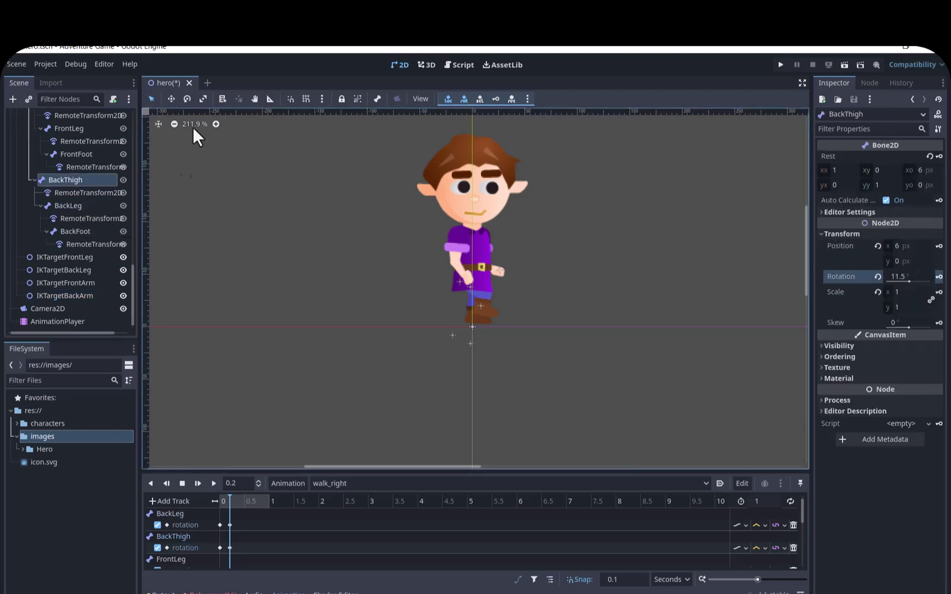
pyautogui.scroll(3, 110, 265)
pyautogui.click(81, 216)
pyautogui.click(939, 276)
pyautogui.click(76, 189)
pyautogui.click(938, 277)
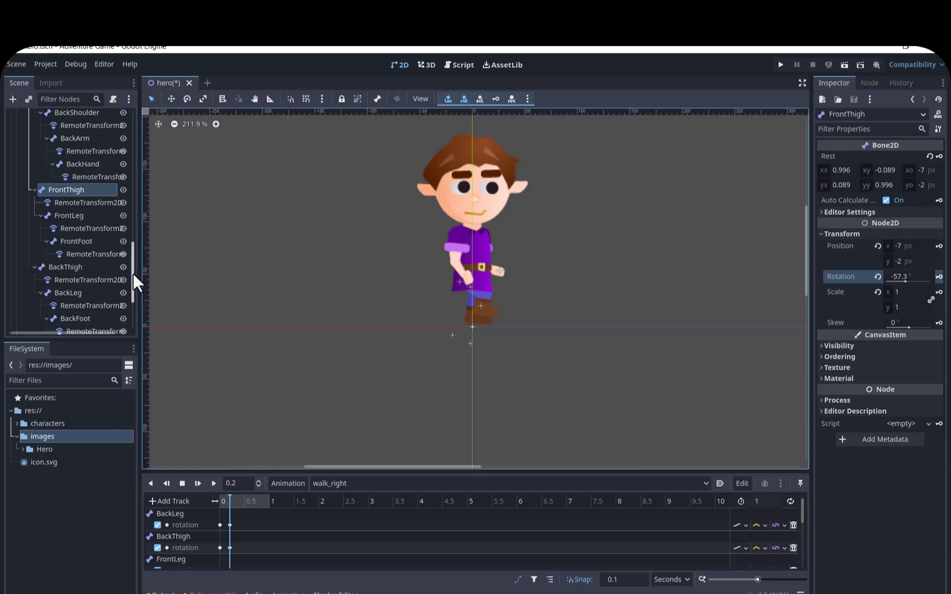
# Insert rotation keys at 0.2 s for the BackArm, BackShoulder, FrontArm and FrontShoulder bones.
pyautogui.scroll(4, 110, 259)
pyautogui.click(75, 235)
pyautogui.click(938, 276)
pyautogui.click(77, 210)
pyautogui.click(939, 276)
pyautogui.scroll(2, 134, 233)
pyautogui.click(87, 212)
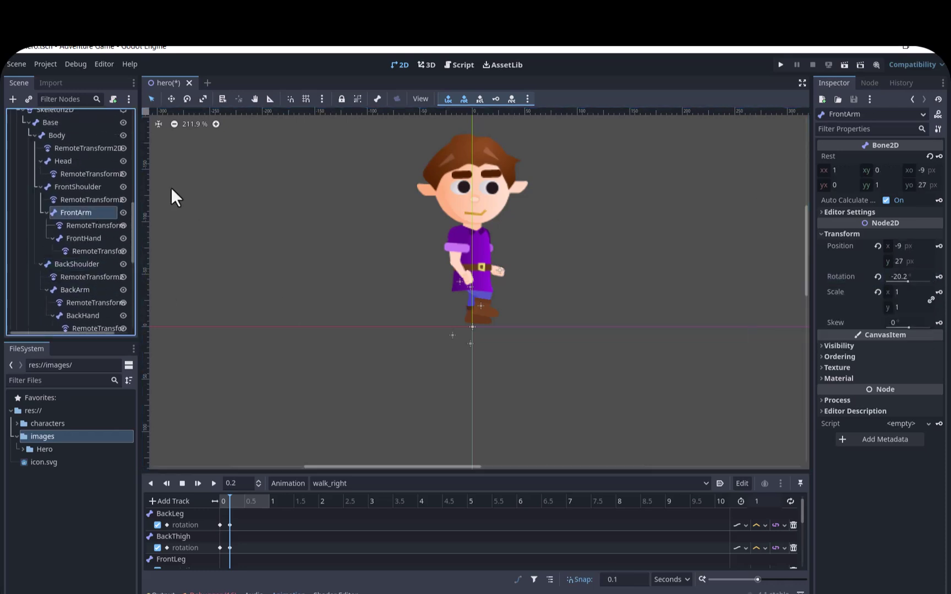
pyautogui.click(939, 277)
pyautogui.click(83, 186)
pyautogui.click(938, 277)
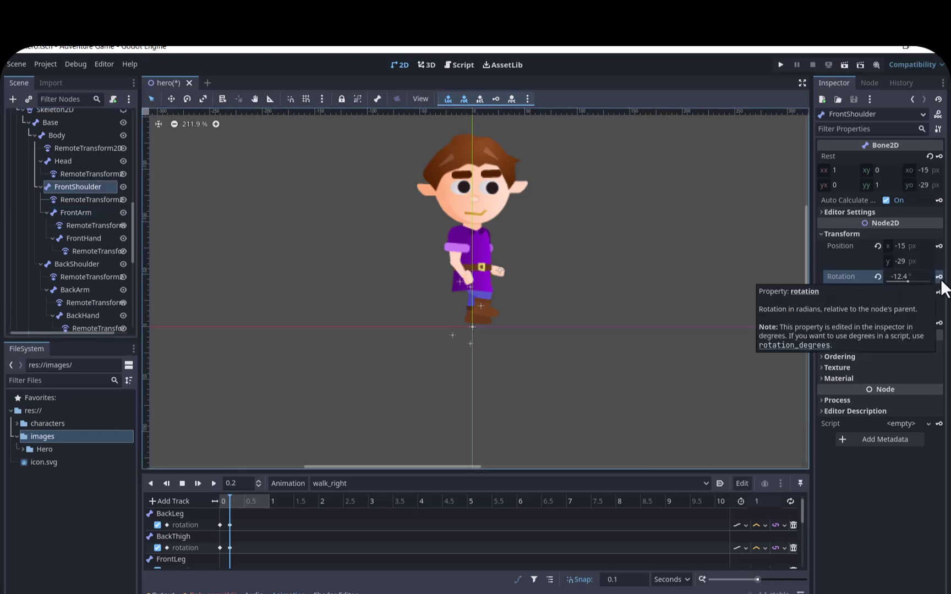
# Set the animation time to 0.5 s and pose a stride with IKTargetFrontLeg ahead of the body and IKTargetBackLeg behind it.
pyautogui.click(238, 501)
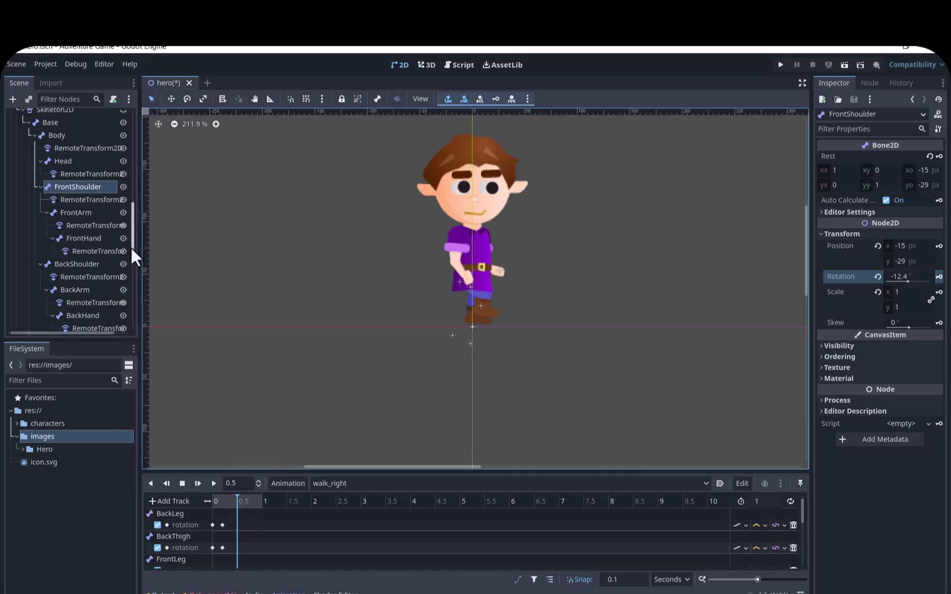
pyautogui.moveTo(131, 248); pyautogui.dragTo(124, 315)
pyautogui.click(86, 257)
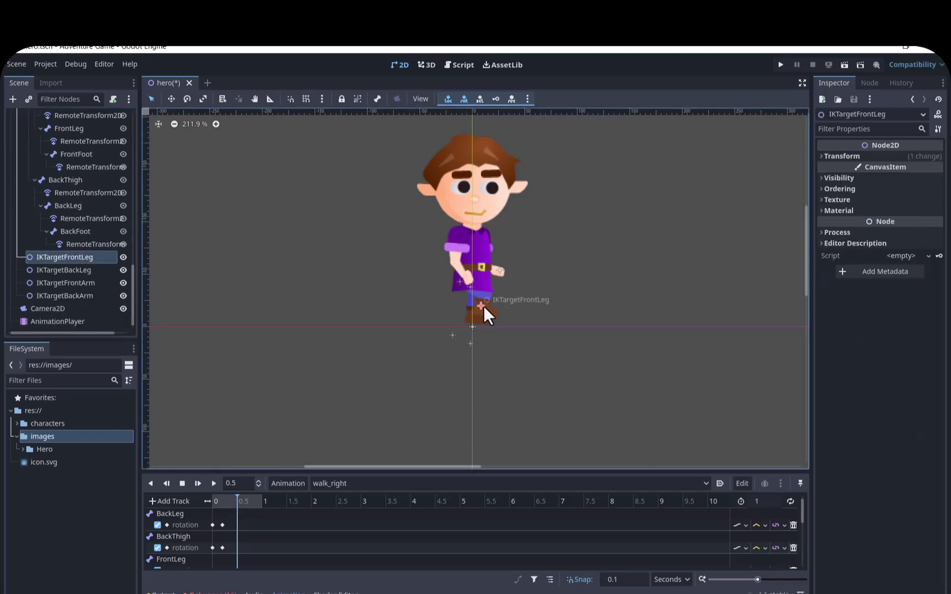
pyautogui.moveTo(482, 312); pyautogui.dragTo(500, 326)
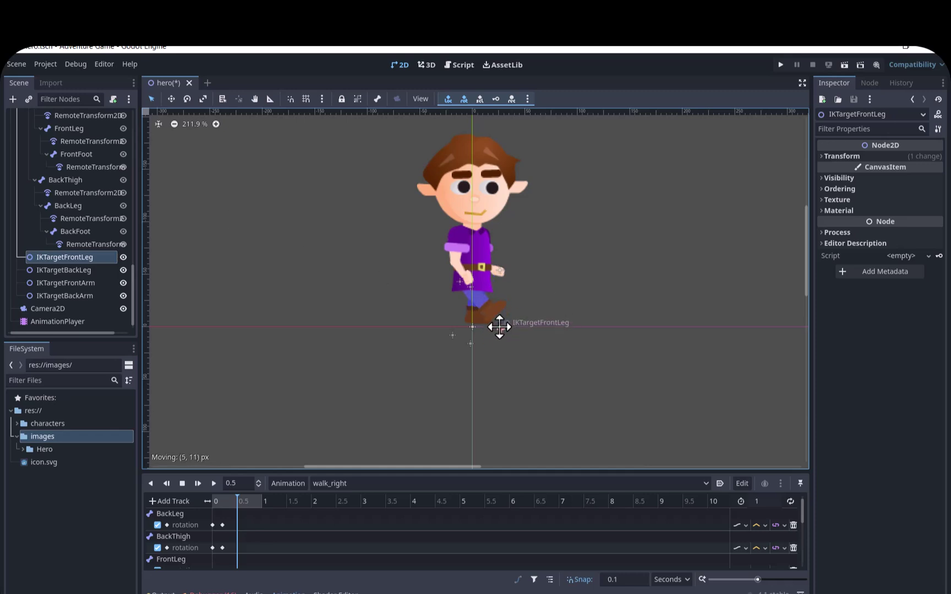
pyautogui.click(77, 269)
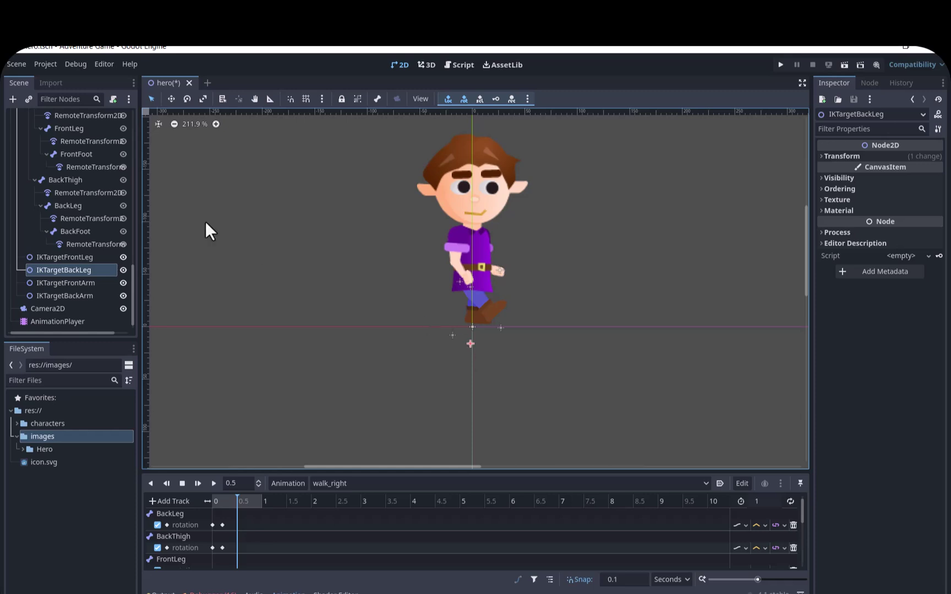
pyautogui.moveTo(472, 355); pyautogui.dragTo(441, 340)
# Pose the arms for 0.5 s by moving IKTargetFrontArm back behind the hip and IKTargetBackArm forward and slightly up.
pyautogui.moveTo(498, 333); pyautogui.dragTo(438, 275)
pyautogui.click(83, 282)
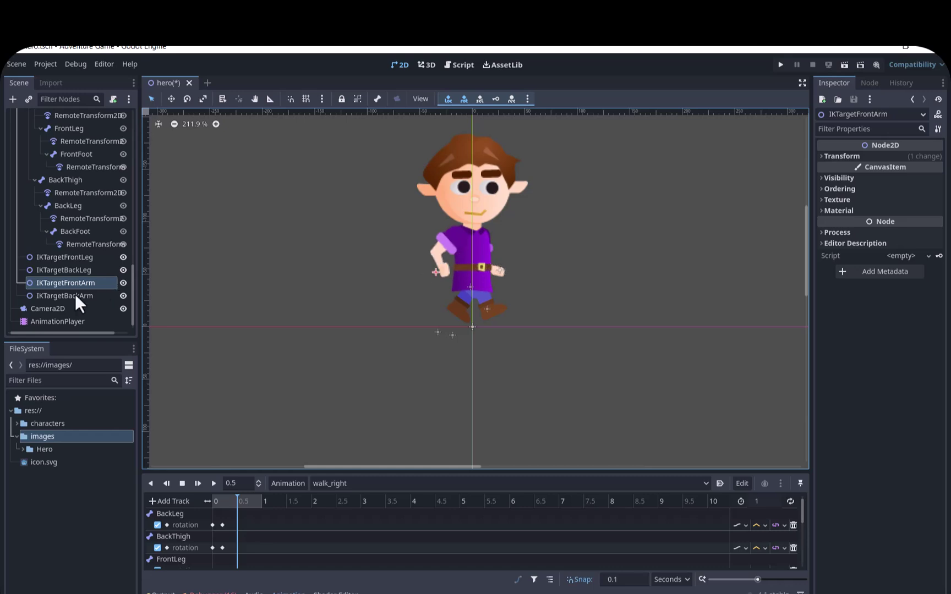
pyautogui.click(69, 296)
pyautogui.moveTo(497, 272); pyautogui.dragTo(514, 261)
# Insert rotation keys at 0.5 s for the BackLeg, BackThigh, FrontLeg and FrontThigh bones.
pyautogui.click(75, 231)
pyautogui.click(68, 205)
pyautogui.click(939, 277)
pyautogui.click(65, 180)
pyautogui.click(939, 277)
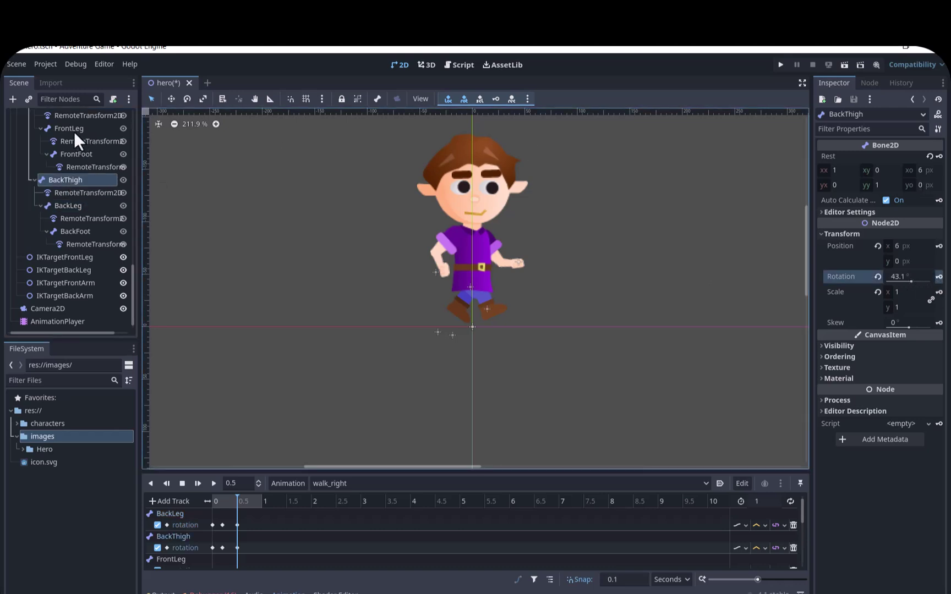
pyautogui.click(75, 130)
pyautogui.click(939, 277)
pyautogui.scroll(4, 131, 287)
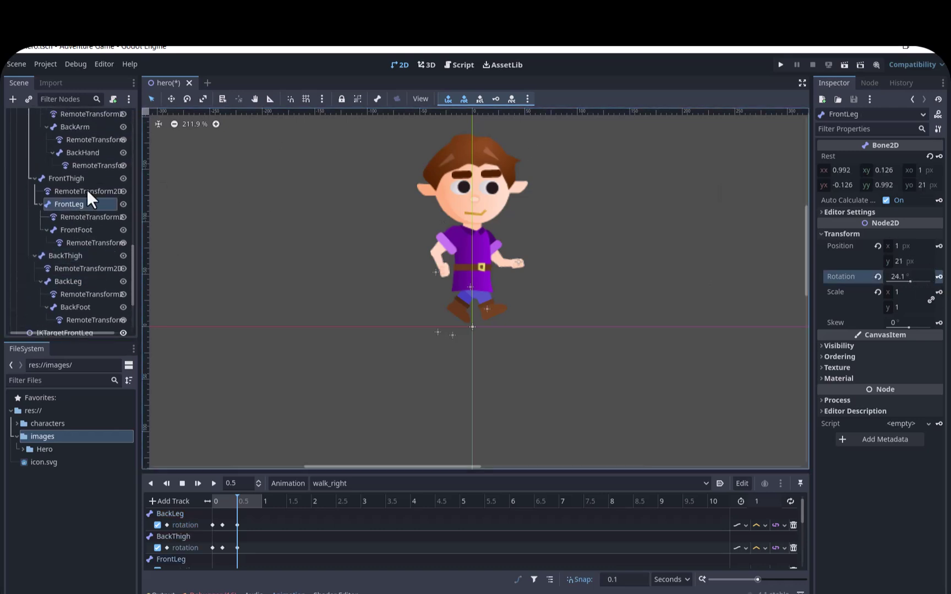
pyautogui.click(66, 178)
pyautogui.click(939, 277)
# Insert rotation keys at 0.5 s for the BackArm, BackShoulder, FrontArm and FrontShoulder bones.
pyautogui.scroll(4, 130, 273)
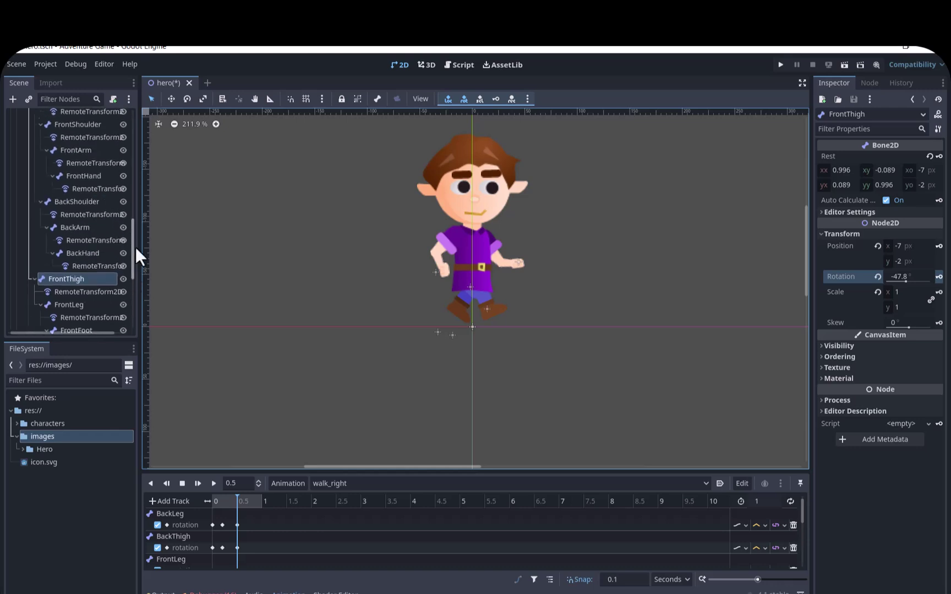
pyautogui.click(75, 228)
pyautogui.click(939, 277)
pyautogui.click(93, 201)
pyautogui.click(939, 277)
pyautogui.click(939, 277)
pyautogui.click(81, 125)
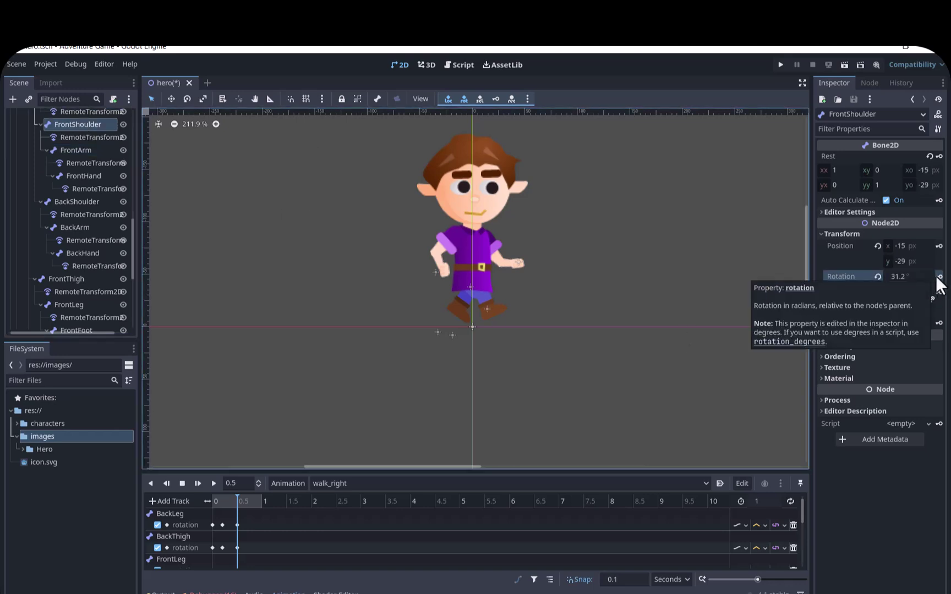
pyautogui.click(939, 277)
# Set the animation time to 0.8 s and bring the legs together under the body using IKTargetFrontLeg and IKTargetBackLeg.
pyautogui.moveTo(237, 498); pyautogui.dragTo(253, 501)
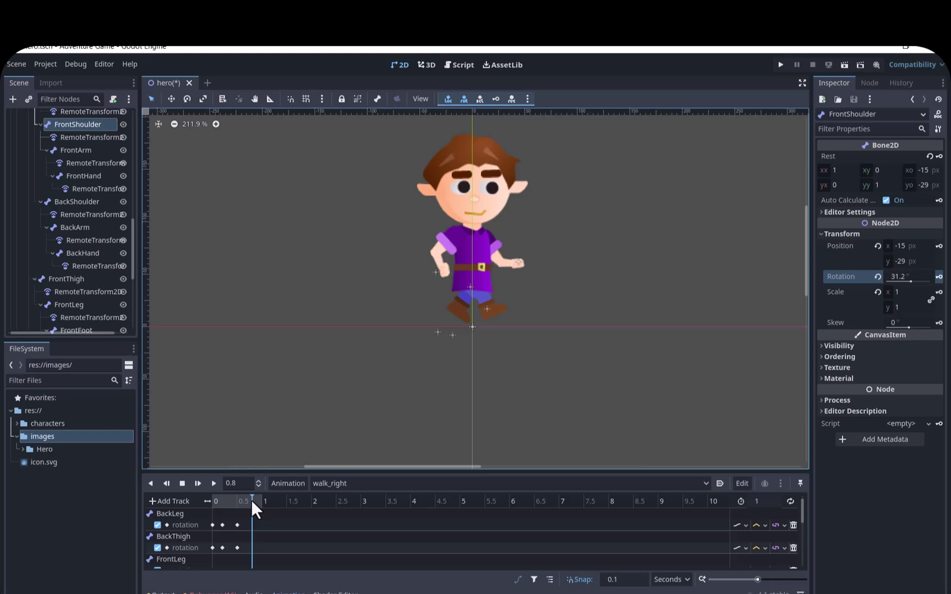
pyautogui.scroll(-5, 84, 267)
pyautogui.click(77, 257)
pyautogui.moveTo(490, 308); pyautogui.dragTo(469, 314)
pyautogui.click(82, 271)
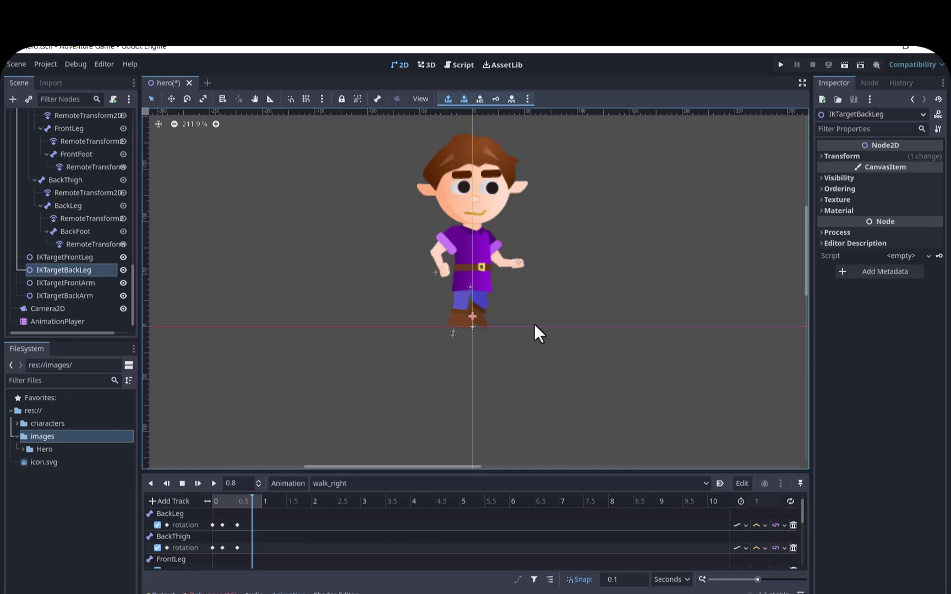
# Pose the arms for 0.8 s by moving IKTargetFrontArm and IKTargetBackArm in close to the hips.
pyautogui.click(81, 283)
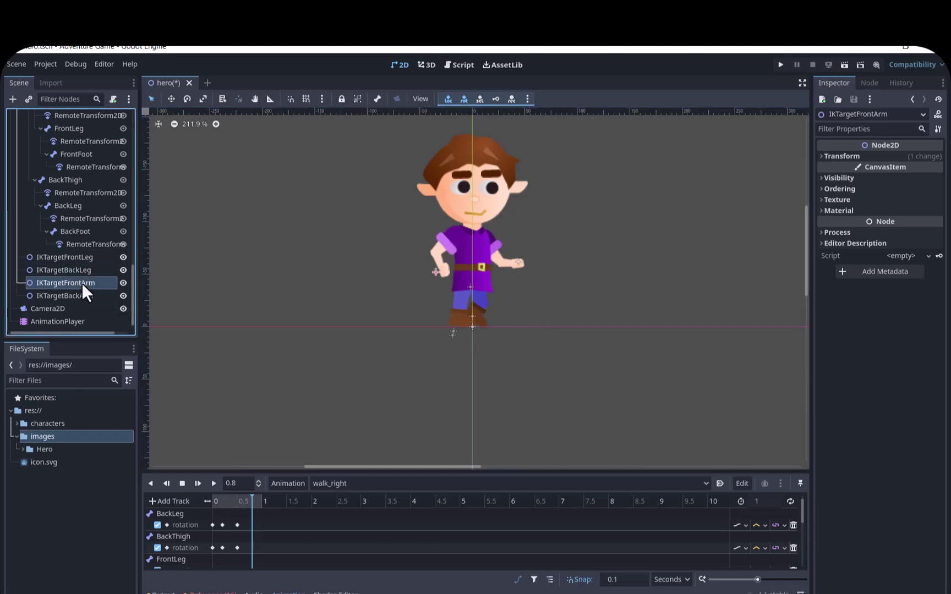
pyautogui.moveTo(433, 273); pyautogui.dragTo(452, 276)
pyautogui.moveTo(515, 260); pyautogui.dragTo(495, 275)
# Insert rotation keys at 0.8 s for the BackLeg, BackThigh, FrontLeg and FrontThigh bones.
pyautogui.click(72, 206)
pyautogui.click(939, 277)
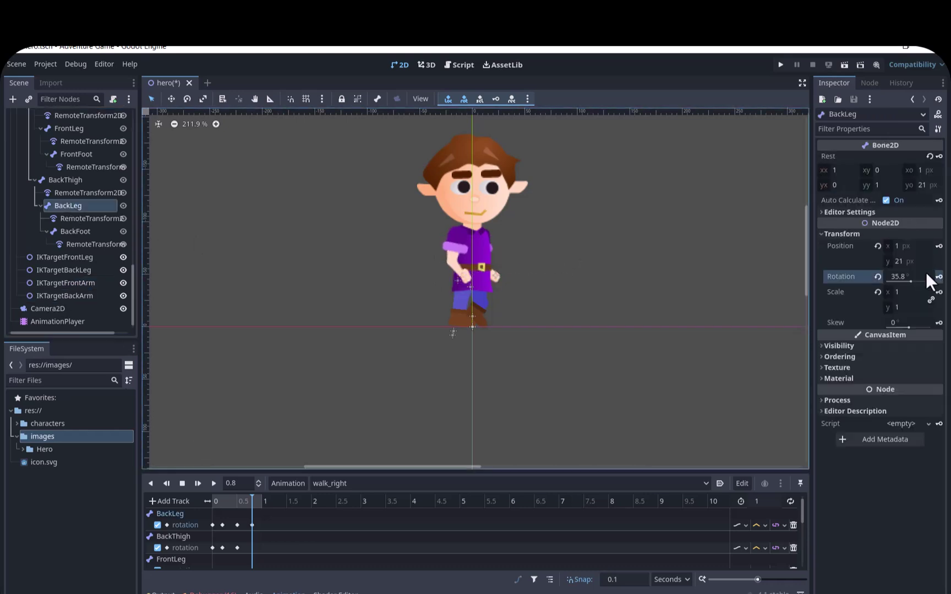
pyautogui.click(65, 180)
pyautogui.click(939, 277)
pyautogui.scroll(3, 110, 248)
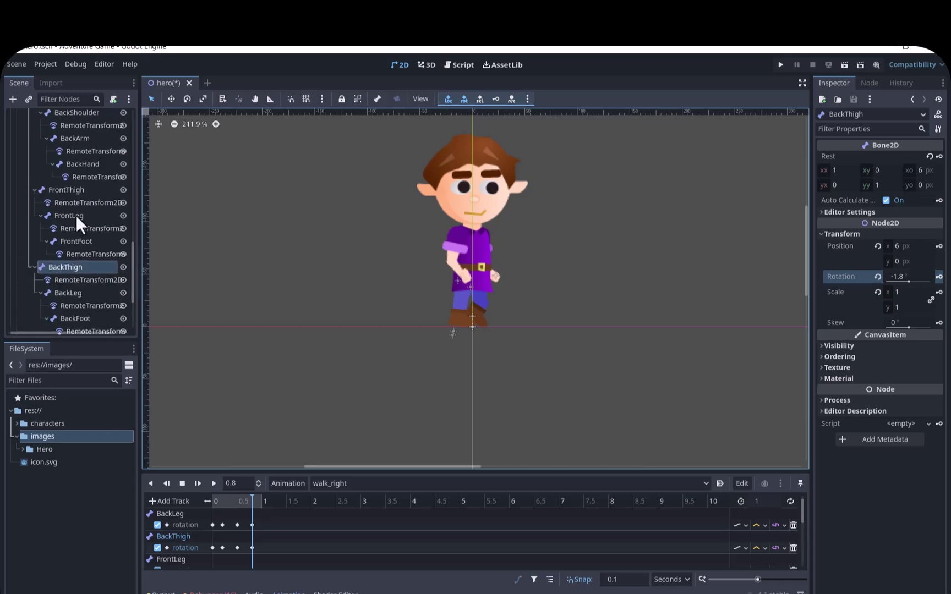
pyautogui.click(76, 215)
pyautogui.click(939, 277)
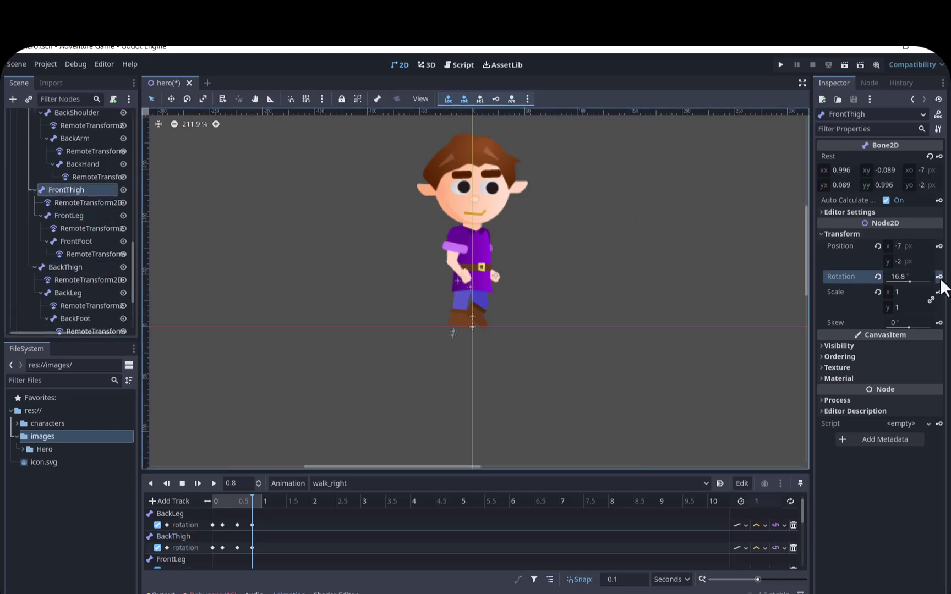
pyautogui.scroll(3, 71, 264)
pyautogui.click(67, 290)
# Insert rotation keys at 0.8 s for the BackArm, BackShoulder, FrontArm and FrontShoulder bones.
pyautogui.click(69, 237)
pyautogui.click(939, 277)
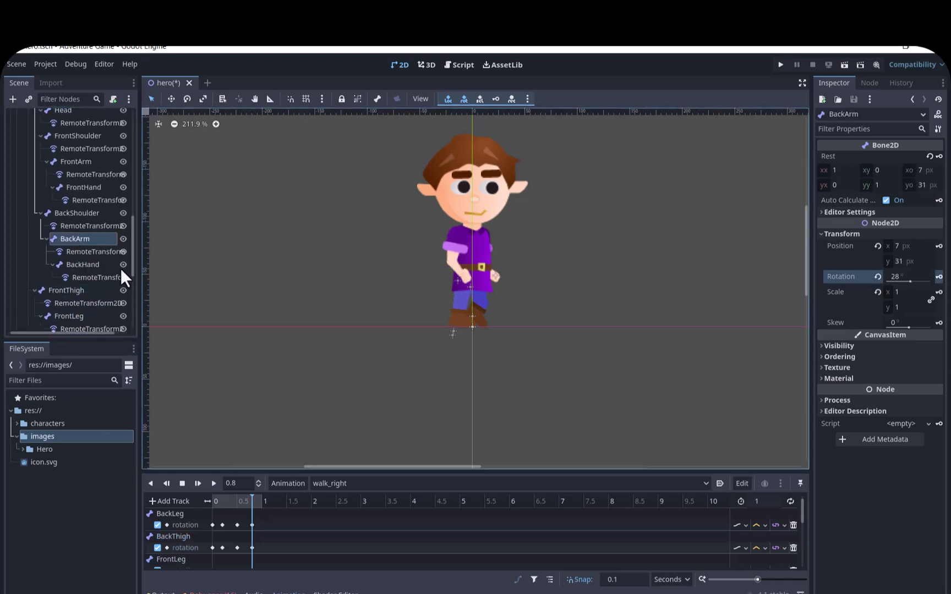
pyautogui.click(77, 213)
pyautogui.click(939, 277)
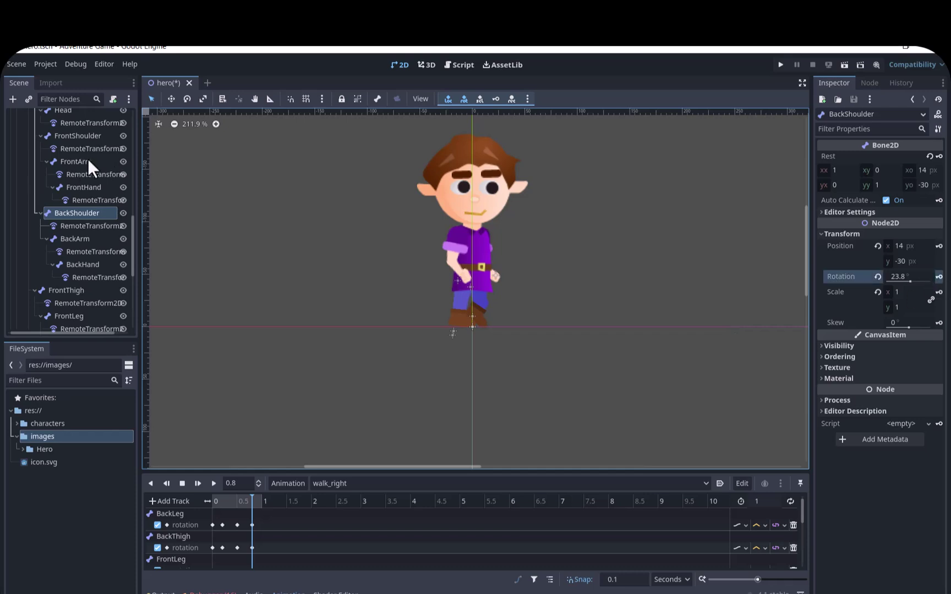
pyautogui.click(86, 159)
pyautogui.click(939, 277)
pyautogui.click(68, 135)
pyautogui.click(939, 277)
# Enable looping and autoplay on load for the walk_right animation.
pyautogui.click(790, 501)
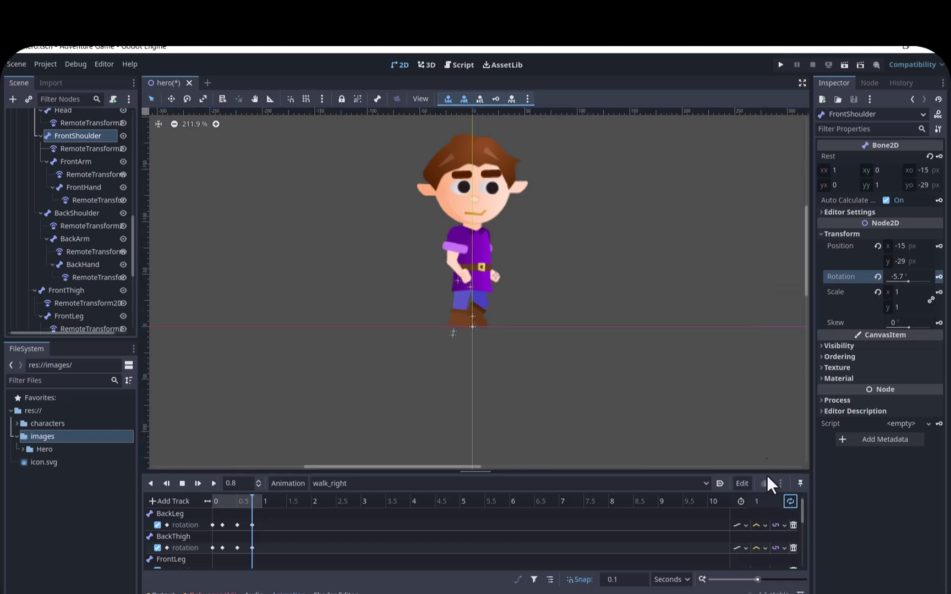
pyautogui.click(719, 484)
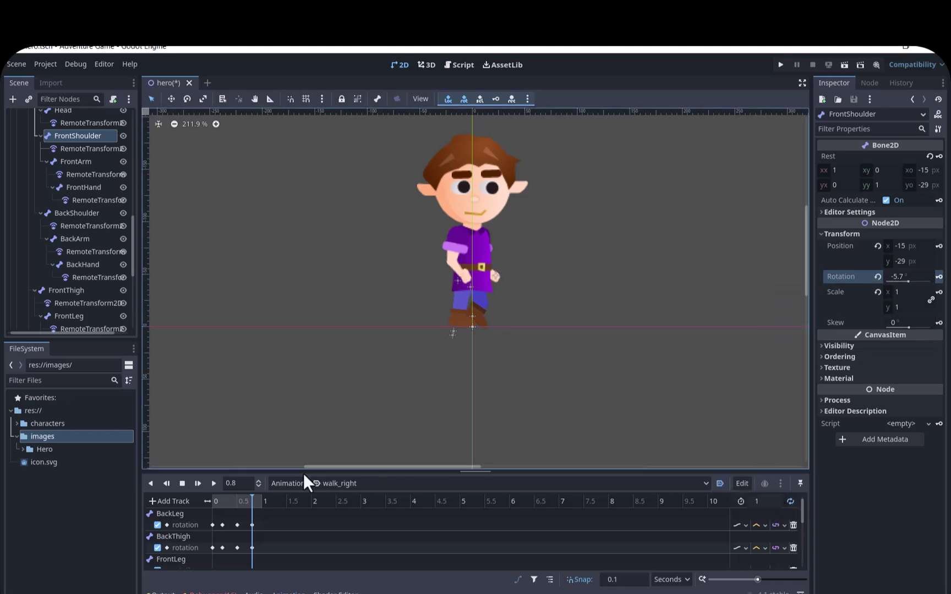
# Disable the Skeleton2D modification stack and play the walk_right animation.
pyautogui.moveTo(132, 266); pyautogui.dragTo(136, 216)
pyautogui.click(65, 254)
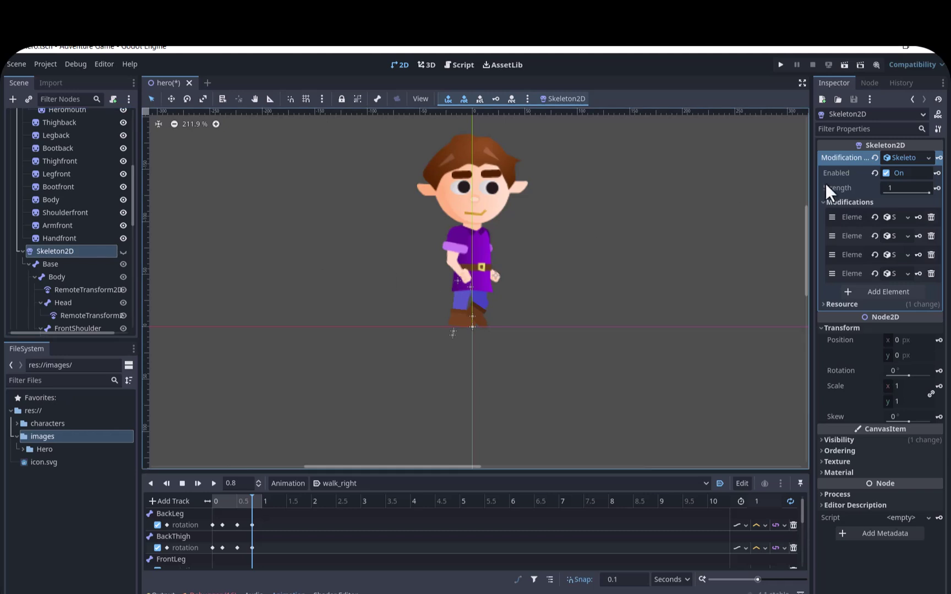
pyautogui.click(887, 173)
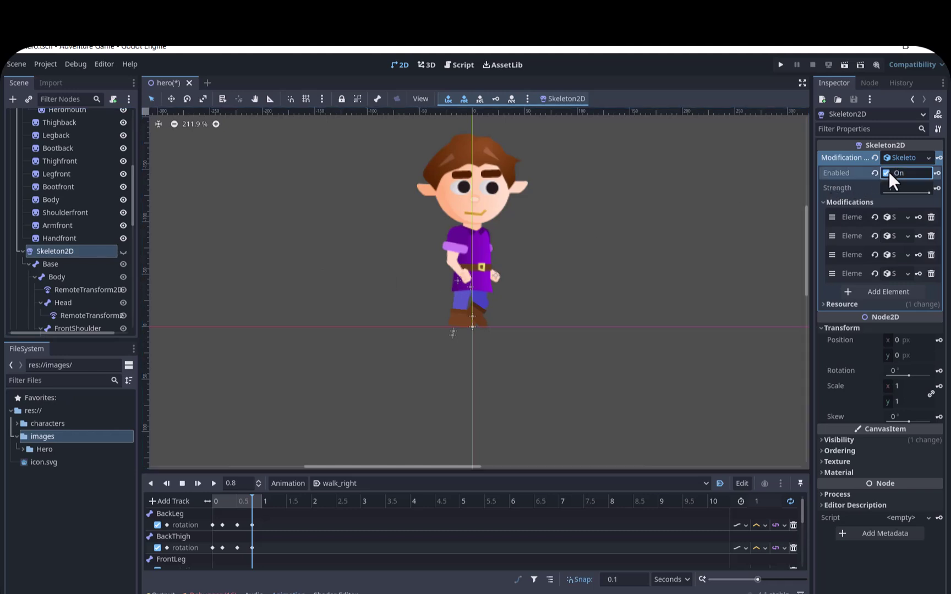
pyautogui.click(213, 484)
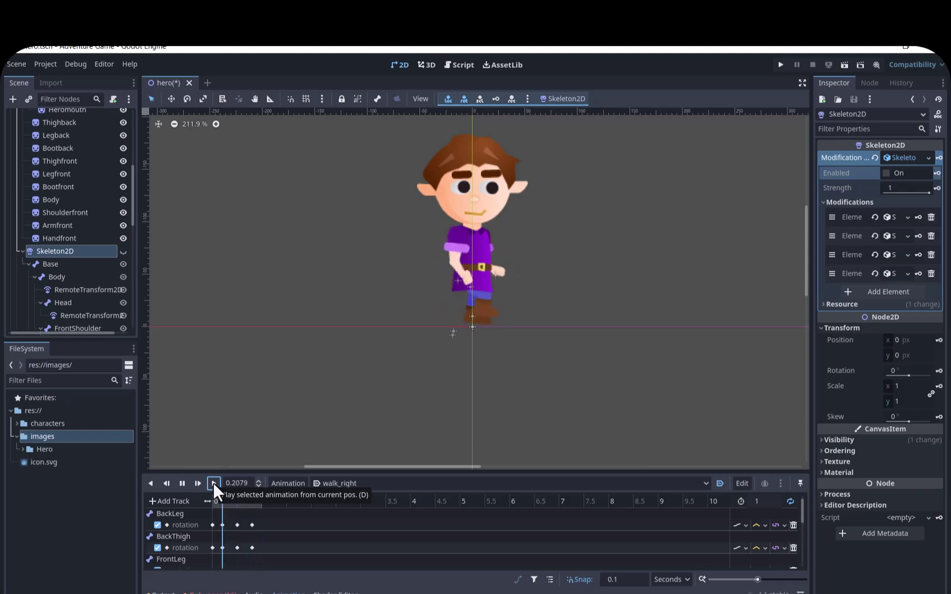
# Duplicate the walk_right animation under the name walk_left.
pyautogui.click(280, 483)
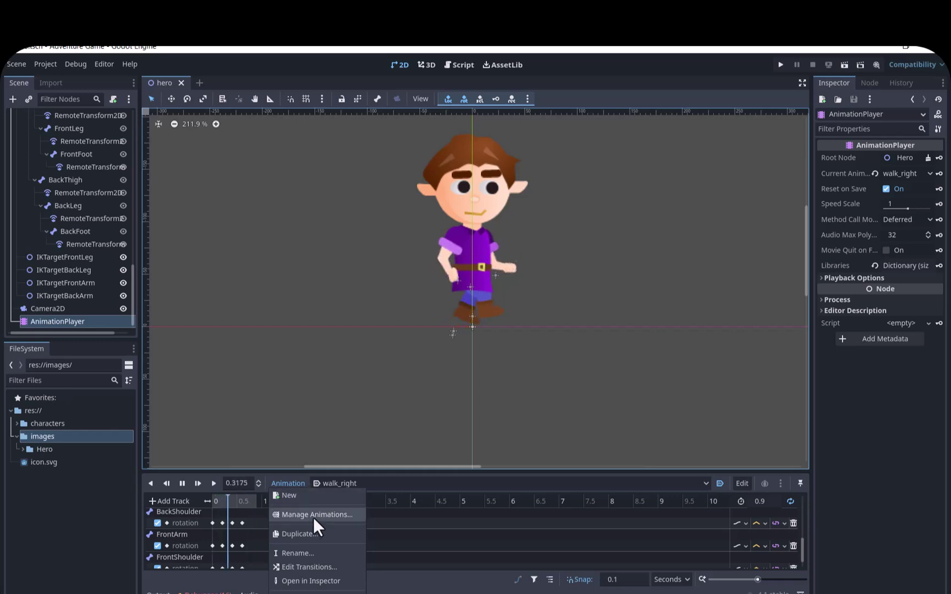
pyautogui.click(307, 536)
pyautogui.write('walk_l')
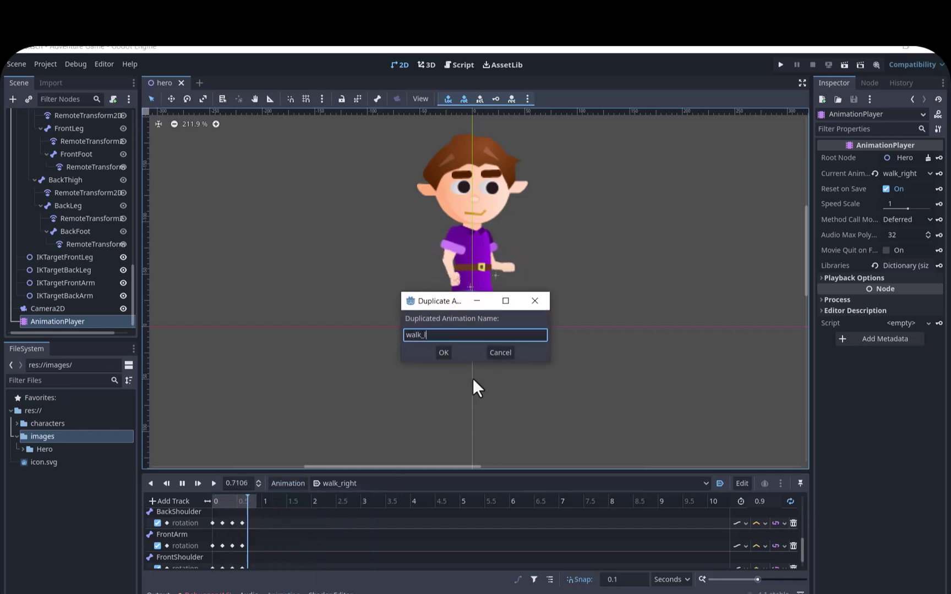
pyautogui.write('eft')
pyautogui.click(444, 353)
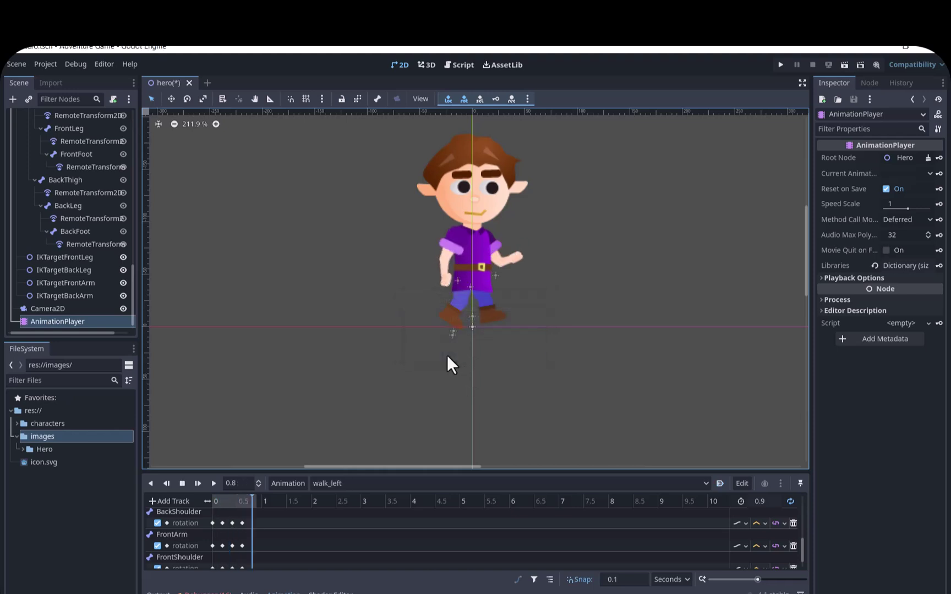
# In walk_right at 0 s, create a scale track with a RESET track for PartsSkeletonContainer and insert a key at scale 1, 1.
pyautogui.moveTo(251, 496); pyautogui.dragTo(199, 517)
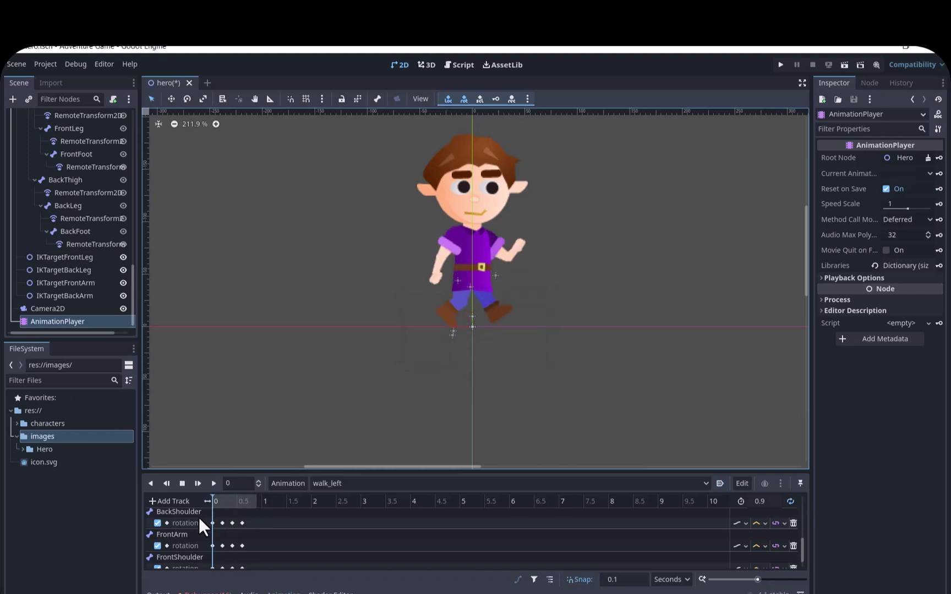
pyautogui.click(389, 483)
pyautogui.click(317, 524)
pyautogui.moveTo(131, 297); pyautogui.dragTo(149, 131)
pyautogui.click(86, 127)
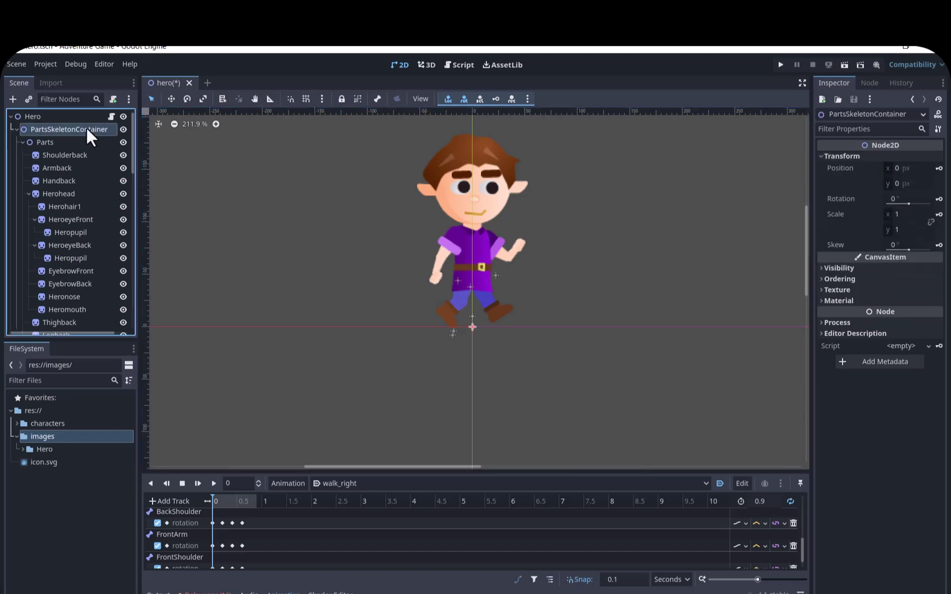
pyautogui.click(938, 214)
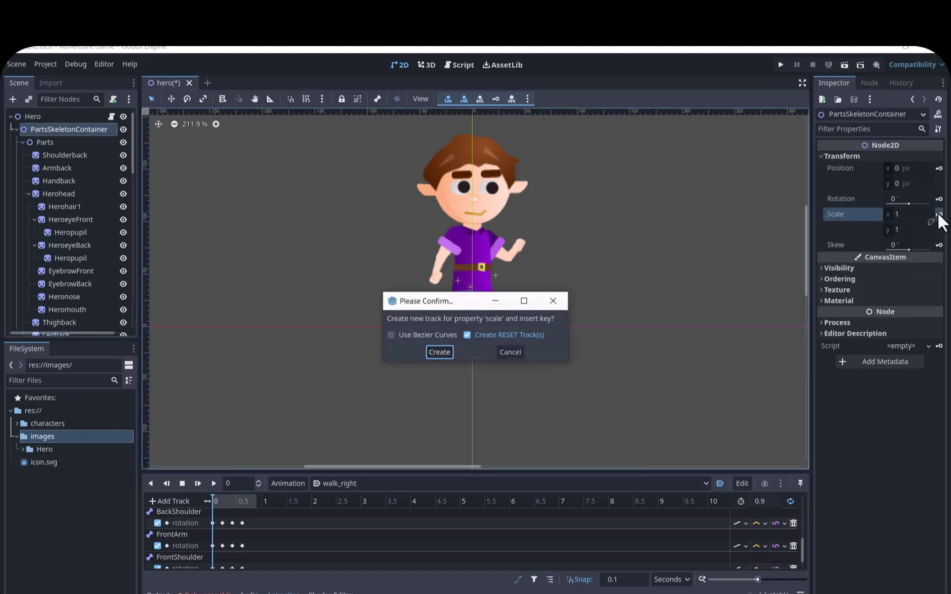
pyautogui.click(439, 353)
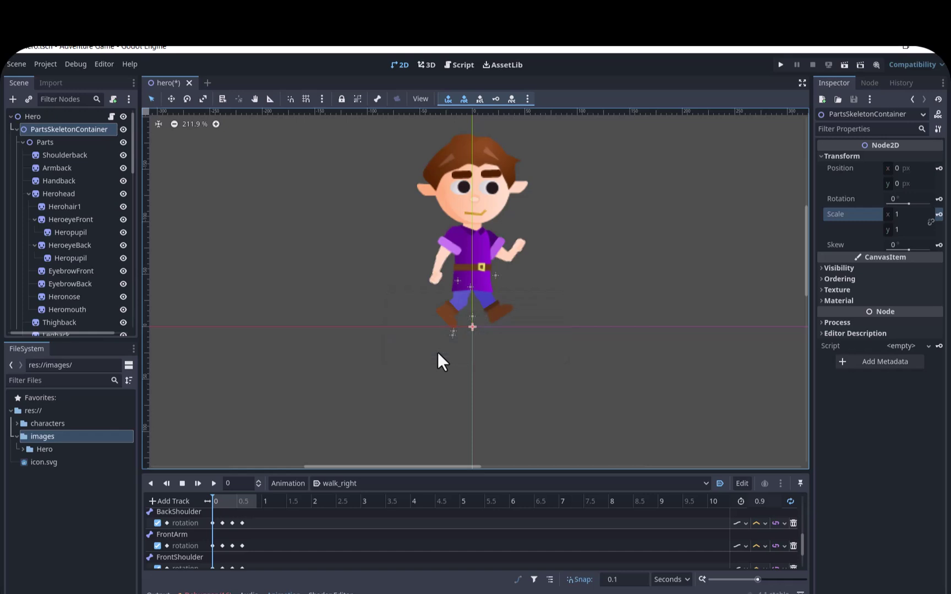
# In walk_left, set PartsSkeletonContainer's X scale to -1 and key it at 0 s in a new scale track with a RESET track.
pyautogui.click(371, 488)
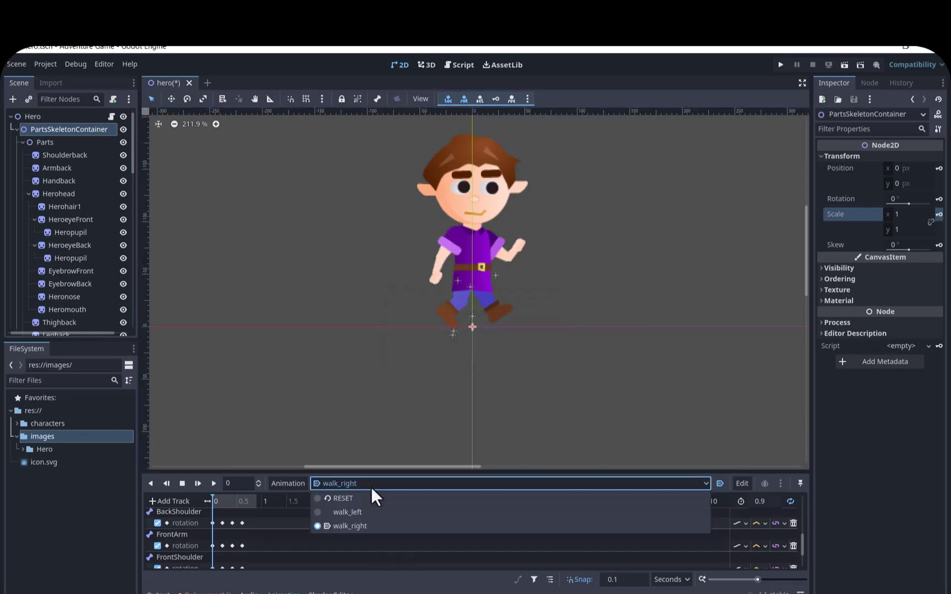
pyautogui.click(332, 509)
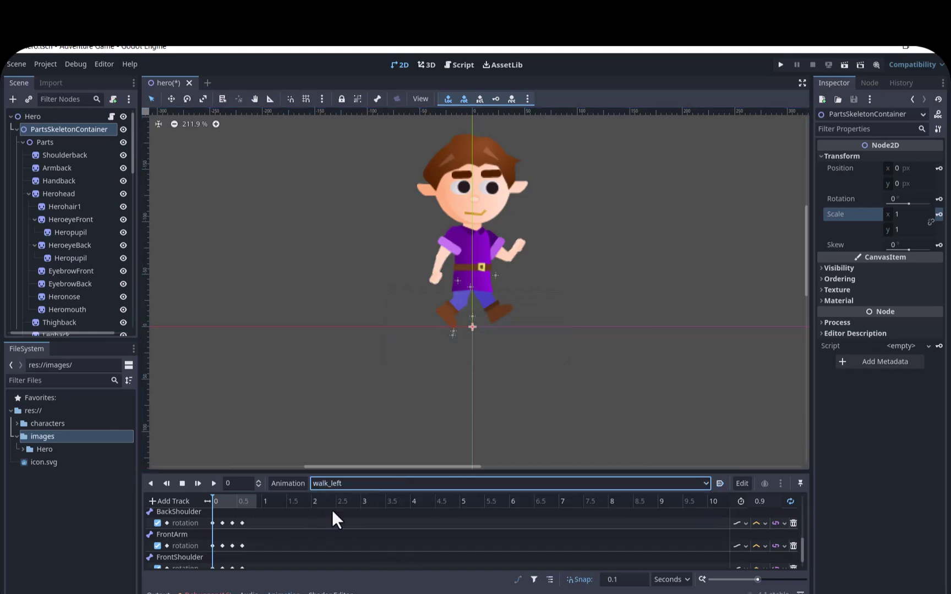
pyautogui.click(905, 213)
pyautogui.write('-1')
pyautogui.press('Return')
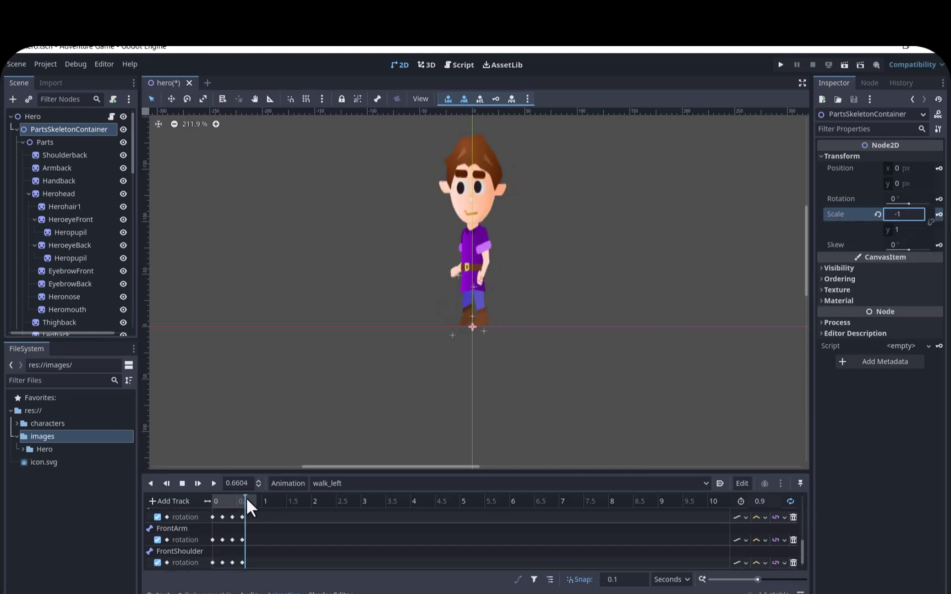
pyautogui.moveTo(244, 497); pyautogui.dragTo(208, 510)
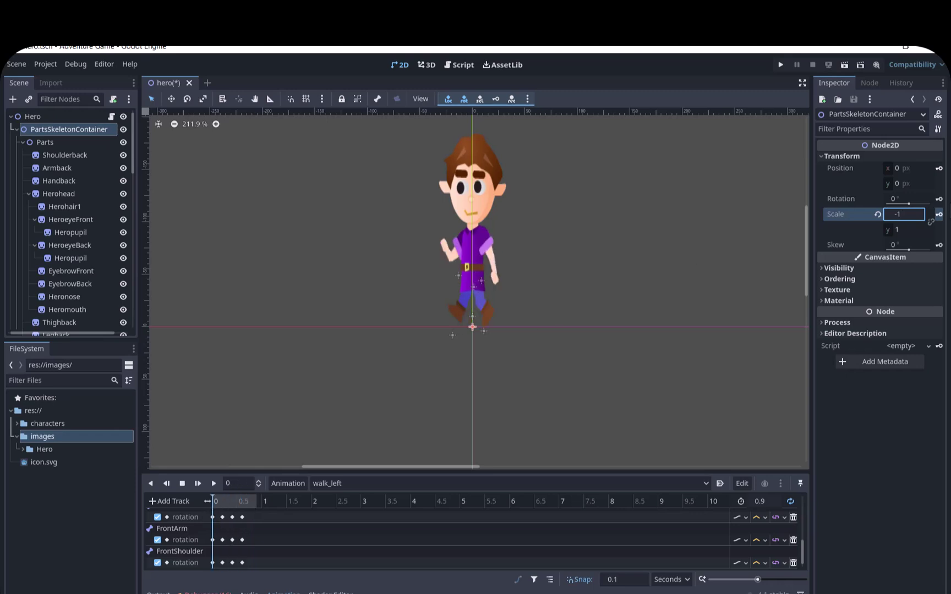
pyautogui.click(939, 214)
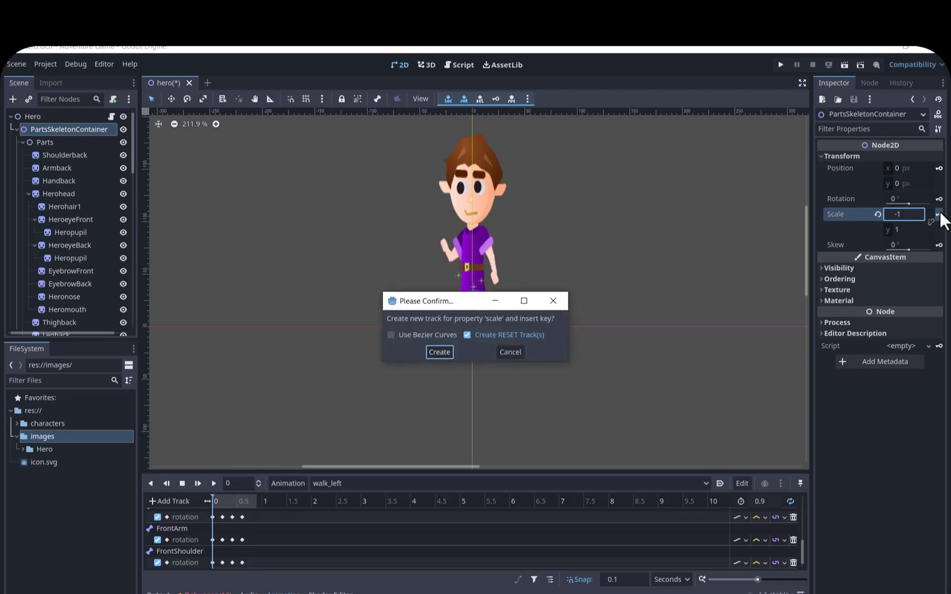
pyautogui.click(439, 352)
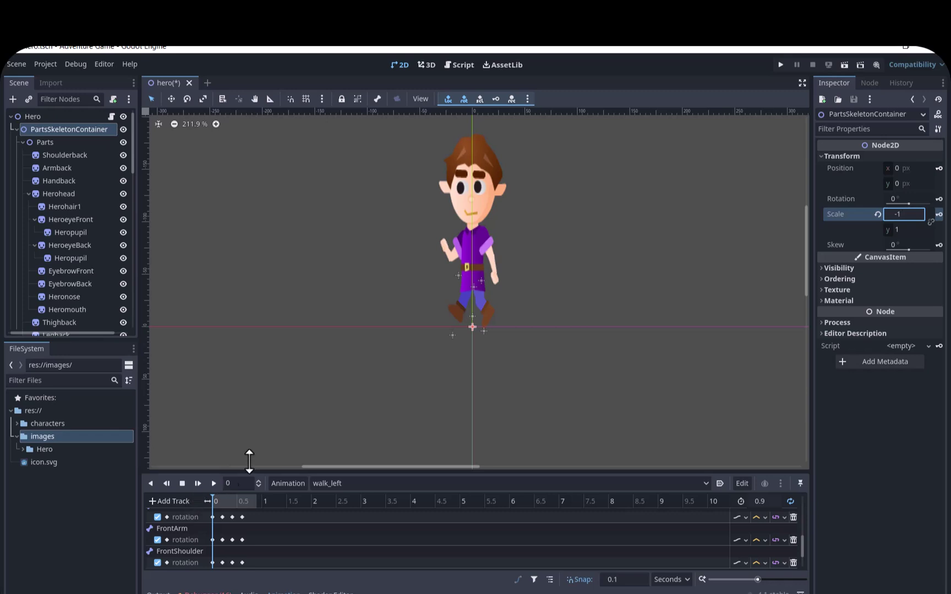
# Play the walk animations and switch from walk_right to walk_left to check the mirrored walk.
pyautogui.click(906, 229)
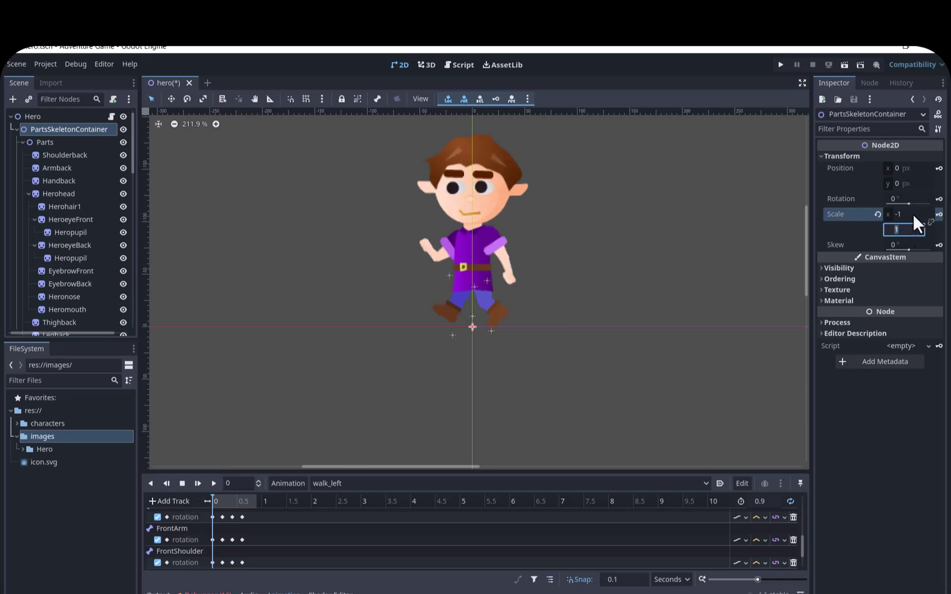
pyautogui.click(909, 213)
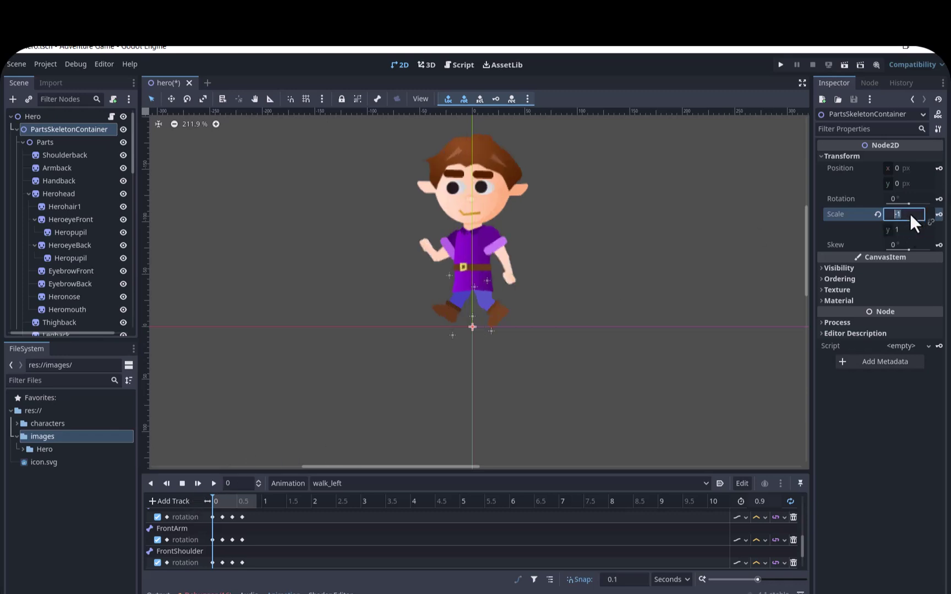
pyautogui.click(210, 486)
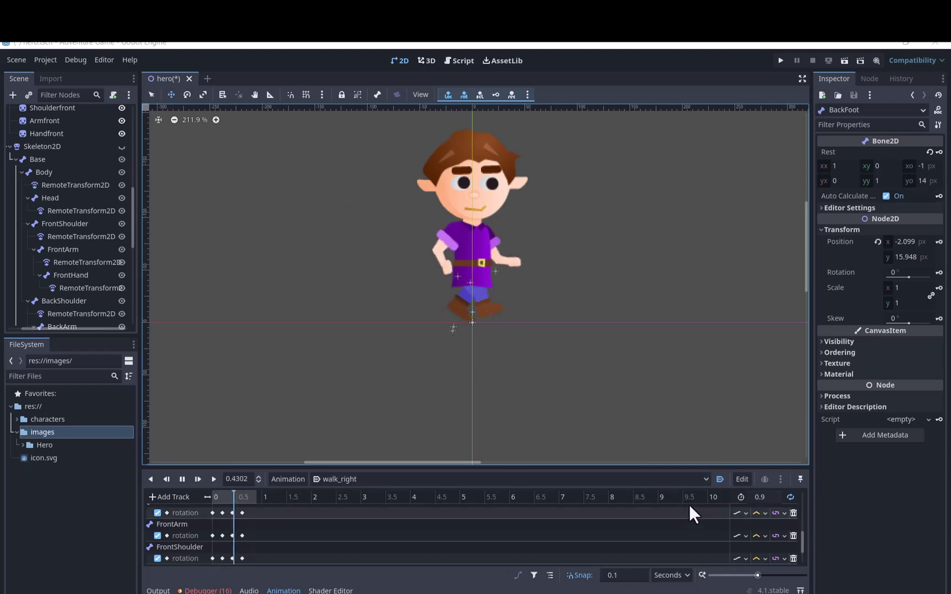
pyautogui.click(703, 479)
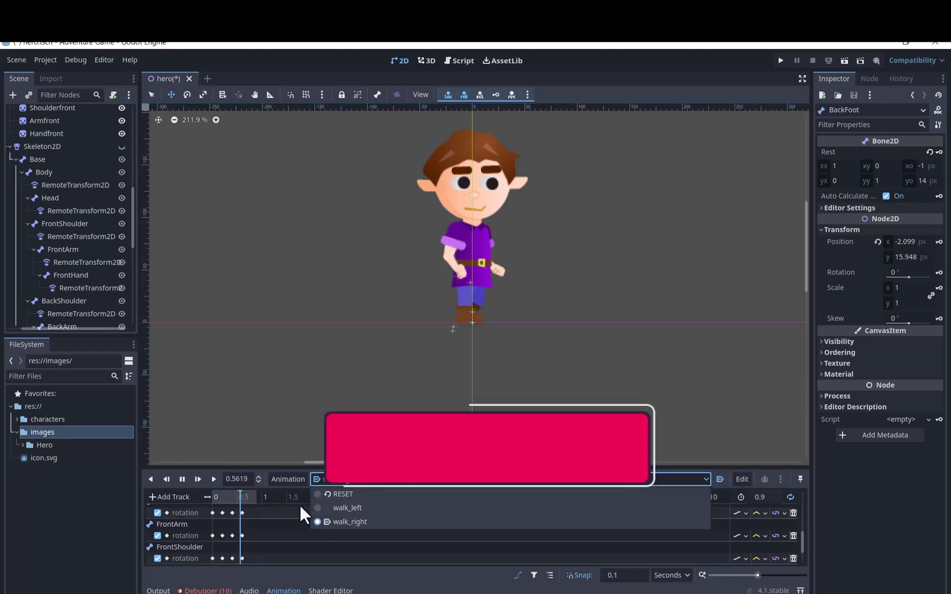
pyautogui.click(318, 508)
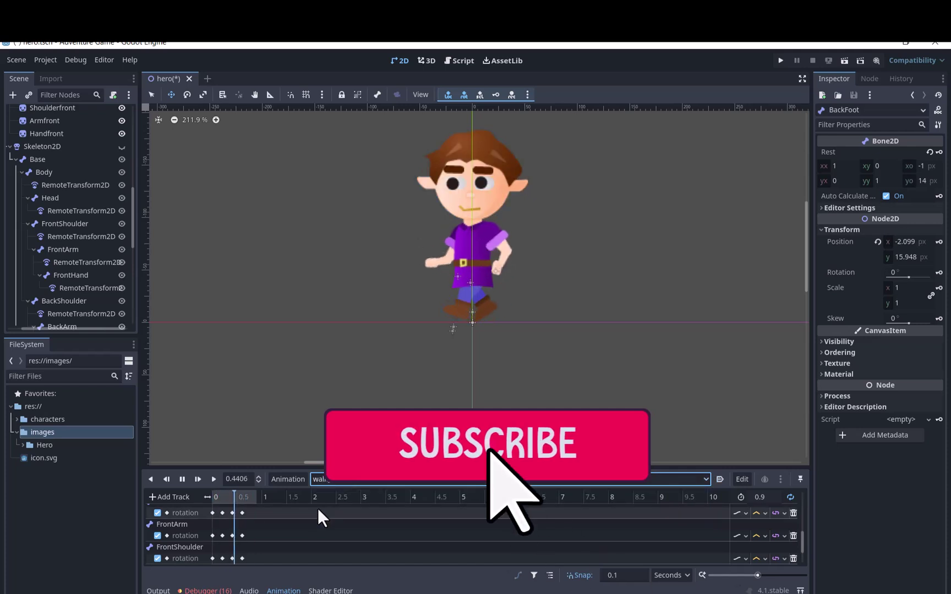